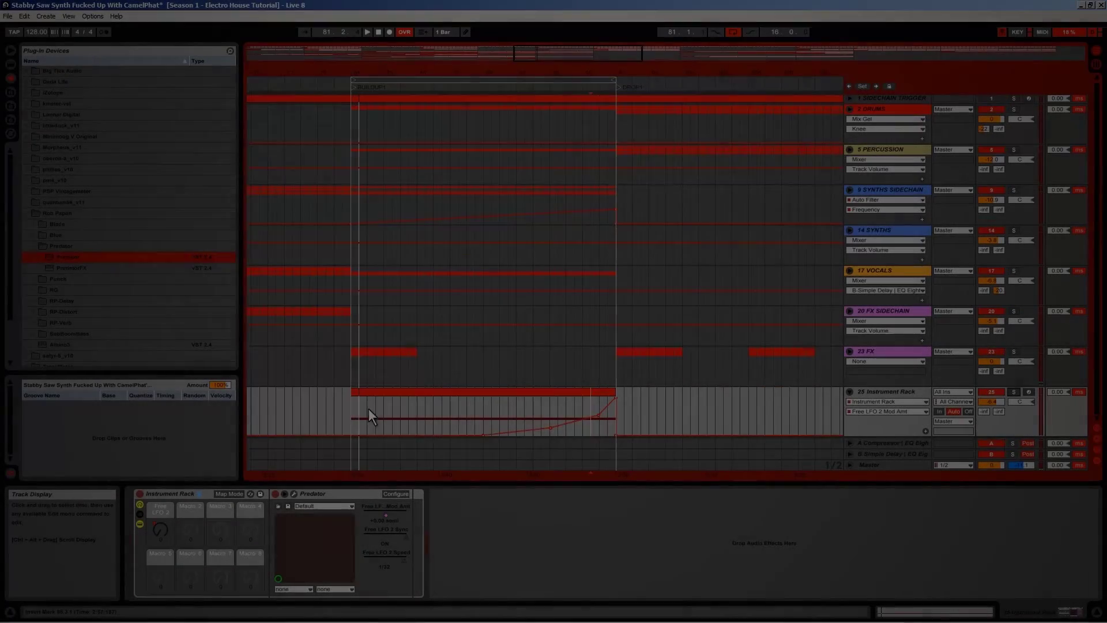
# Step: Play the BUILDUP1 section and lower the Instrument Rack track's volume to -14.9
pyautogui.click(269, 405)
pyautogui.click(251, 406)
pyautogui.press('space')
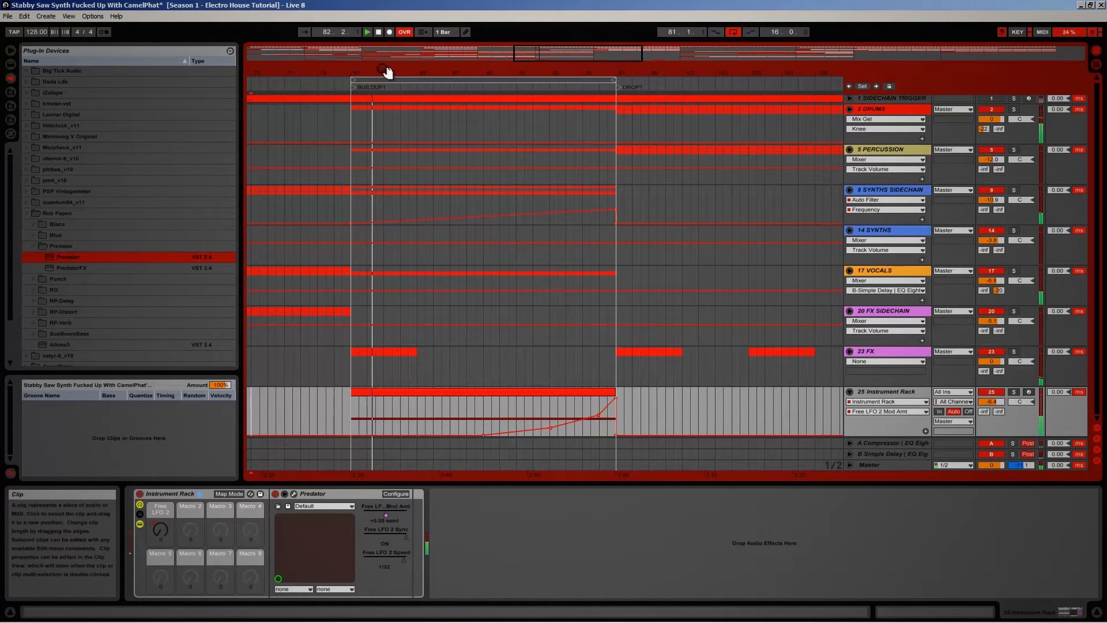
pyautogui.moveTo(383, 72); pyautogui.dragTo(386, 76)
pyautogui.moveTo(1004, 394); pyautogui.dragTo(1003, 404)
pyautogui.click(418, 403)
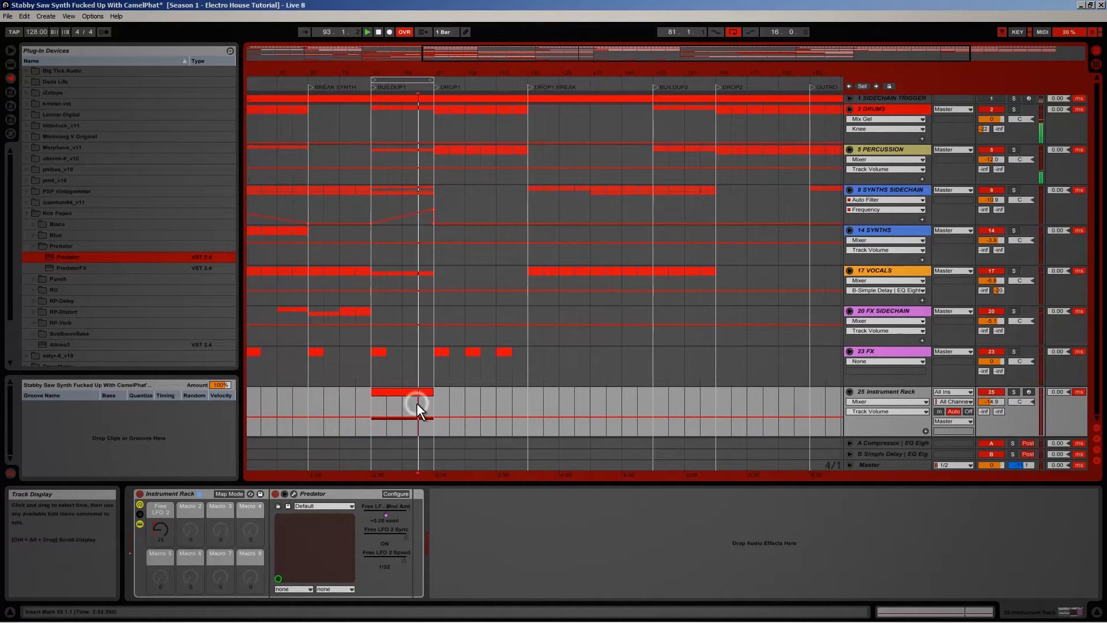
pyautogui.click(355, 404)
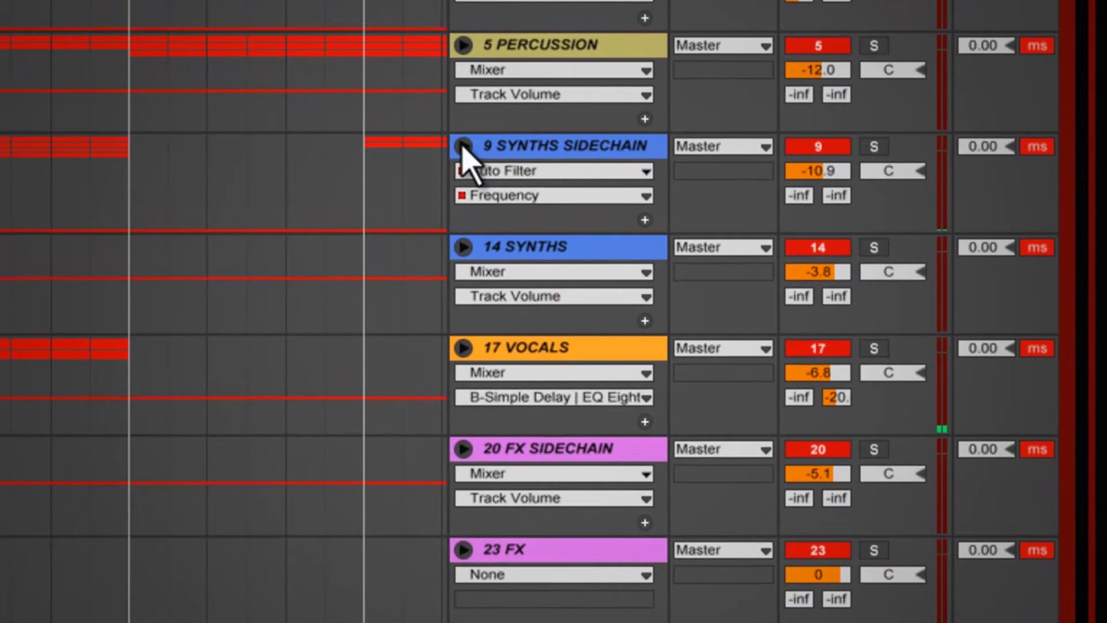
# Step: Check the automated device of the SYNTHS SIDECHAIN group and unfold the group to reveal its Sylenth1 tracks
pyautogui.click(528, 195)
pyautogui.click(530, 170)
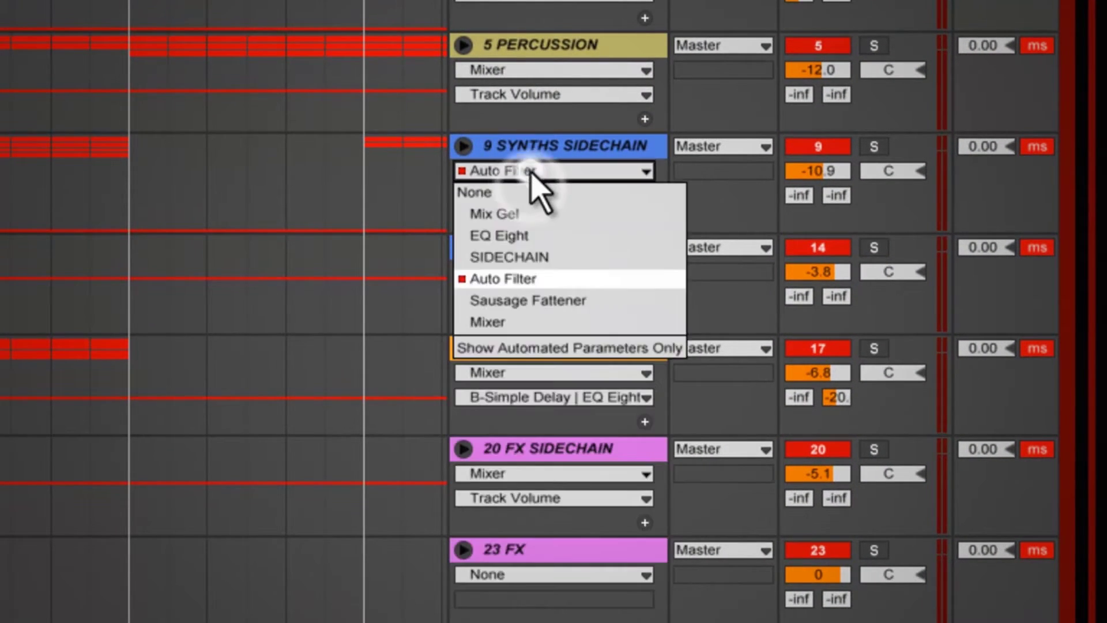
pyautogui.click(527, 171)
pyautogui.click(463, 146)
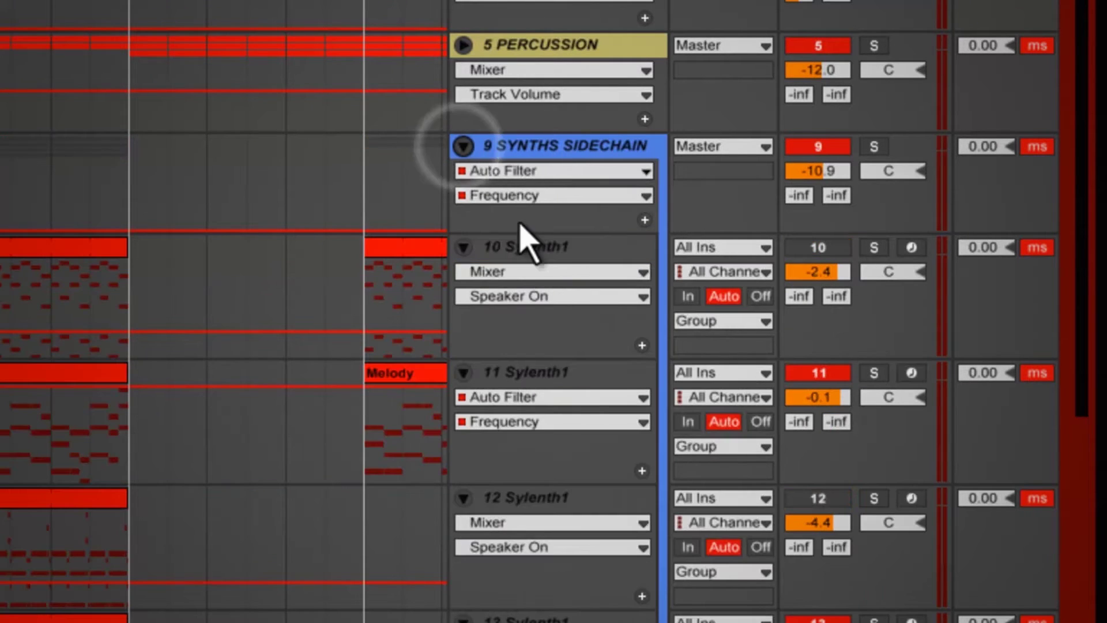
# Step: Delete the 26.0 Hz breakpoint at the end of the Melody clip from track 11 Sylenth1's Auto Filter Frequency automation
pyautogui.click(529, 373)
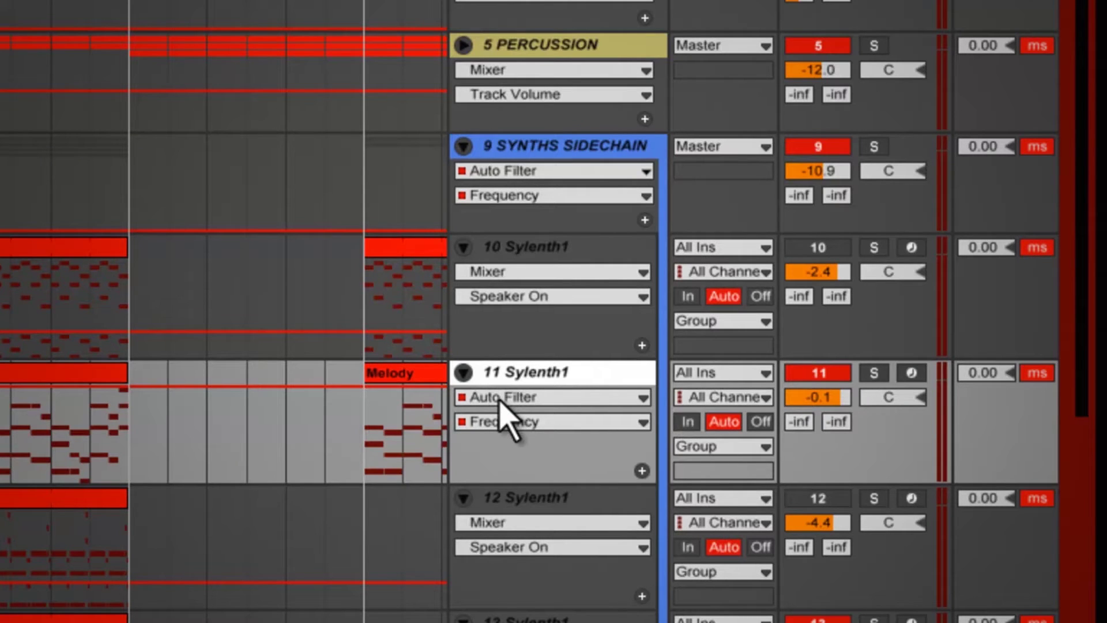
pyautogui.click(503, 423)
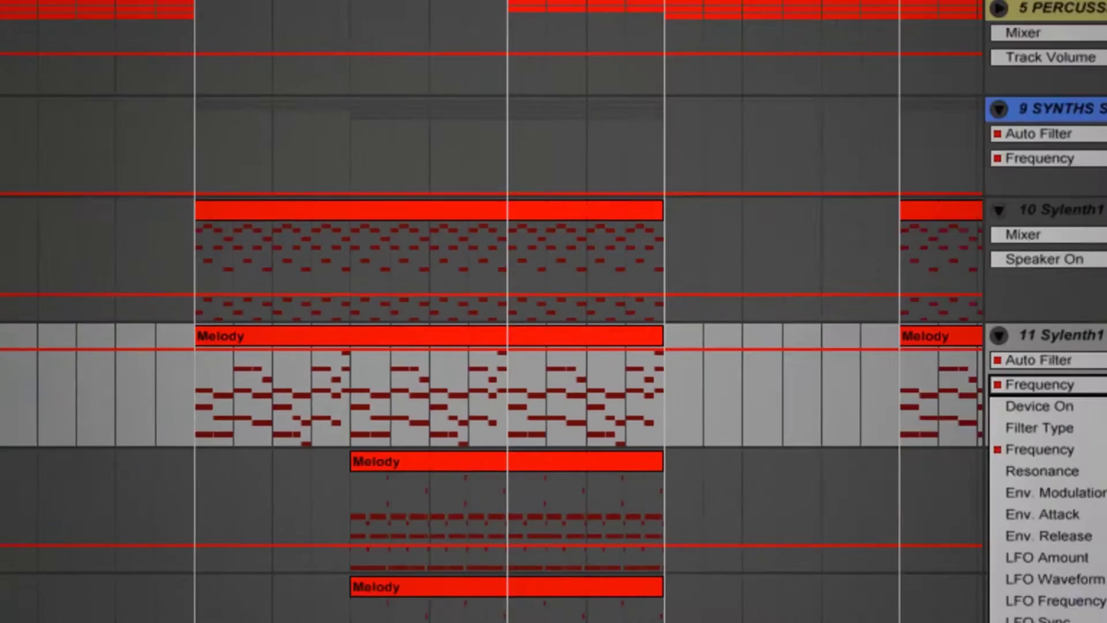
pyautogui.click(505, 486)
pyautogui.click(496, 397)
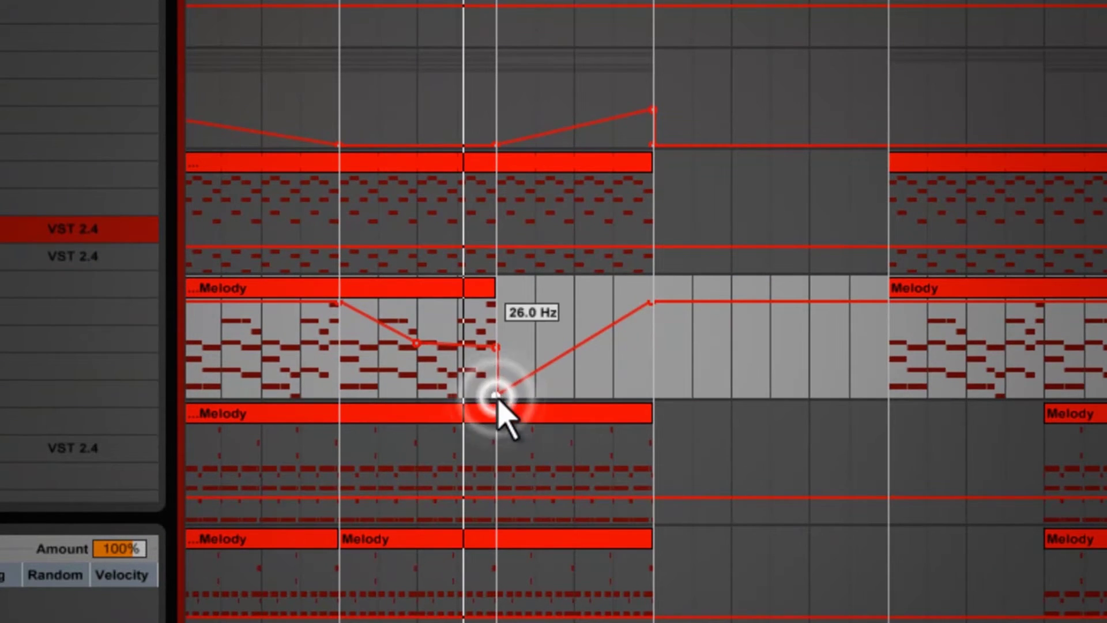
pyautogui.click(497, 398)
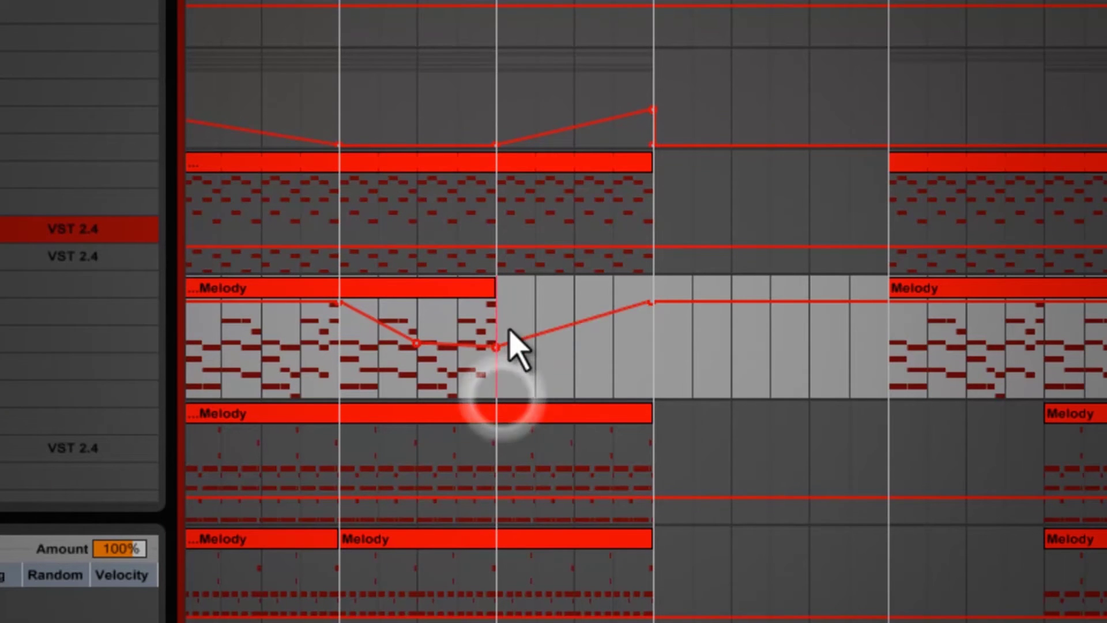
pyautogui.click(462, 309)
# Step: Inspect the automatable devices of track 10 Sylenth1 for filter automation
pyautogui.click(1061, 240)
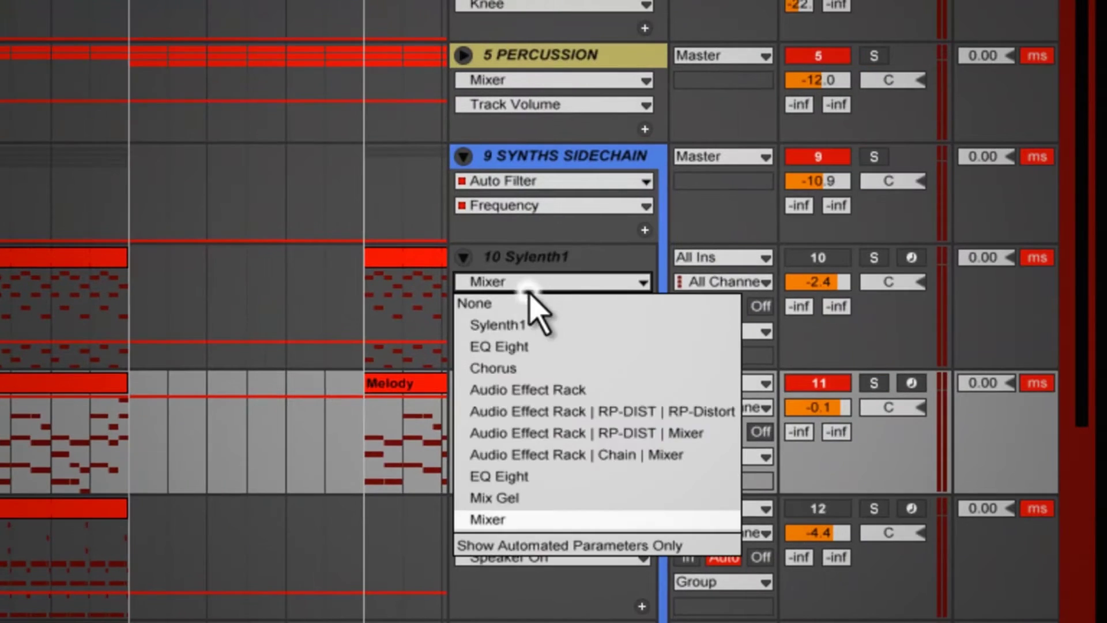
pyautogui.click(531, 282)
pyautogui.click(527, 255)
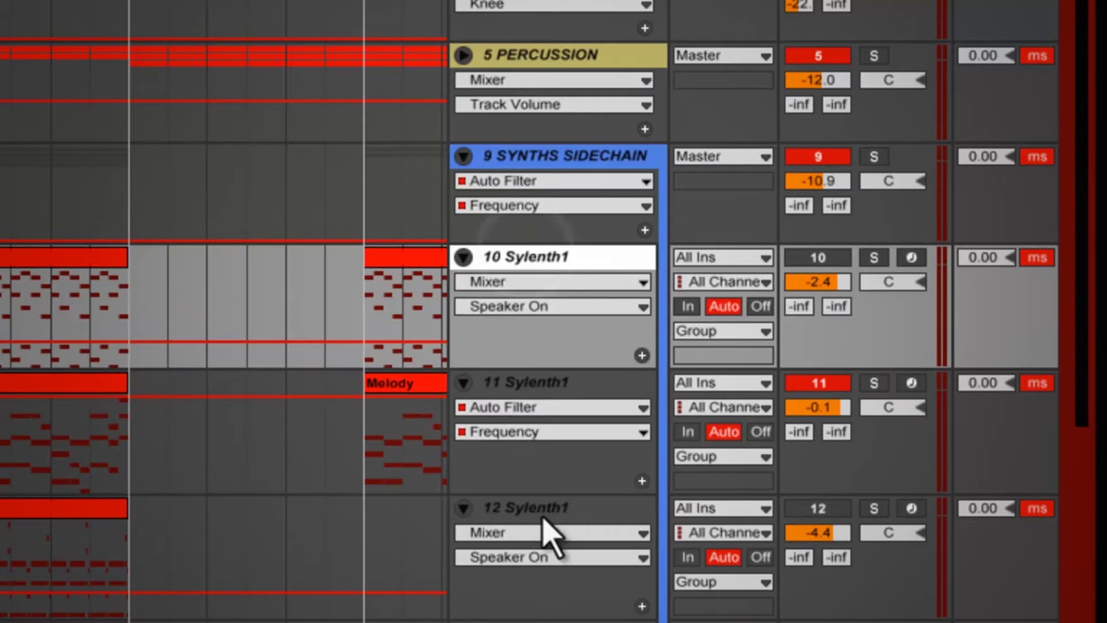
# Step: Show track 13 Sylenth1's Auto Filter Frequency automation and make its ramp reach full height at the start of BUILDUP1
pyautogui.scroll(-1, 542, 594)
pyautogui.click(539, 573)
pyautogui.click(536, 370)
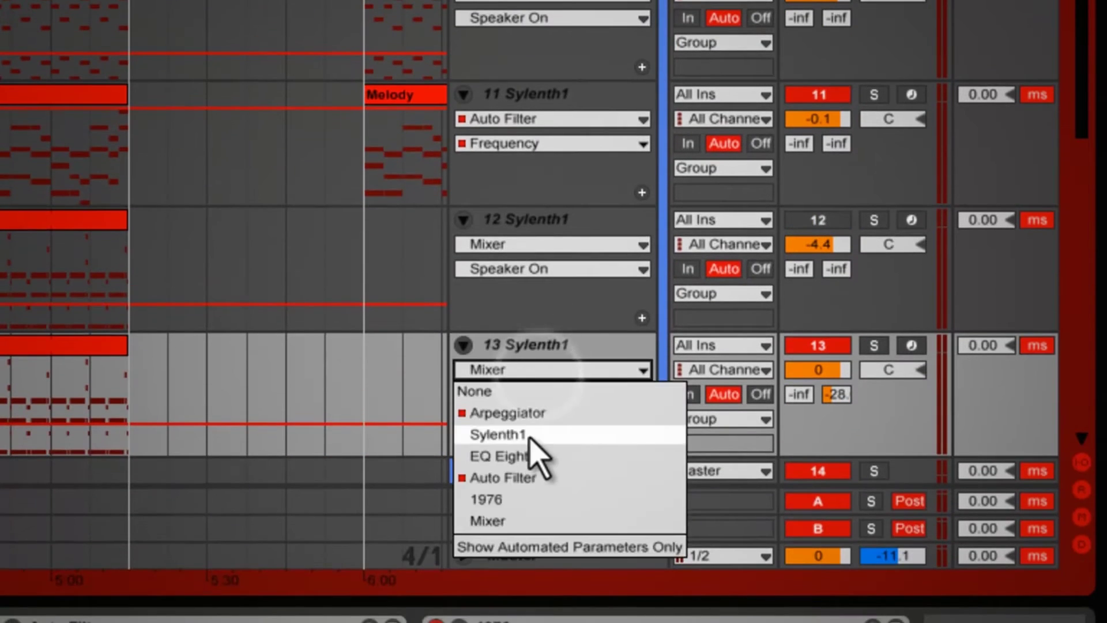
pyautogui.click(490, 477)
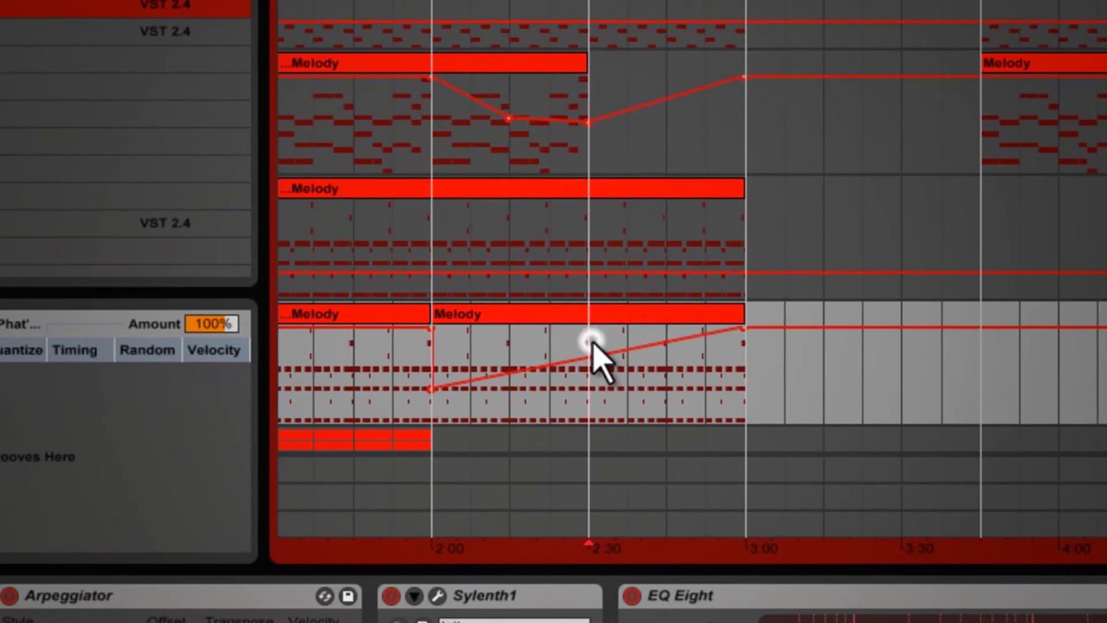
pyautogui.click(591, 343)
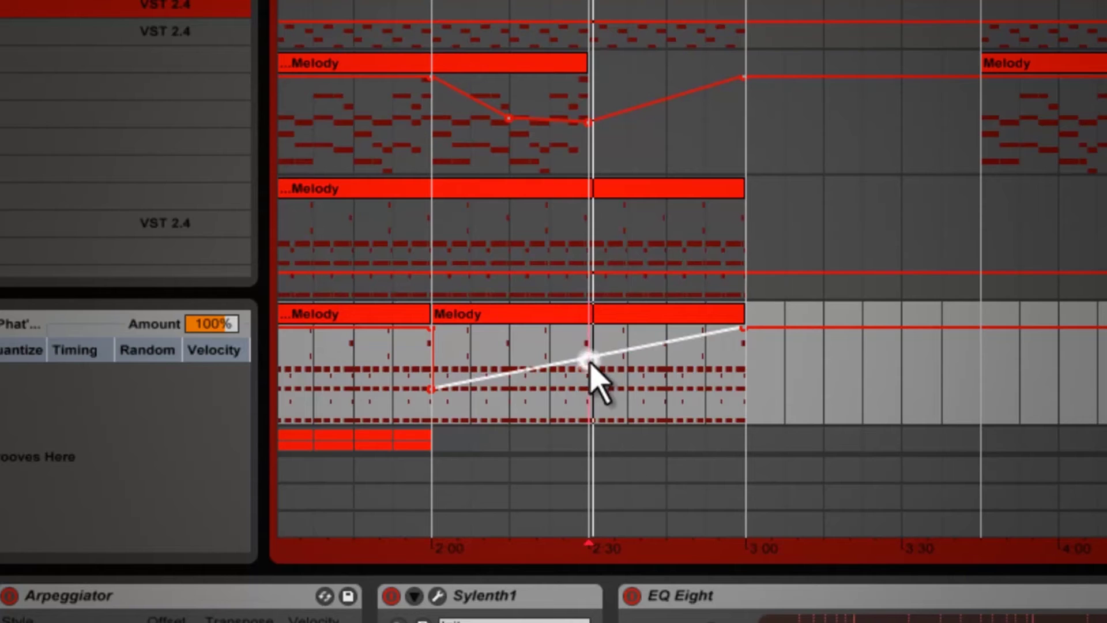
pyautogui.moveTo(594, 375); pyautogui.dragTo(593, 376)
# Step: Add a slightly lowered breakpoint midway through track 13's filter ramp in BREAK SYNTH, and play from there
pyautogui.click(517, 374)
pyautogui.press('space')
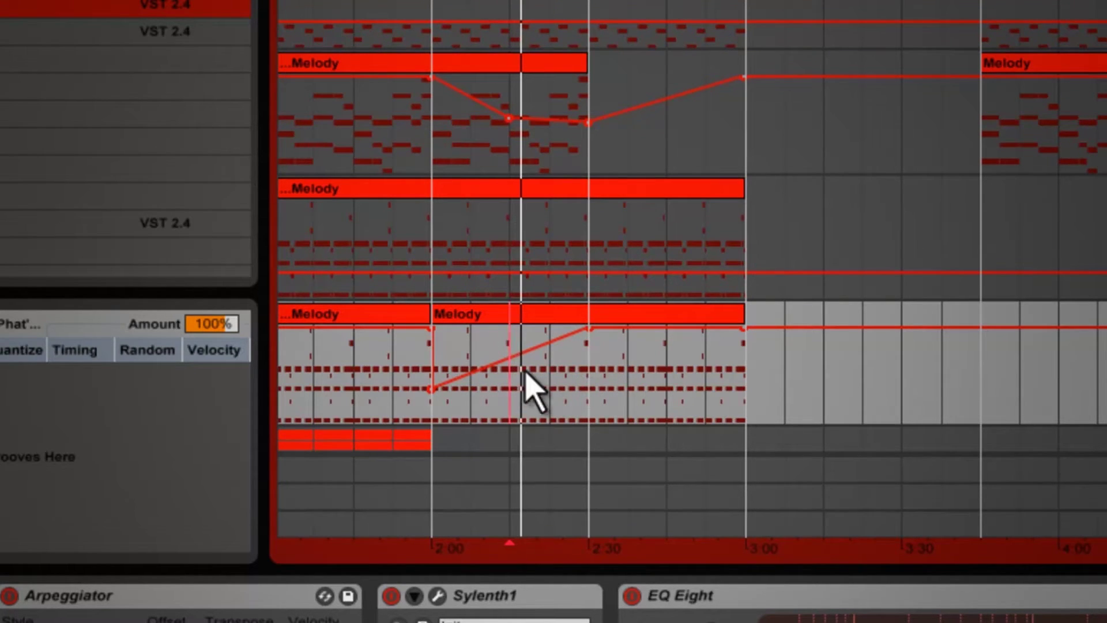
pyautogui.moveTo(509, 376)
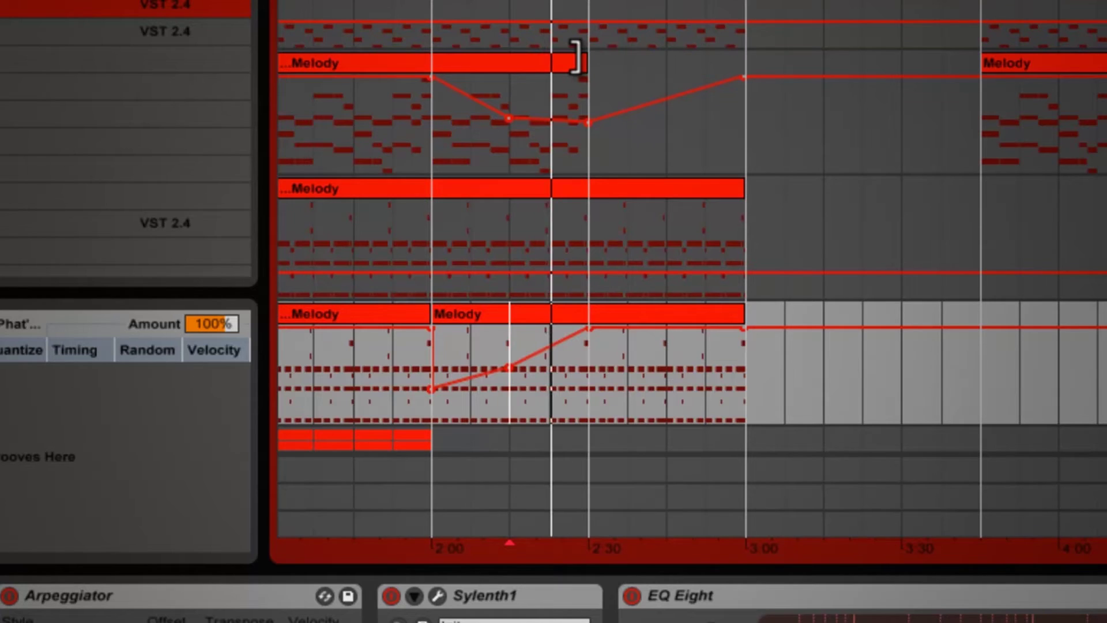
# Step: Extend the Melody clip on track 11 Sylenth1 to the end of BUILDUP1
pyautogui.moveTo(576, 58); pyautogui.dragTo(744, 67)
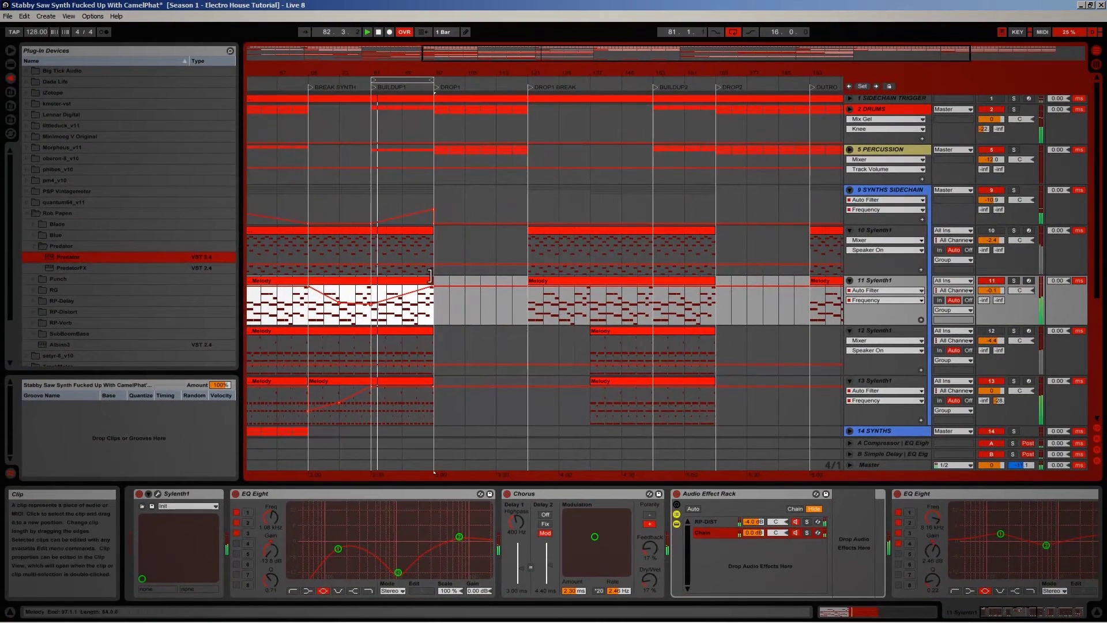
pyautogui.moveTo(430, 275)
pyautogui.mouseDown()
pyautogui.moveTo(371, 276)
pyautogui.moveTo(433, 276)
pyautogui.mouseUp()
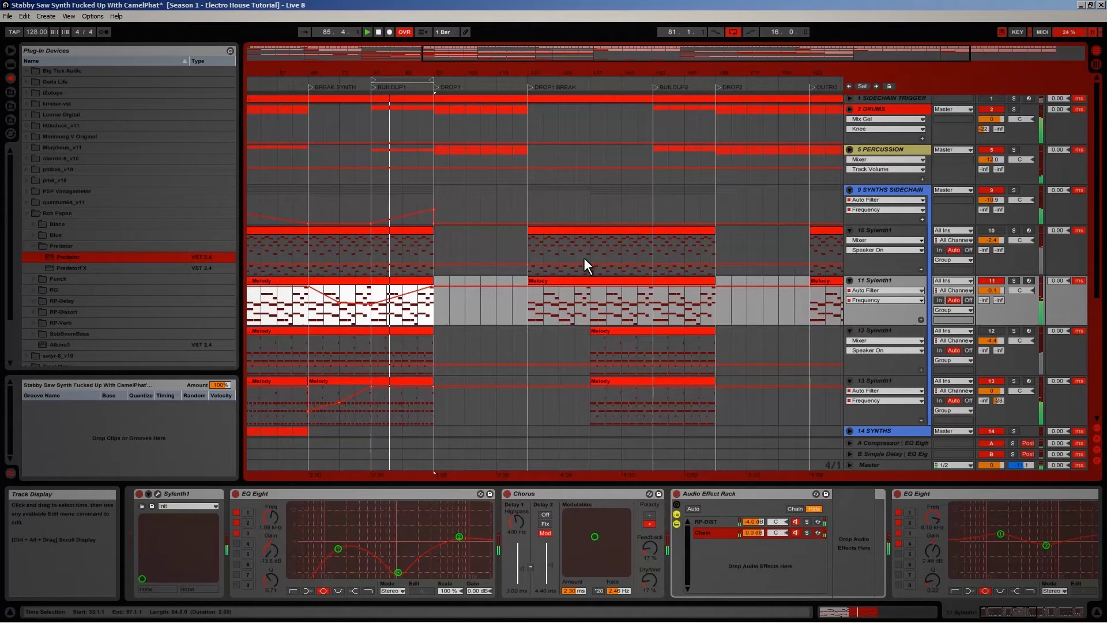
# Step: Adjust the SYNTHS SIDECHAIN group's Auto Filter Frequency breakpoint at the end of BUILDUP1
pyautogui.scroll(-5, 539, 267)
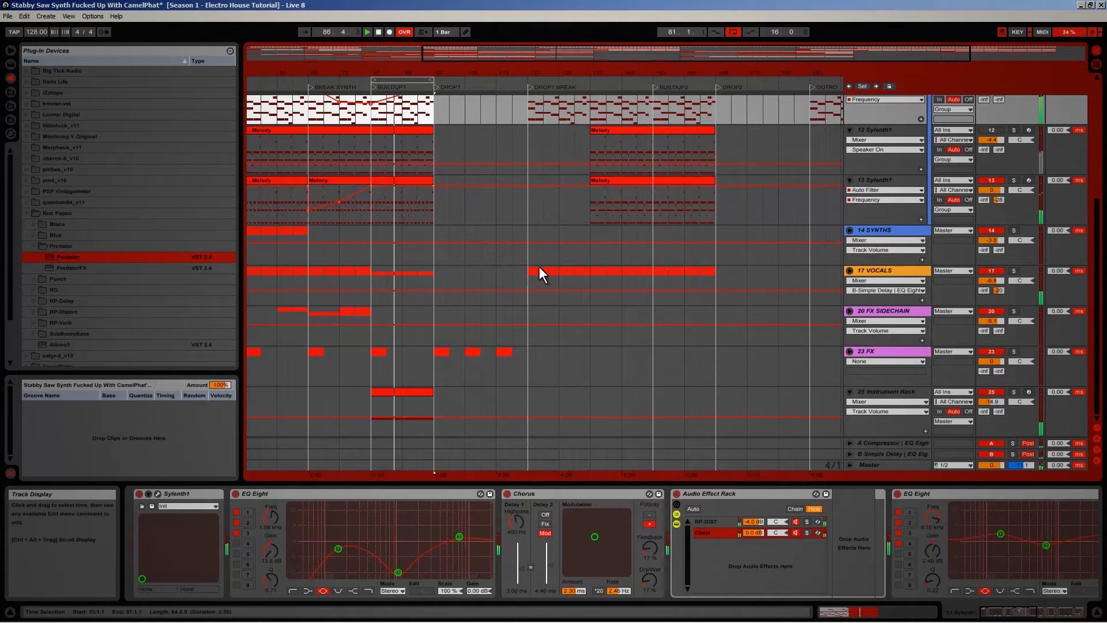
pyautogui.scroll(5, 539, 265)
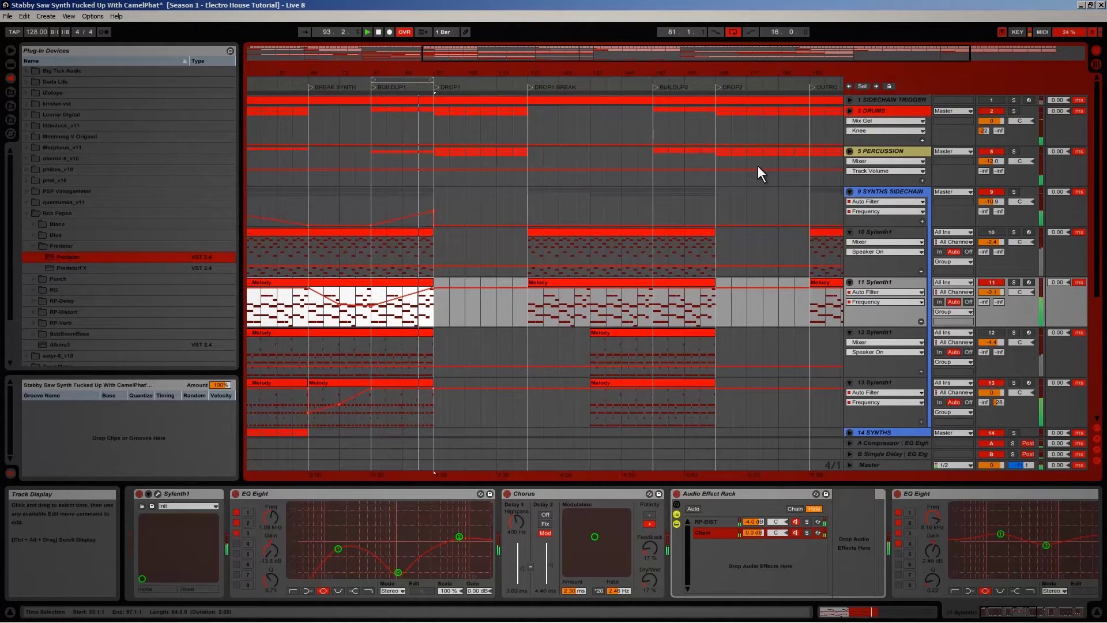
pyautogui.click(434, 211)
pyautogui.moveTo(435, 211); pyautogui.dragTo(434, 212)
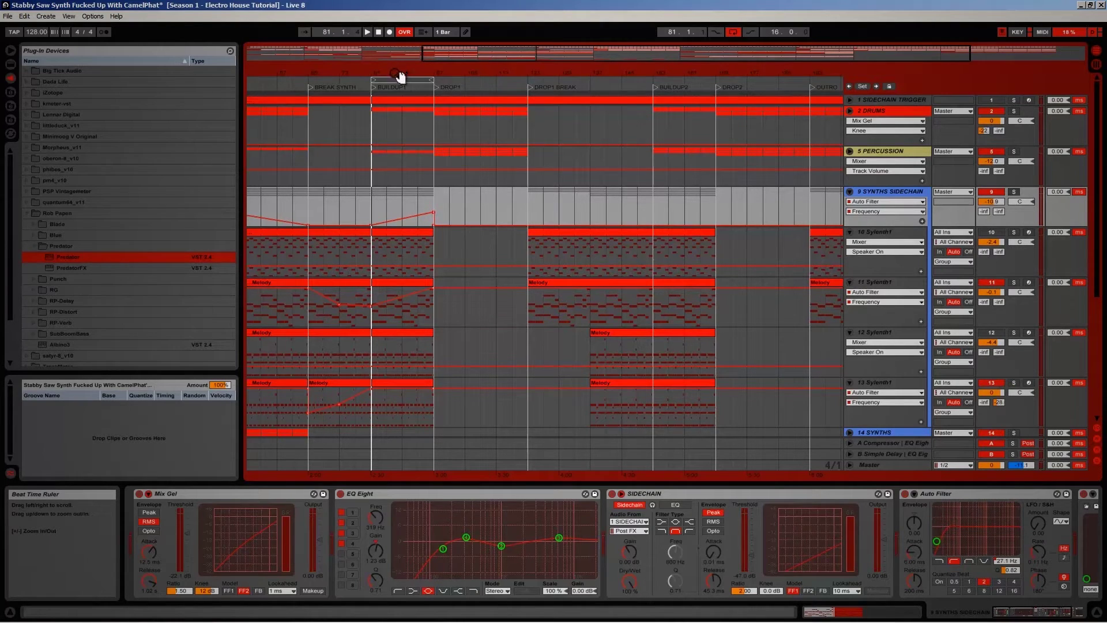
# Step: Move the Instrument Rack clip from BUILDUP1 to the start of BREAK SYNTH and play it there
pyautogui.scroll(-5, 390, 270)
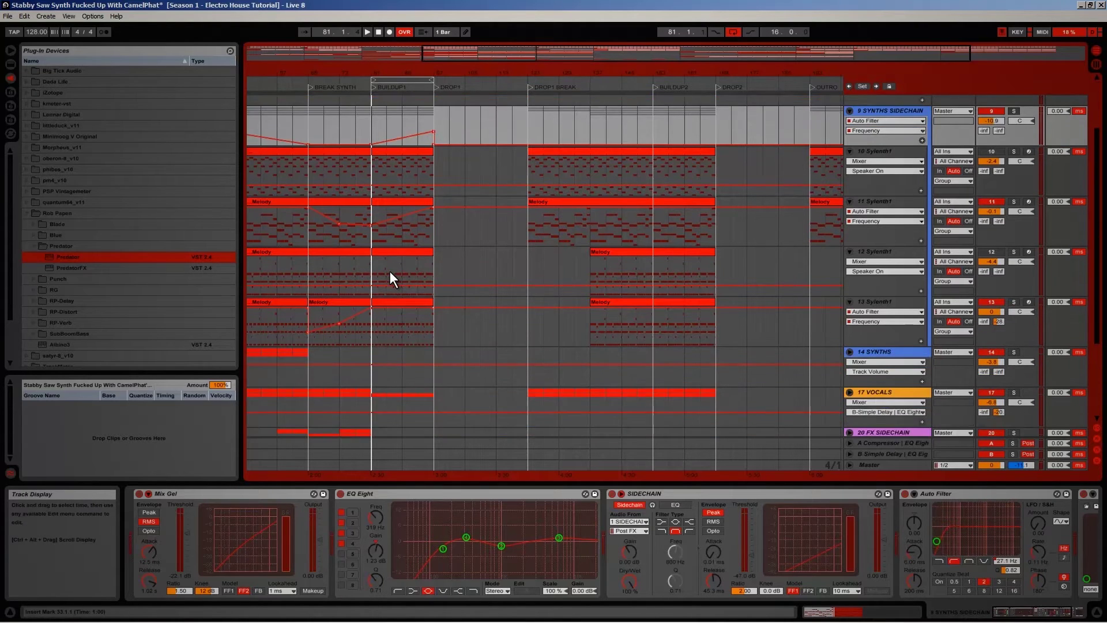
pyautogui.moveTo(396, 392); pyautogui.dragTo(343, 401)
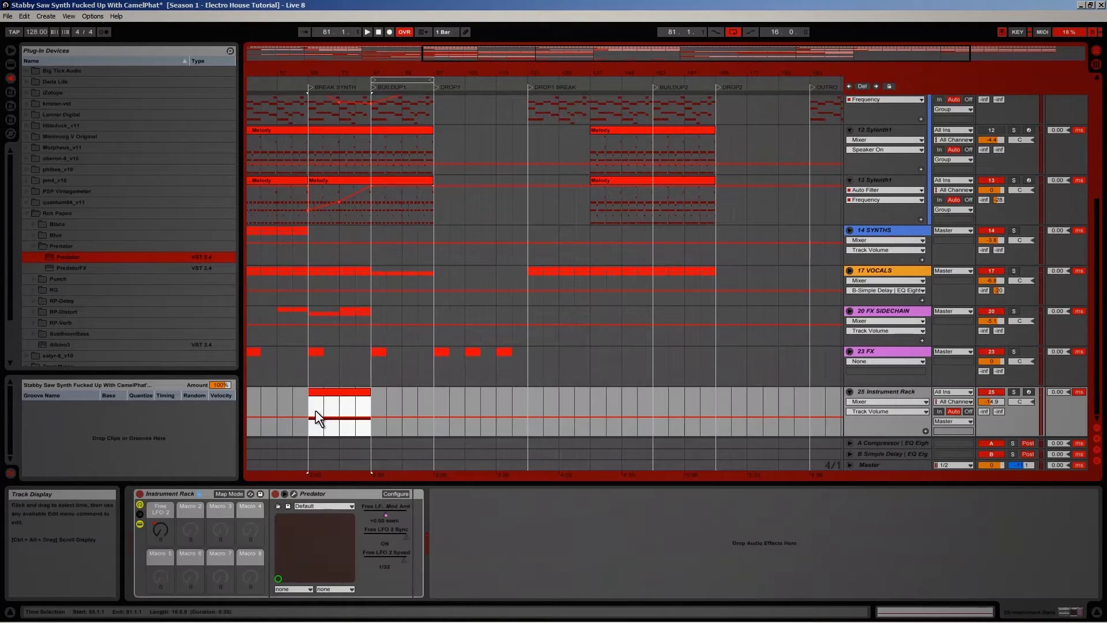
pyautogui.press('space')
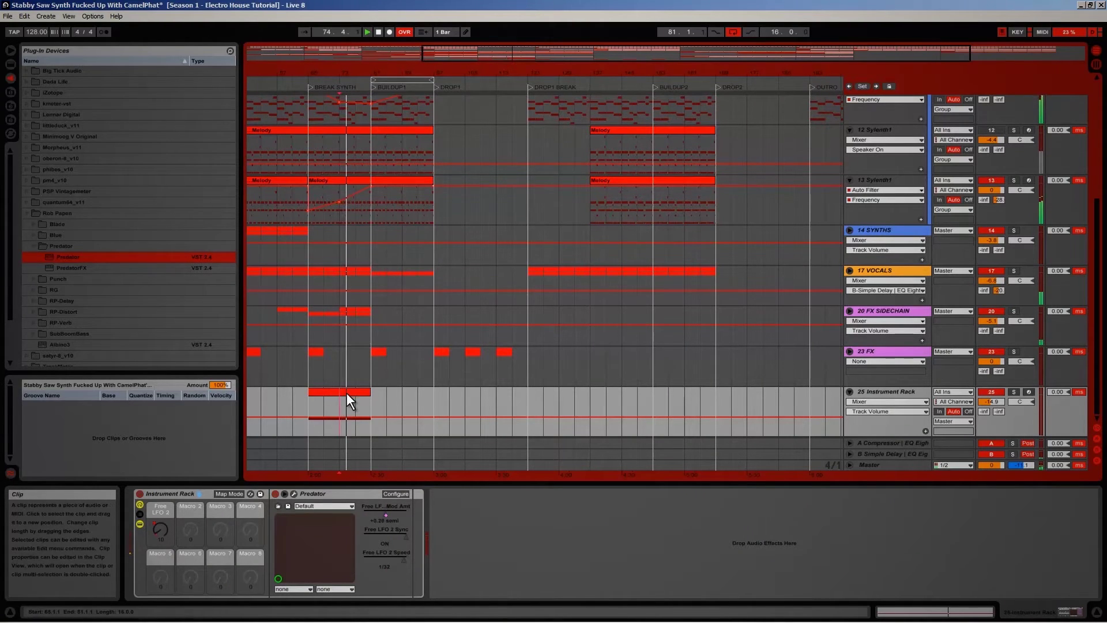
pyautogui.click(314, 403)
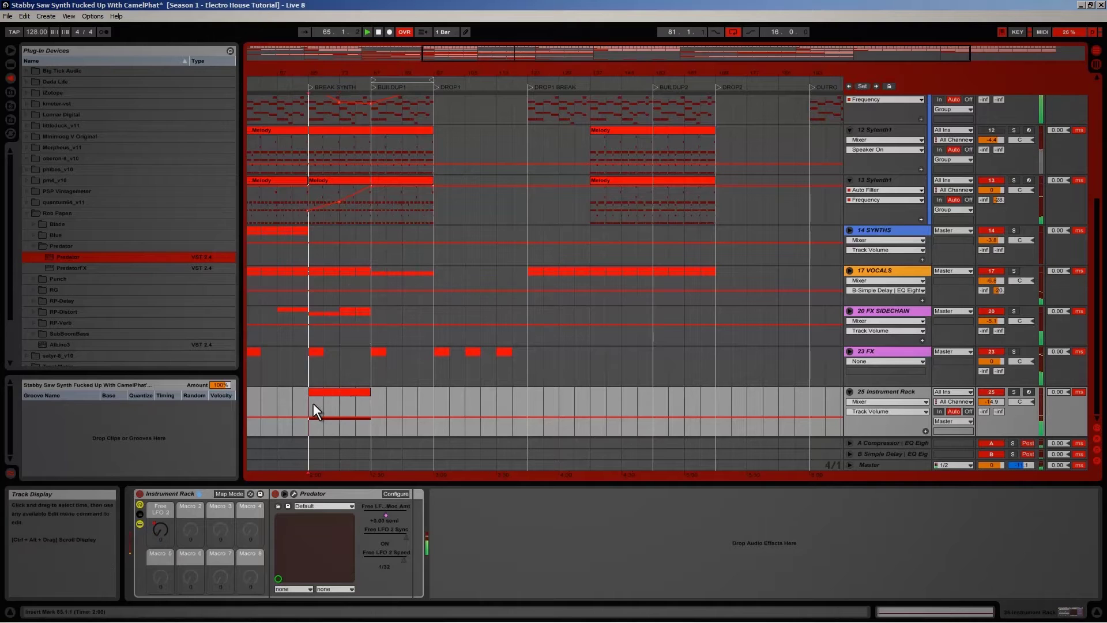
# Step: Duplicate the Instrument Rack clip in BREAK SYNTH so a copy fills BUILDUP1
pyautogui.click(341, 392)
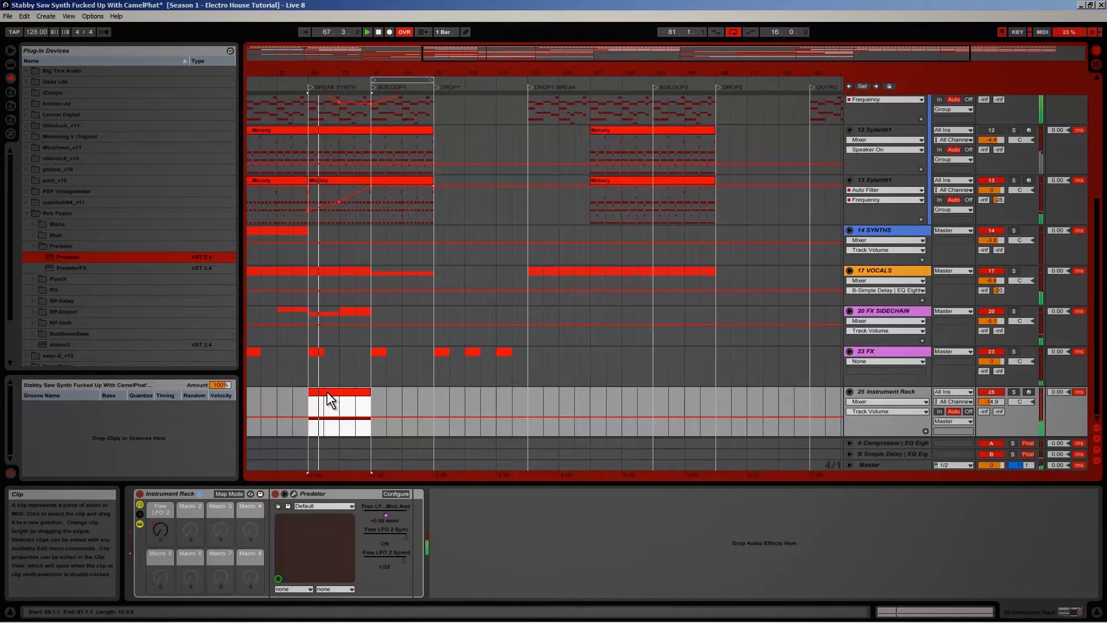
pyautogui.click(327, 392)
pyautogui.hotkey('ctrl', 'd')
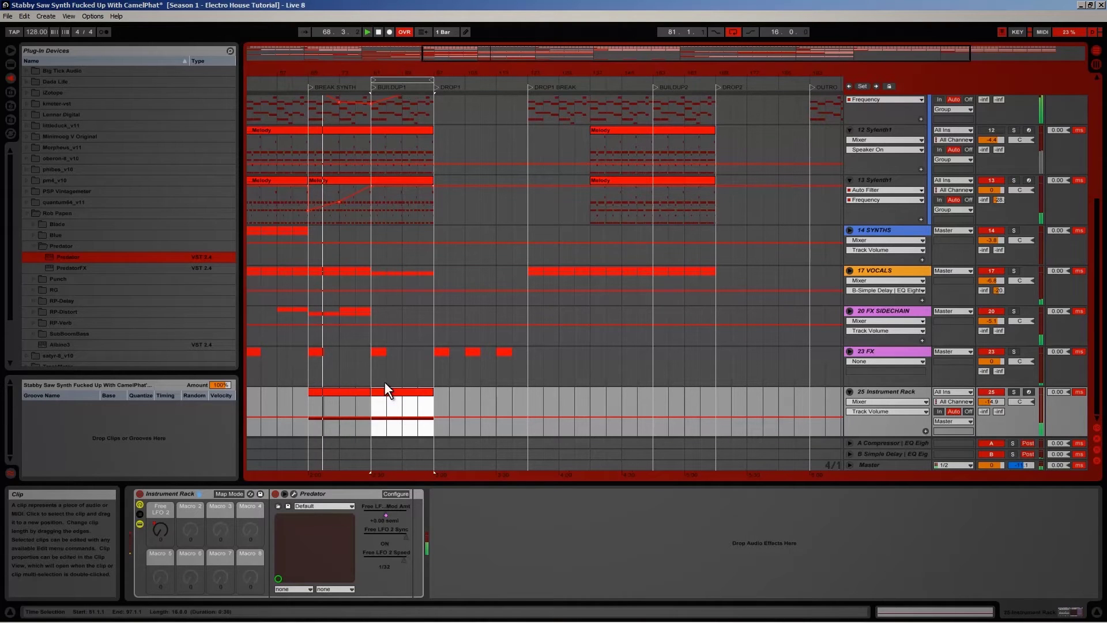
pyautogui.scroll(5, 410, 313)
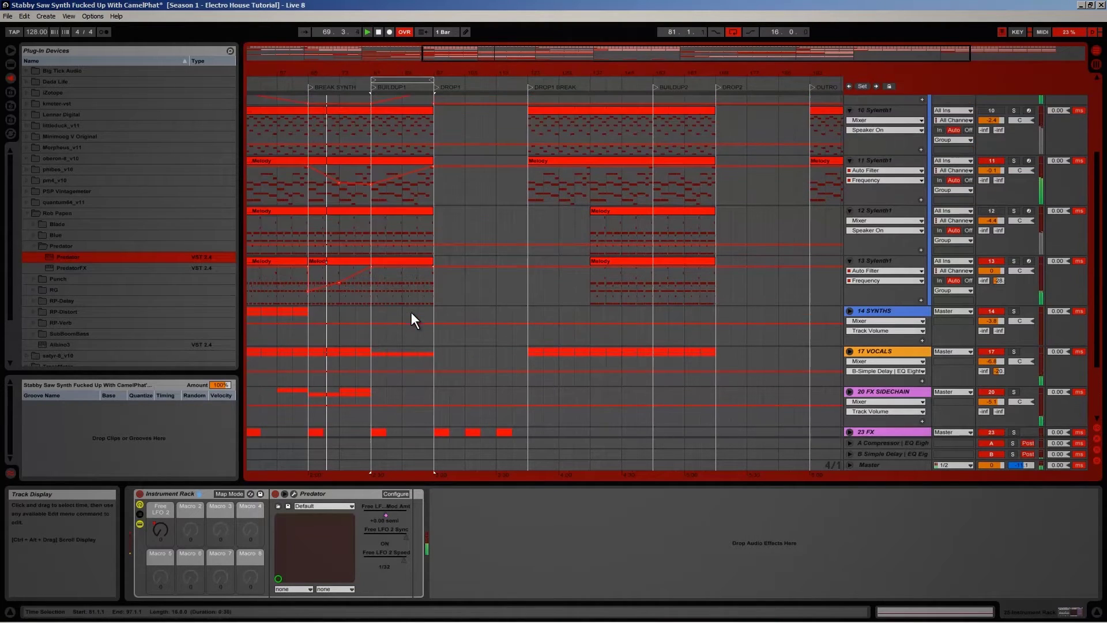
pyautogui.scroll(-5, 411, 313)
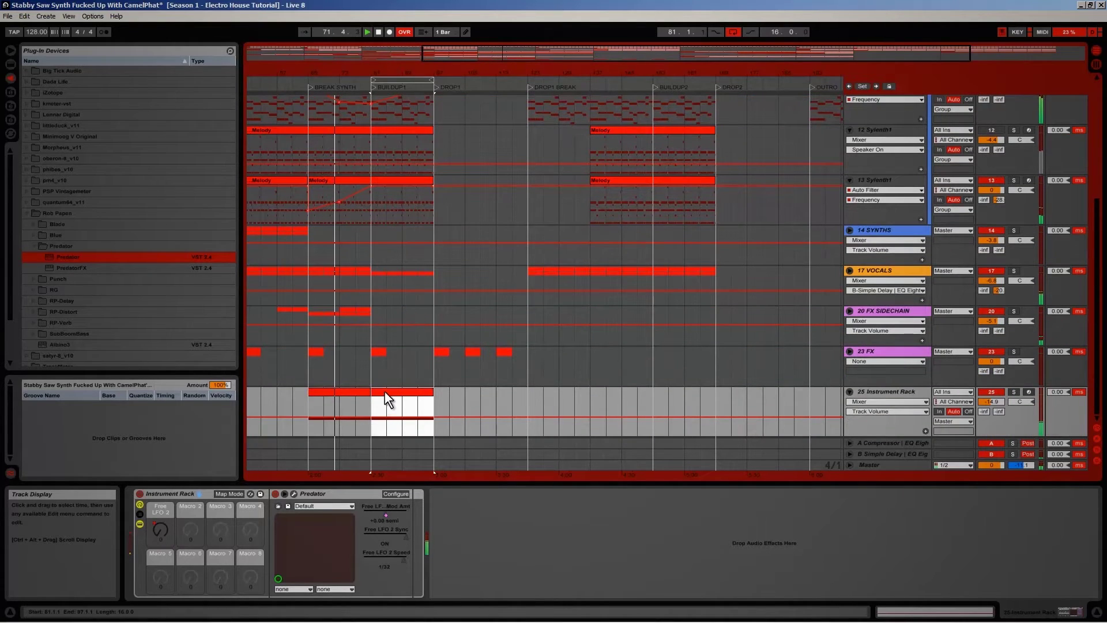
# Step: Delete the Instrument Rack clip in the BREAK SYNTH section, keeping the copy in BUILDUP1
pyautogui.click(353, 392)
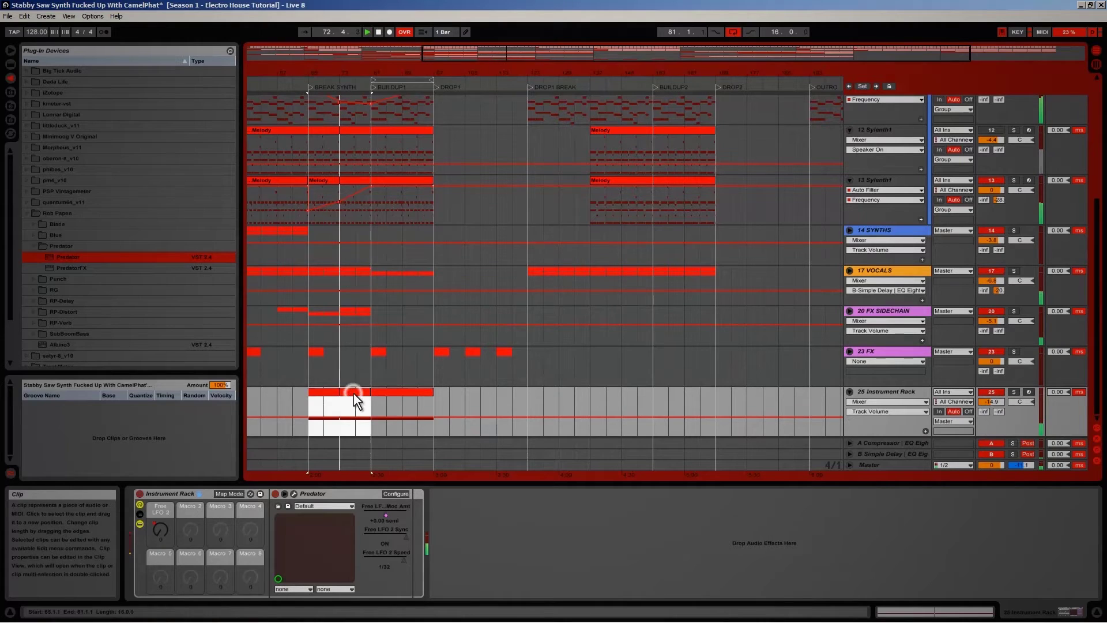
pyautogui.scroll(6, 496, 346)
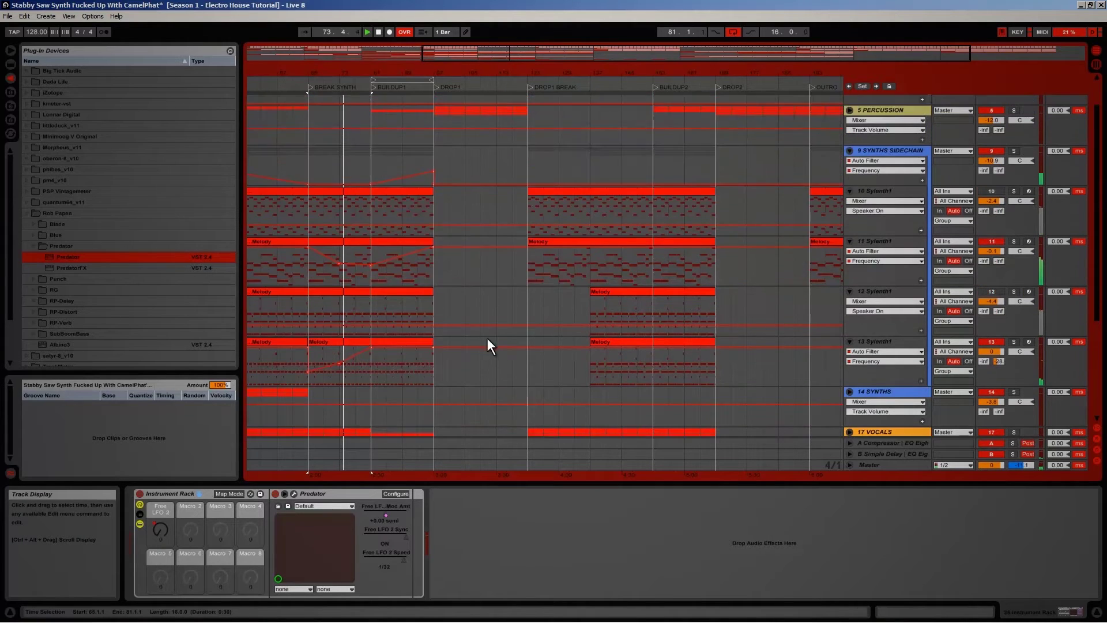
pyautogui.scroll(2, 475, 329)
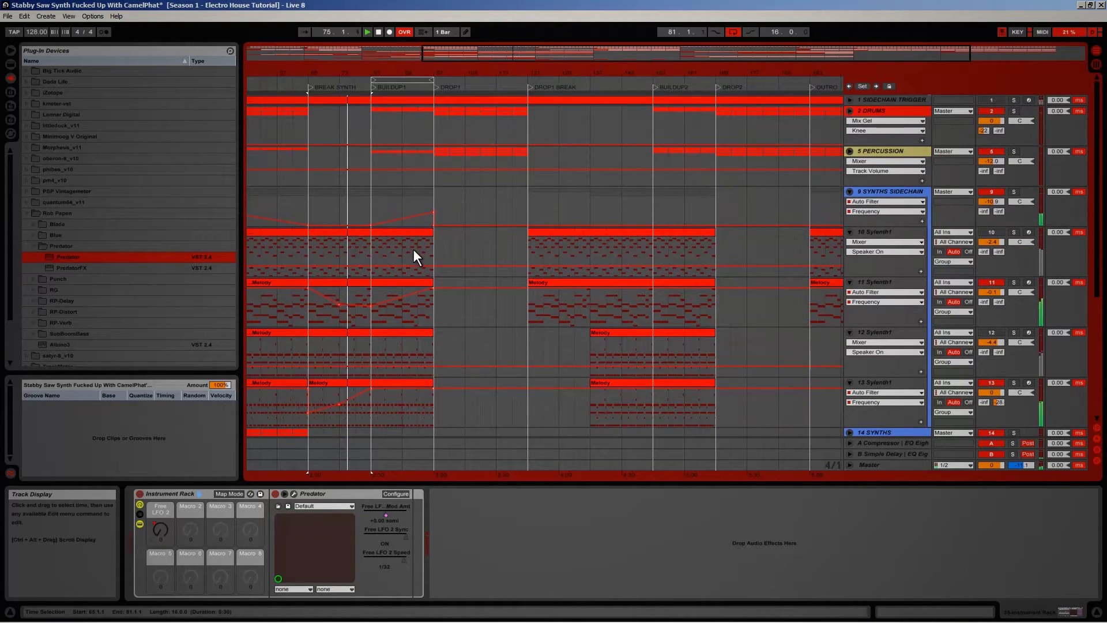
pyautogui.scroll(-7, 417, 271)
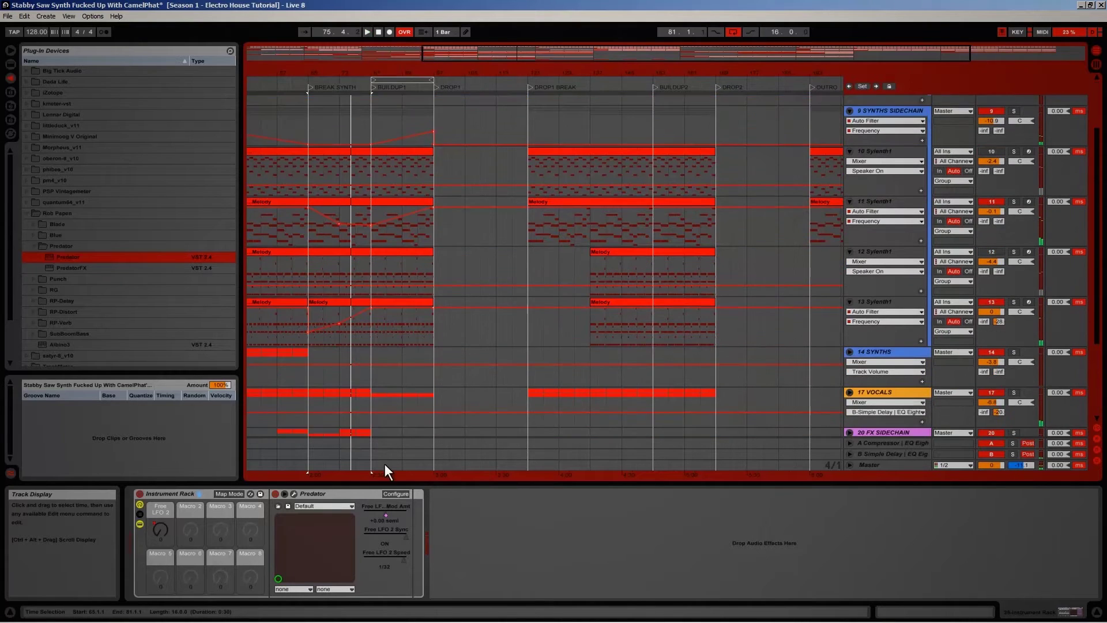
# Step: Play the arrangement from the start of BUILDUP1
pyautogui.click(376, 424)
pyautogui.press('space')
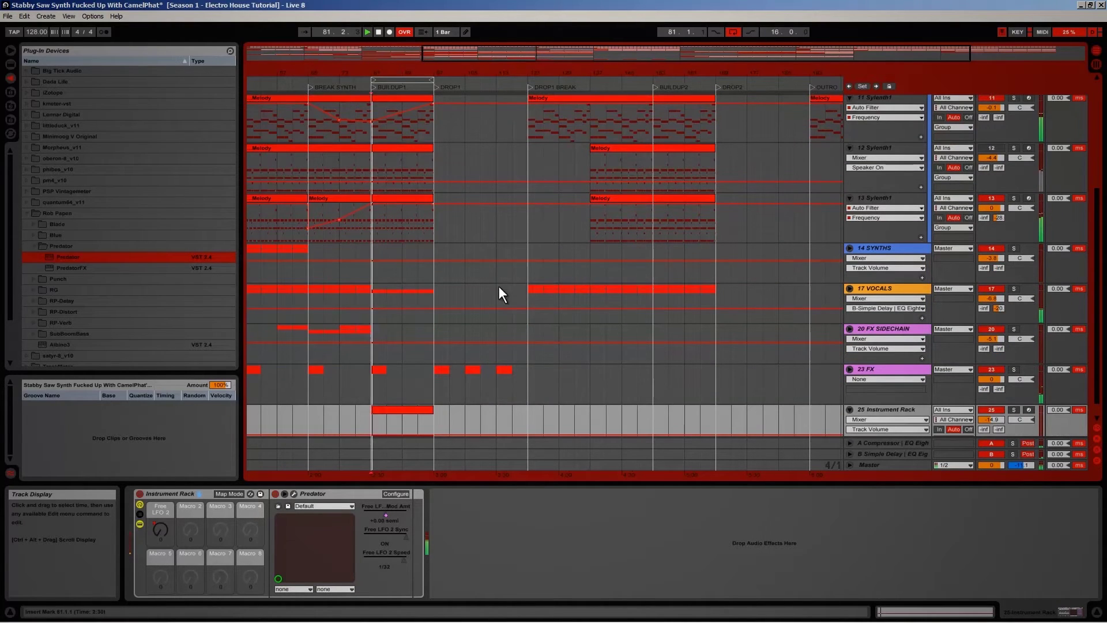
pyautogui.scroll(3, 476, 241)
pyautogui.scroll(5, 476, 241)
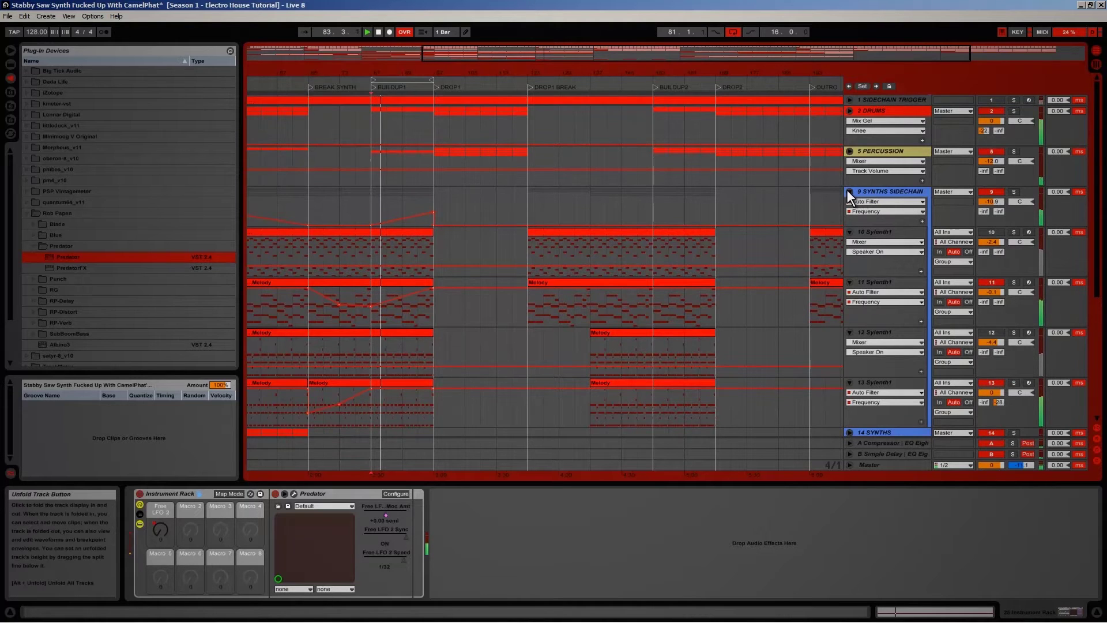
# Step: Look through the synth tracks and fold the SYNTHS SIDECHAIN group
pyautogui.scroll(-6, 843, 248)
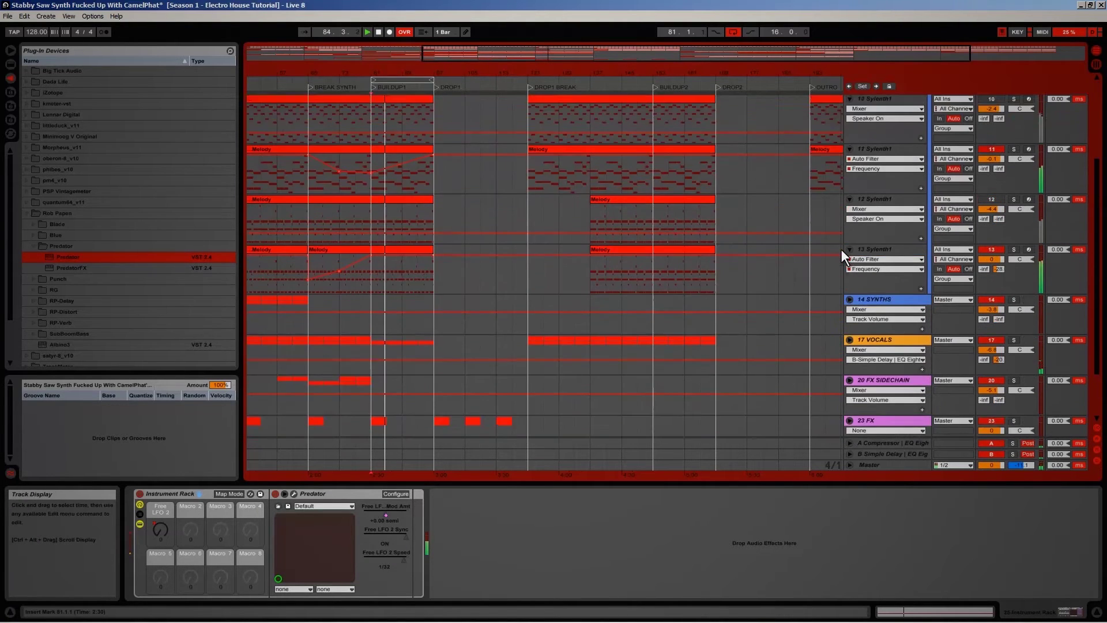
pyautogui.scroll(6, 841, 242)
pyautogui.click(850, 191)
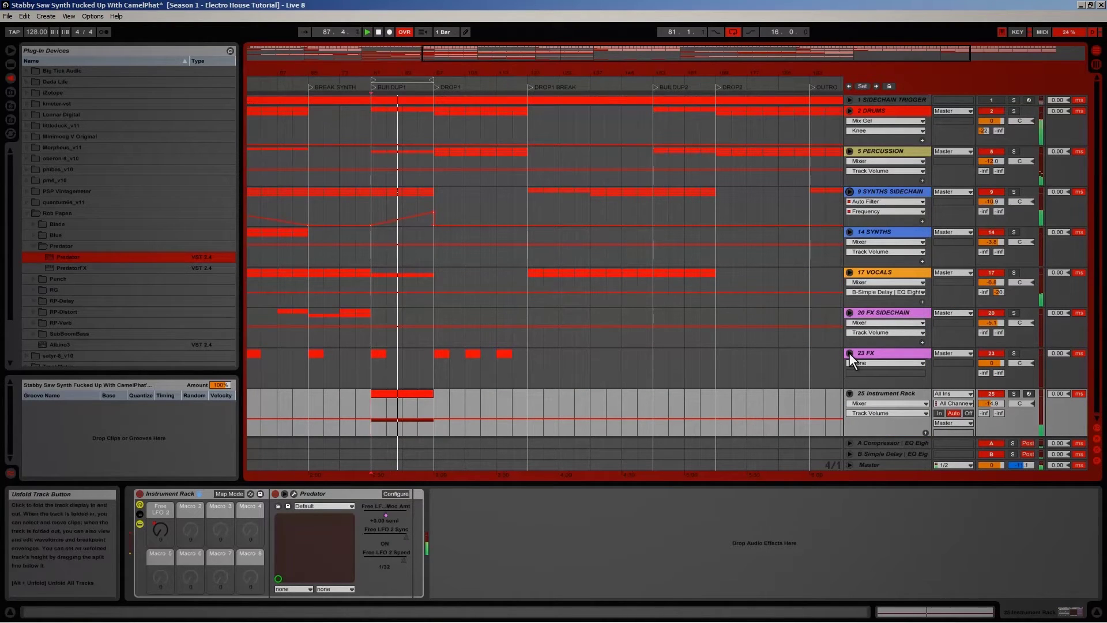
# Step: Unfold the FX SIDECHAIN group and copy the first clip of Operator track 21 into the second half of BUILDUP1, starting at bar 89
pyautogui.click(850, 313)
pyautogui.scroll(-3, 549, 359)
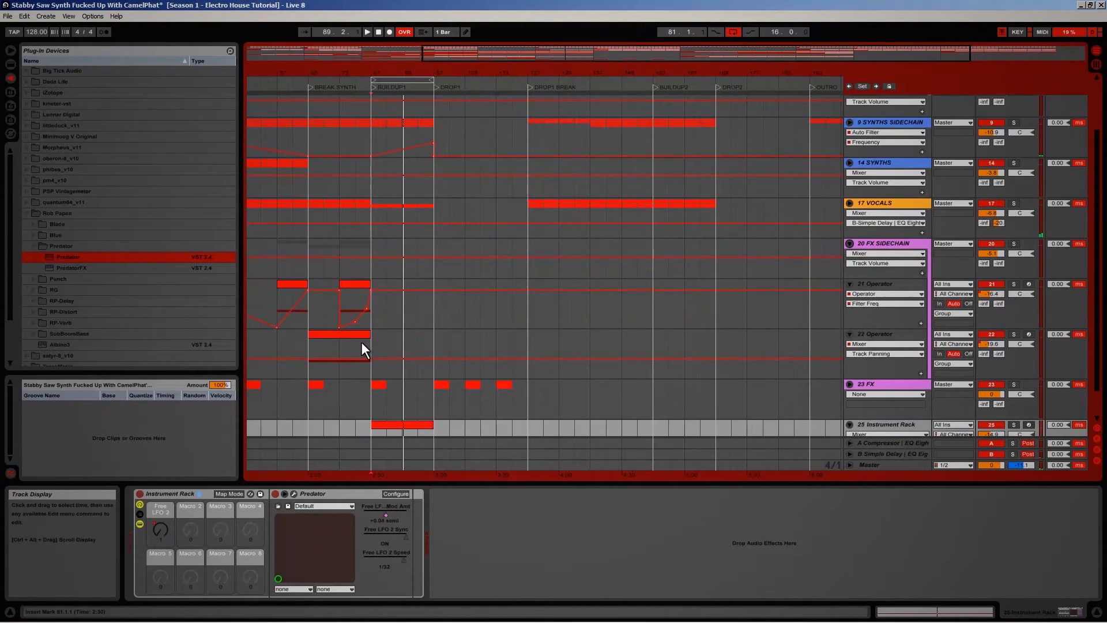
pyautogui.scroll(-1, 362, 341)
pyautogui.click(354, 300)
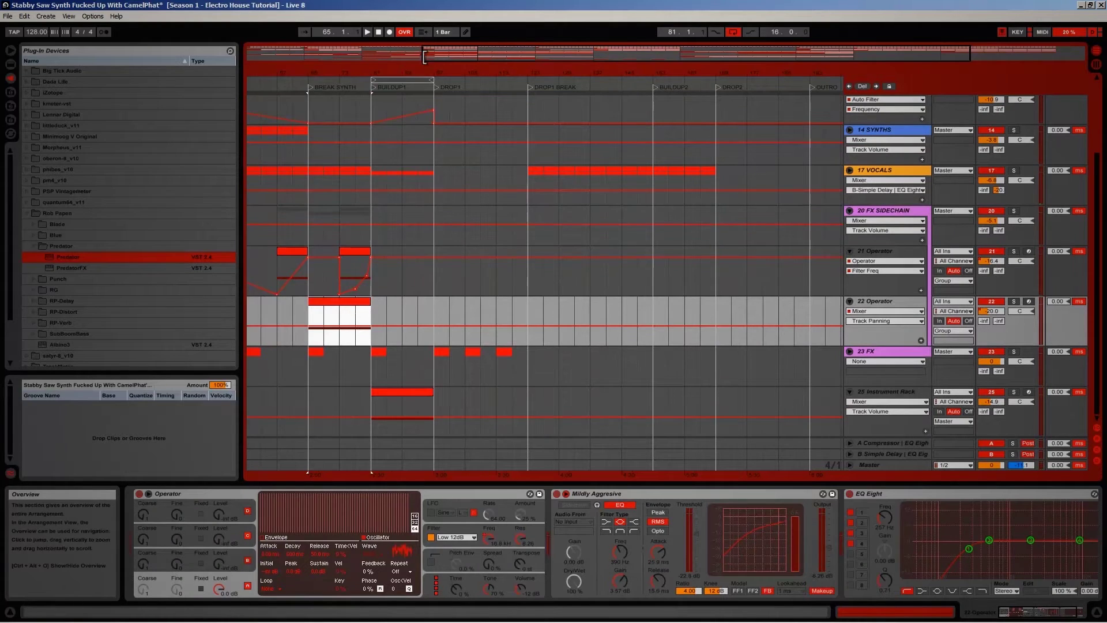
pyautogui.moveTo(448, 50); pyautogui.dragTo(447, 54)
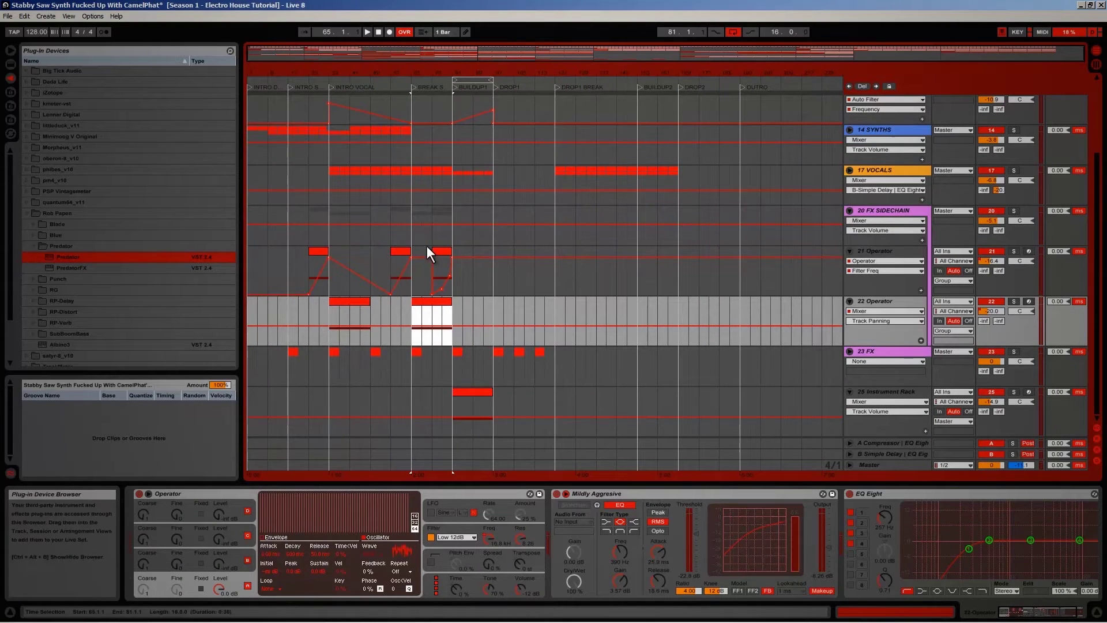
pyautogui.click(316, 251)
pyautogui.moveTo(316, 251); pyautogui.dragTo(479, 254)
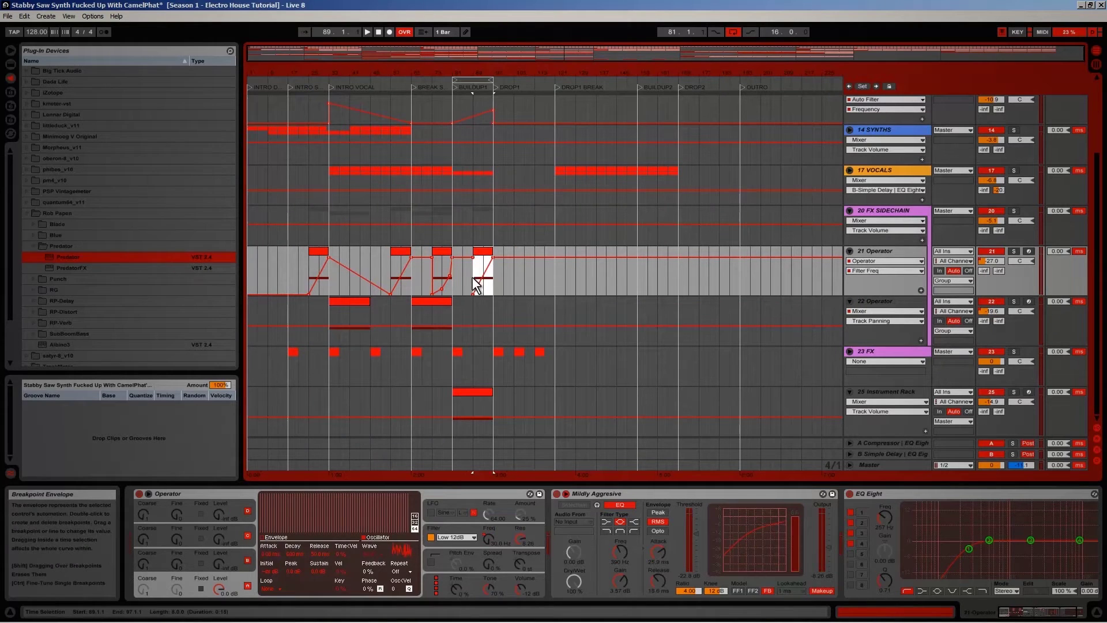
# Step: Play the second half of BUILDUP1 from bar 89 to hear the added Operator clip
pyautogui.click(473, 274)
pyautogui.press('space')
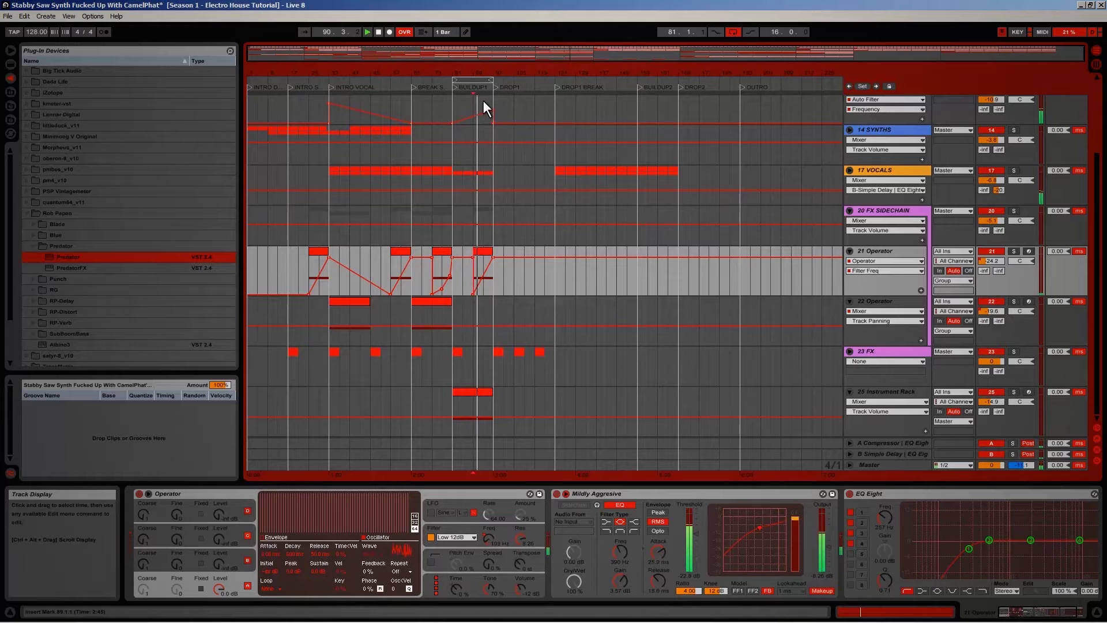
pyautogui.scroll(3, 449, 173)
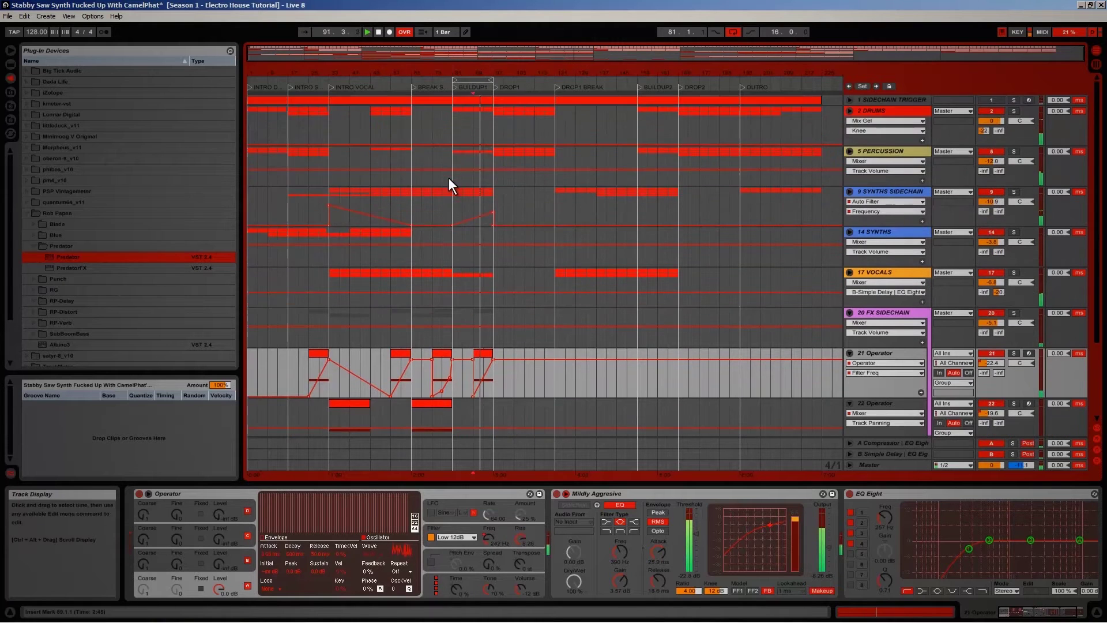
pyautogui.moveTo(494, 75); pyautogui.dragTo(494, 76)
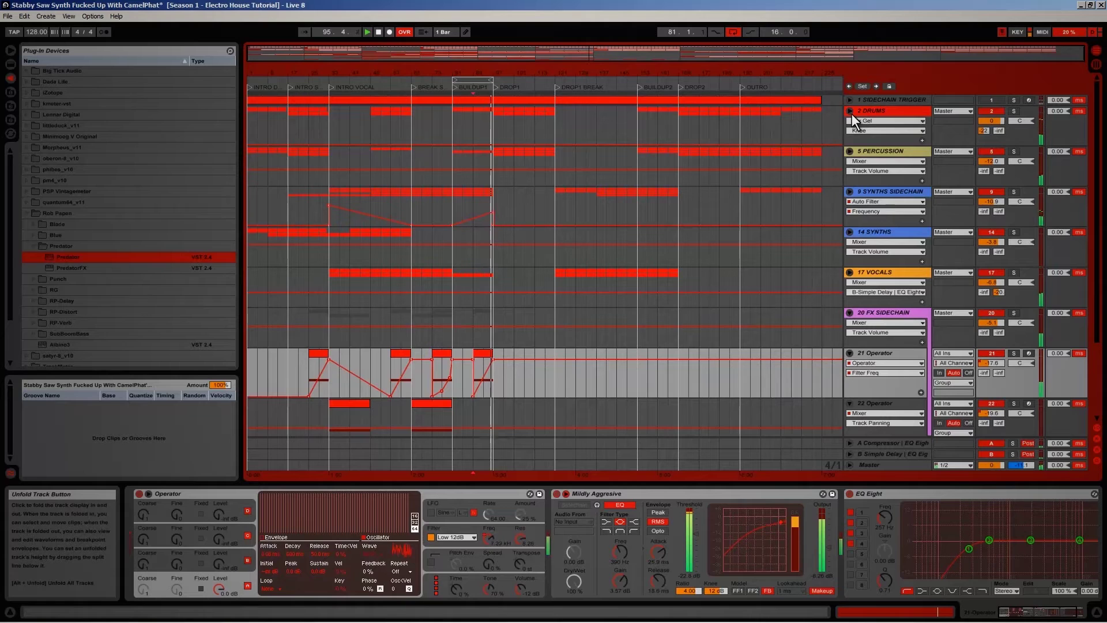
pyautogui.click(489, 68)
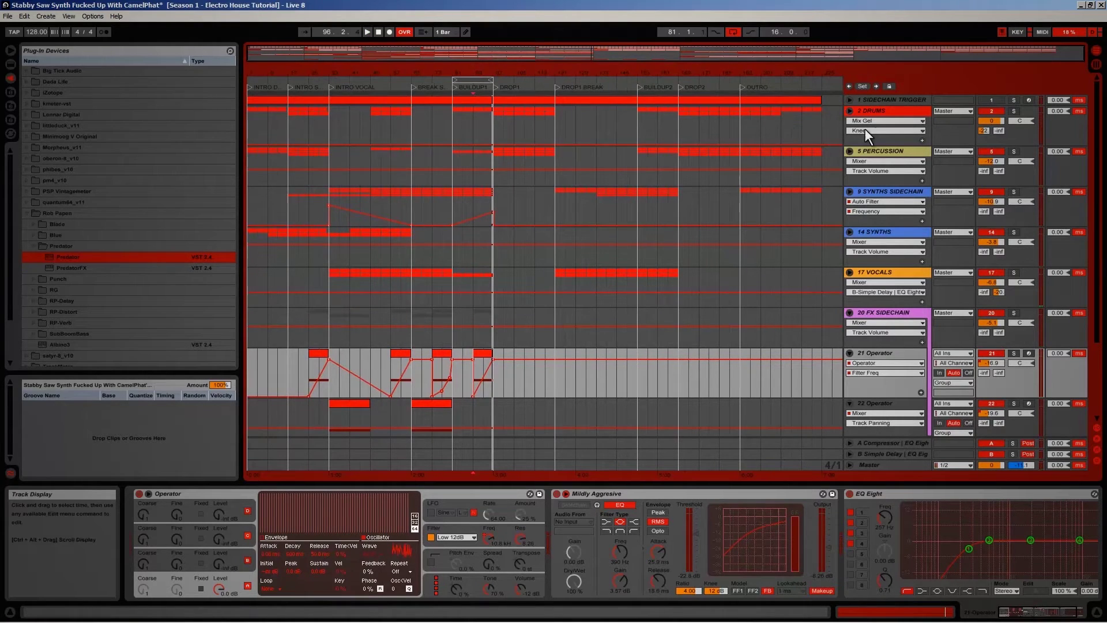
# Step: Fold the FX SIDECHAIN group, extend the loop range across BUILDUP1 and DROP1, and play from bar 93
pyautogui.click(850, 312)
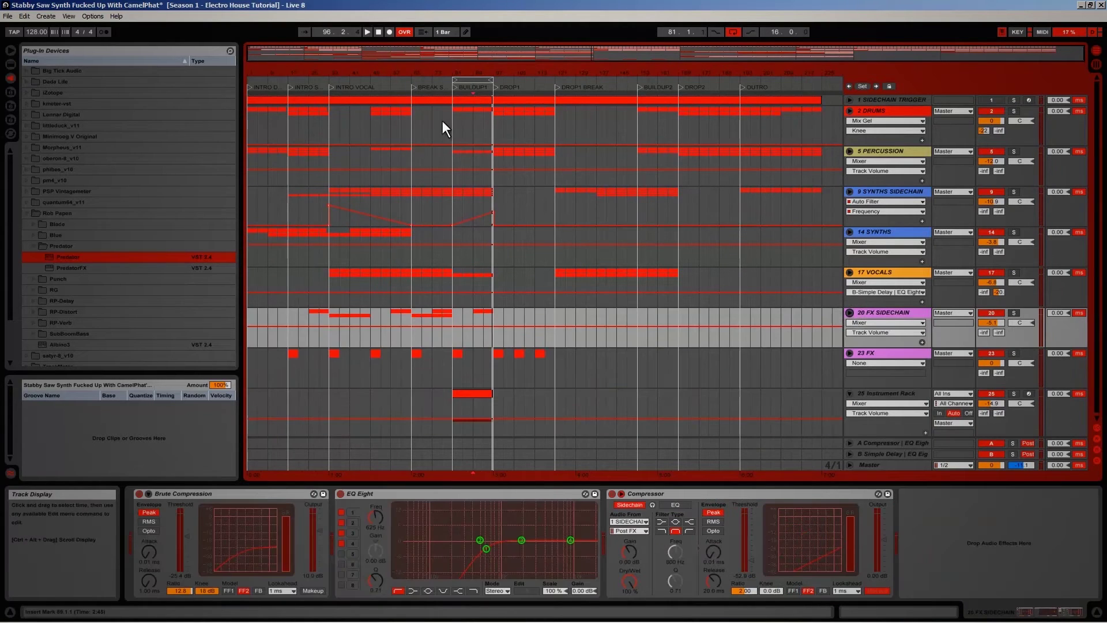
pyautogui.moveTo(493, 77); pyautogui.dragTo(552, 80)
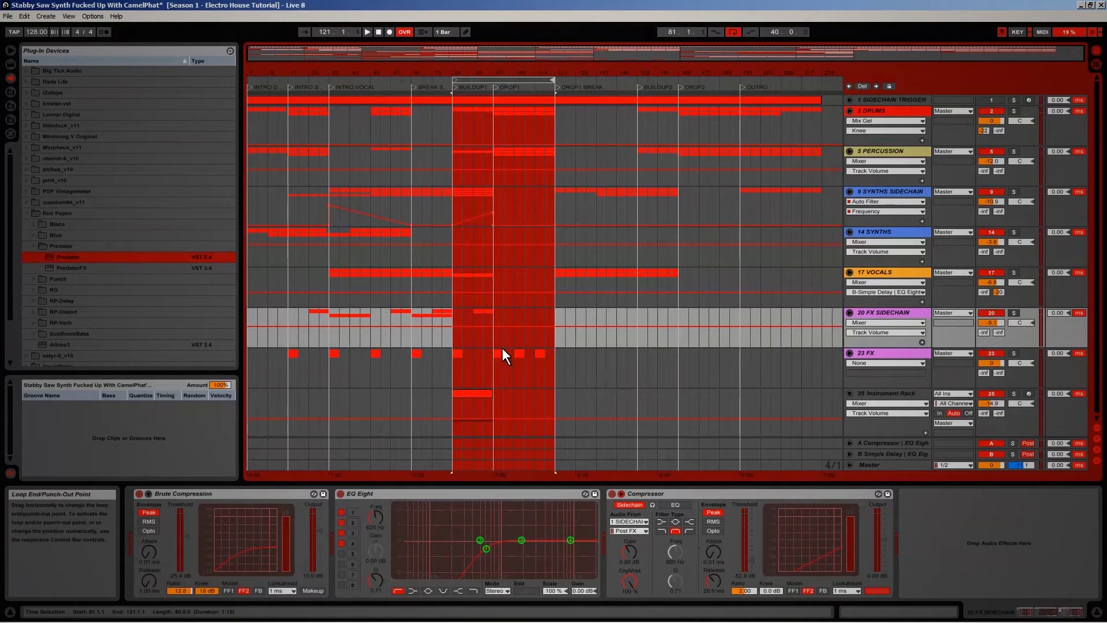
pyautogui.click(484, 322)
pyautogui.press('space')
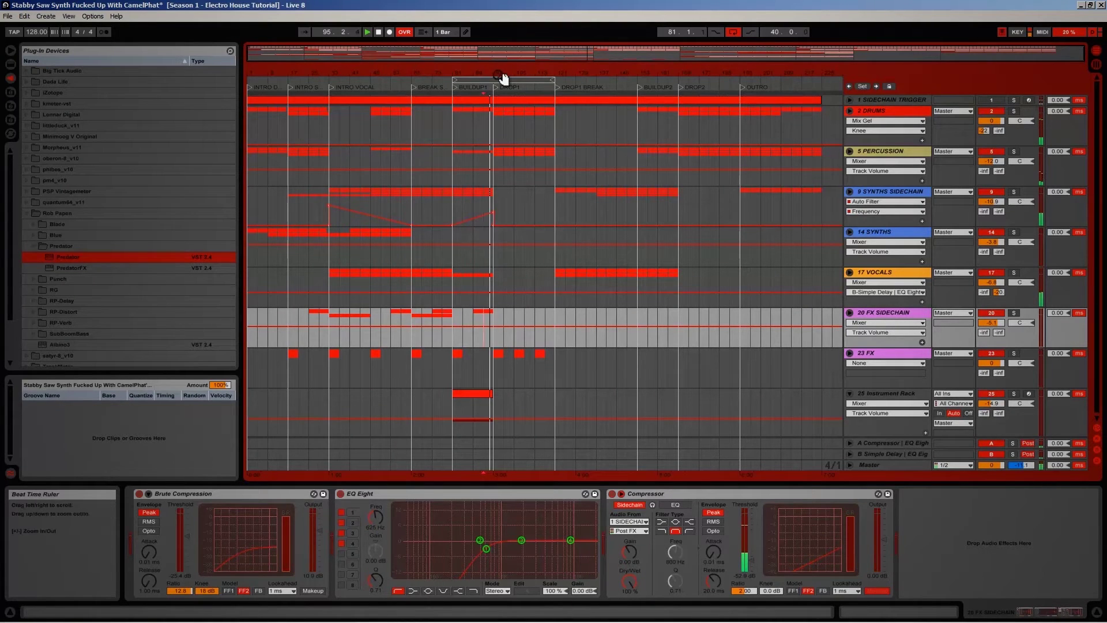
pyautogui.moveTo(494, 75); pyautogui.dragTo(495, 93)
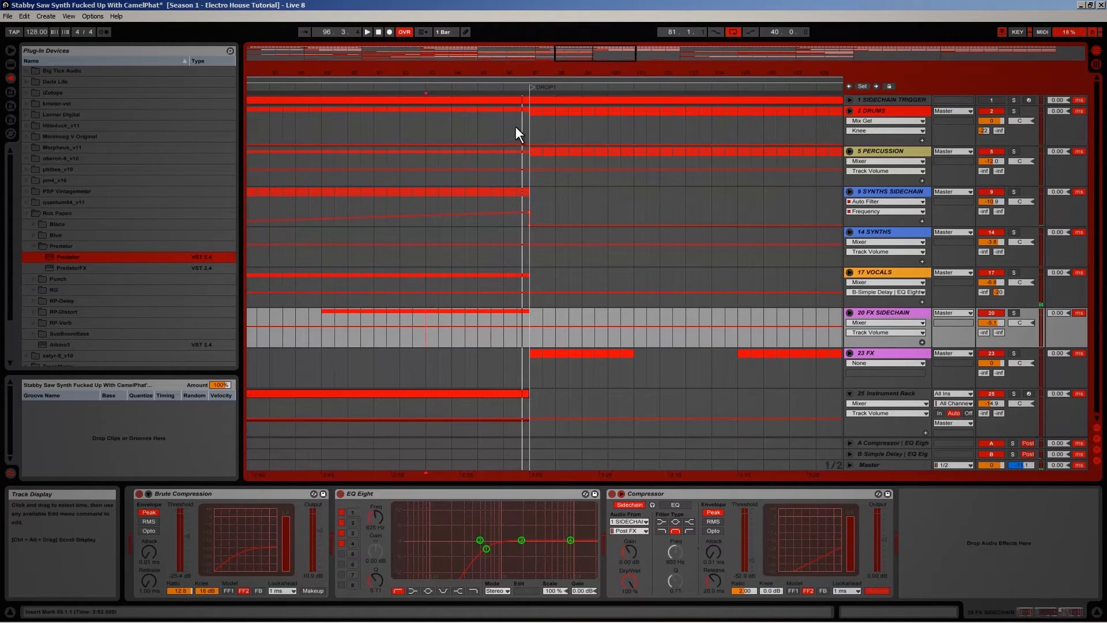
pyautogui.moveTo(425, 69); pyautogui.dragTo(424, 69)
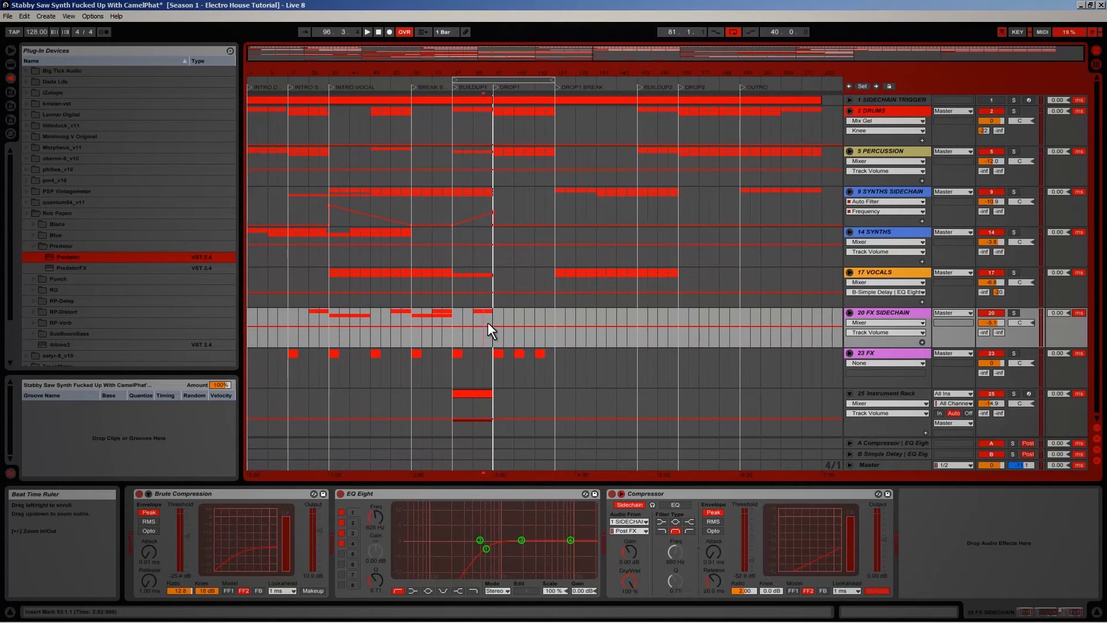
# Step: Split off the last four bars of BUILDUP1, bars 93 to 97, from the KICKS clip and open that part for note editing
pyautogui.click(482, 129)
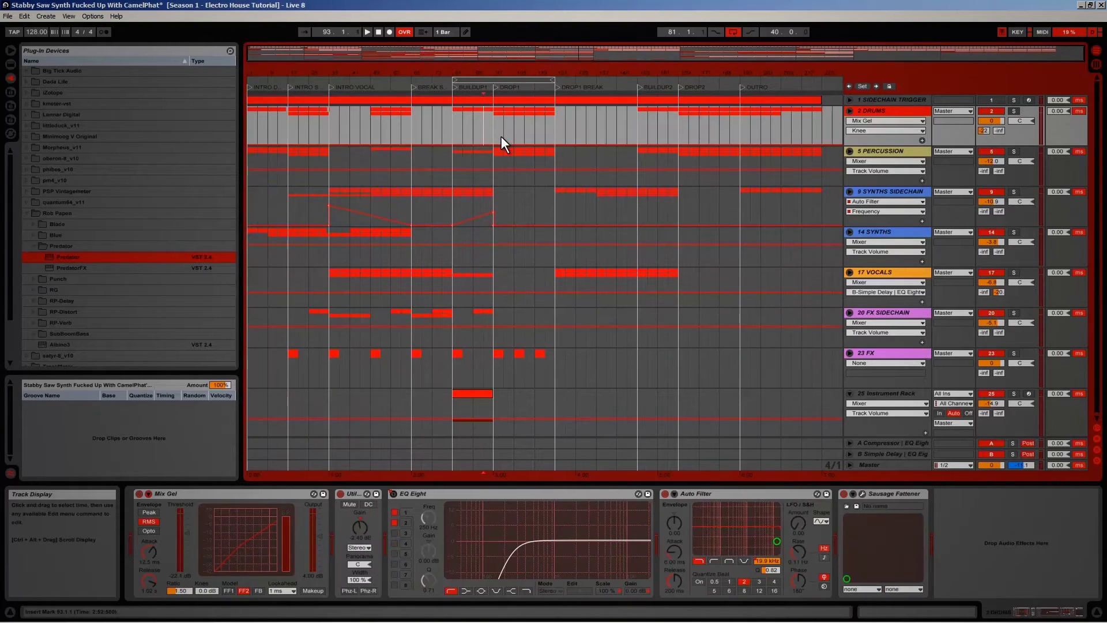
pyautogui.click(849, 110)
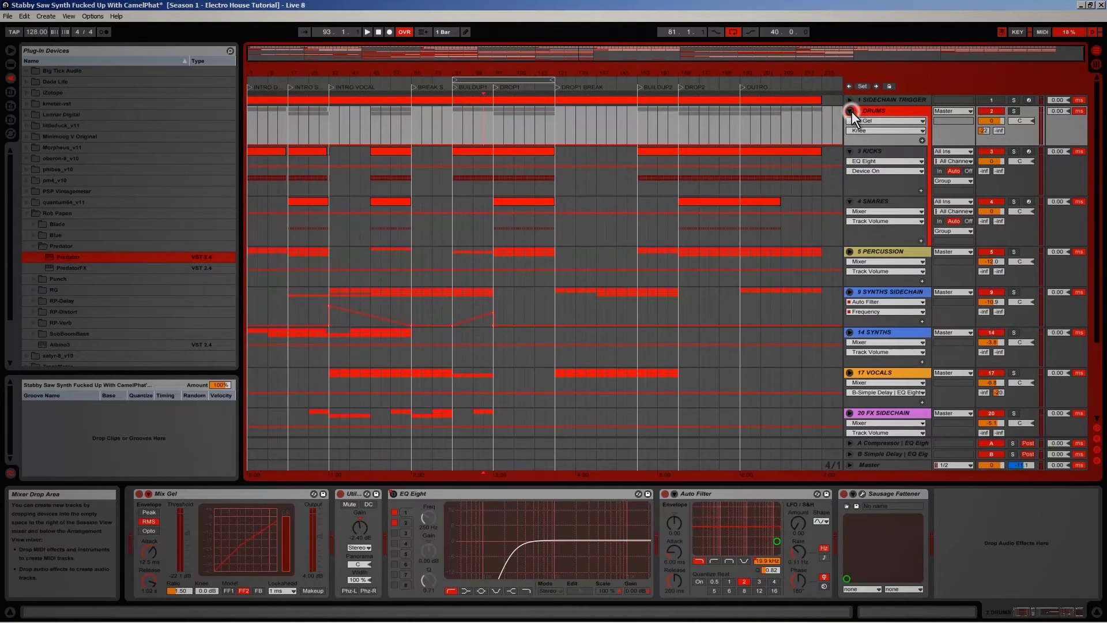
pyautogui.moveTo(491, 75); pyautogui.dragTo(578, 165)
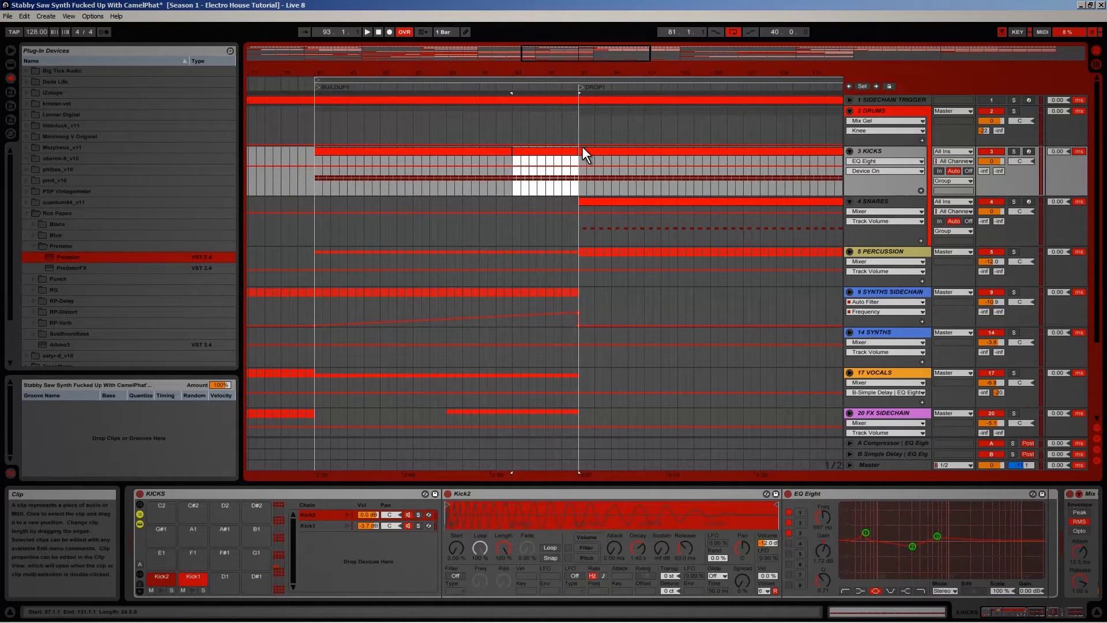
pyautogui.click(564, 155)
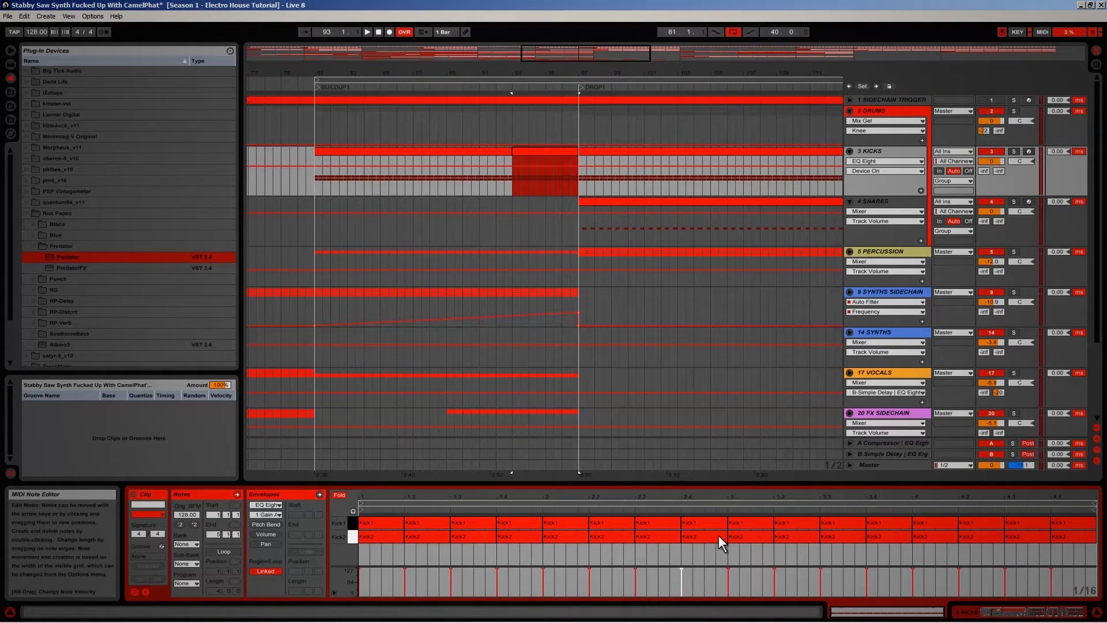
# Step: Shorten the first Kick1 and Kick2 notes to eighth notes and duplicate them until they fill the clip's first two bars
pyautogui.click(709, 522)
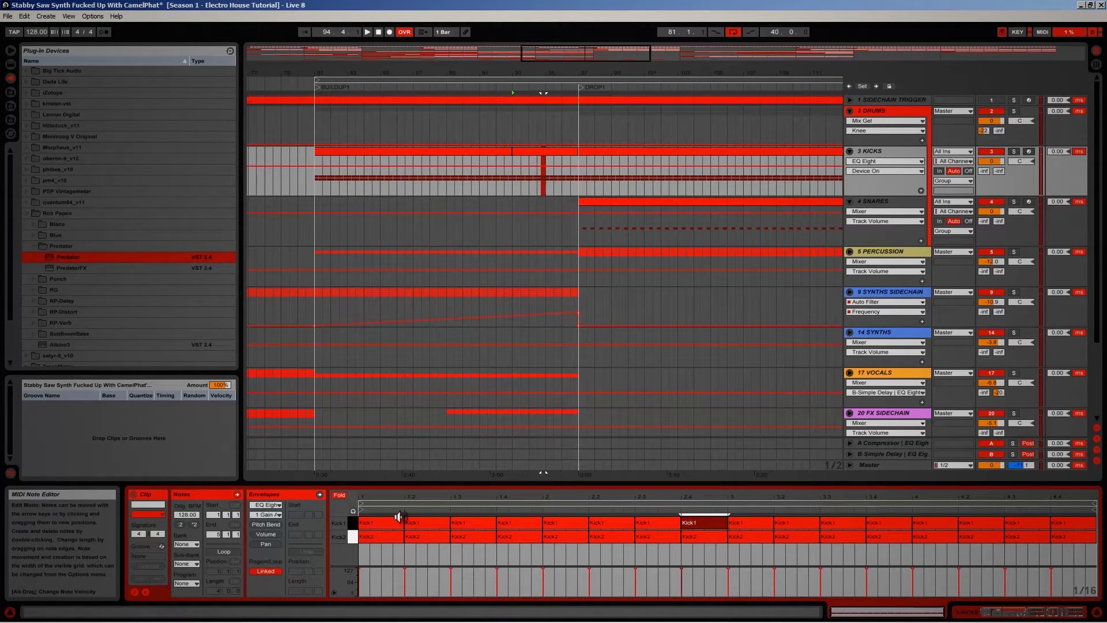
pyautogui.moveTo(403, 524)
pyautogui.mouseDown()
pyautogui.moveTo(382, 524)
pyautogui.moveTo(400, 535)
pyautogui.moveTo(373, 532)
pyautogui.mouseUp()
pyautogui.hotkey('ctrl', 'd')
pyautogui.hotkey('ctrl', 'd')
pyautogui.hotkey('ctrl', 'd')
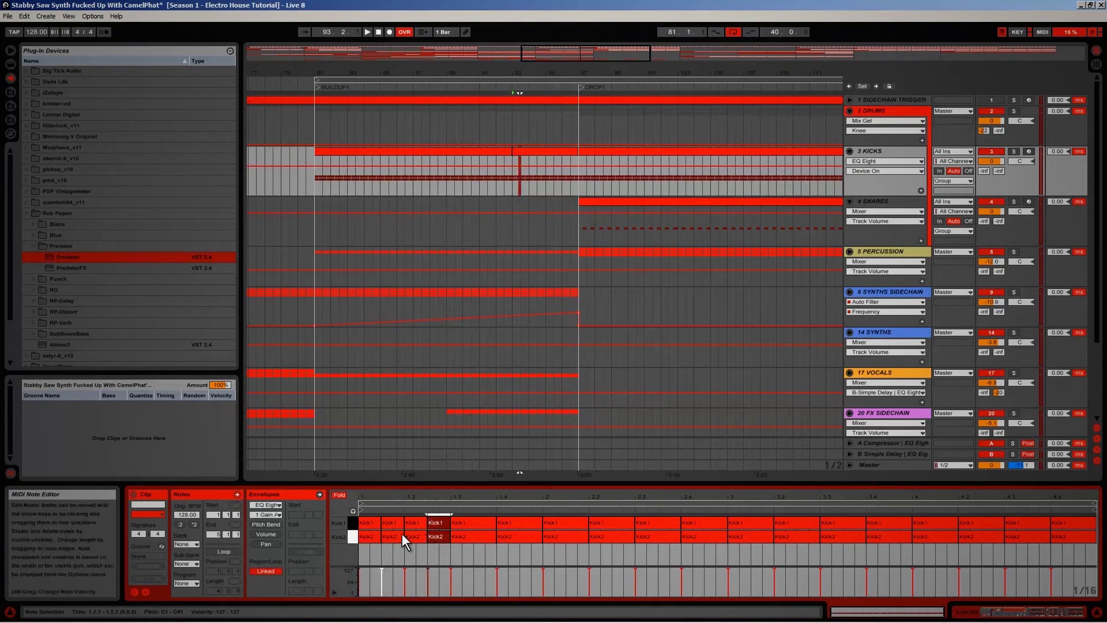
pyautogui.hotkey('ctrl', 'd')
pyautogui.hotkey('ctrl', 'd')
pyautogui.hotkey('ctrl', 'd')
pyautogui.hotkey('ctrl', 'd')
pyautogui.hotkey('ctrl', 'd')
pyautogui.hotkey('ctrl', 'd')
pyautogui.hotkey('ctrl', 'd')
pyautogui.hotkey('ctrl', 'd')
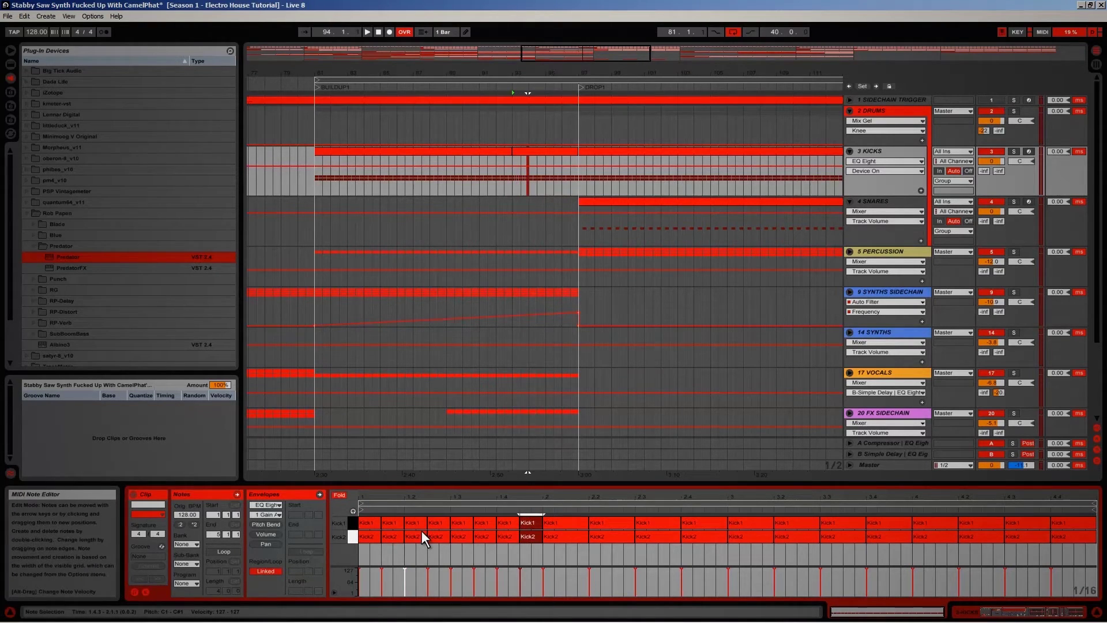
pyautogui.hotkey('ctrl', 'd')
pyautogui.hotkey('ctrl', 'd')
pyautogui.hotkey('ctrl', 'd')
pyautogui.hotkey('ctrl', 'd')
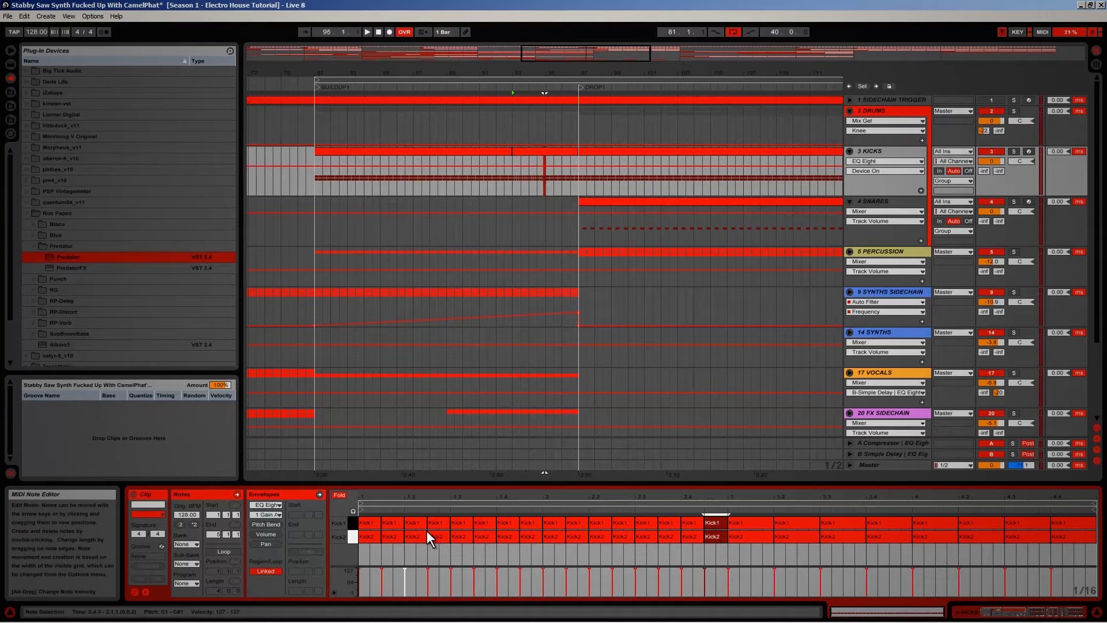
# Step: Shorten the kick pair at the start of the clip's third bar to sixteenth notes and duplicate it until the bar is filled
pyautogui.hotkey('ctrl', 'd')
pyautogui.moveTo(744, 537)
pyautogui.mouseDown()
pyautogui.moveTo(773, 537)
pyautogui.moveTo(741, 536)
pyautogui.mouseUp()
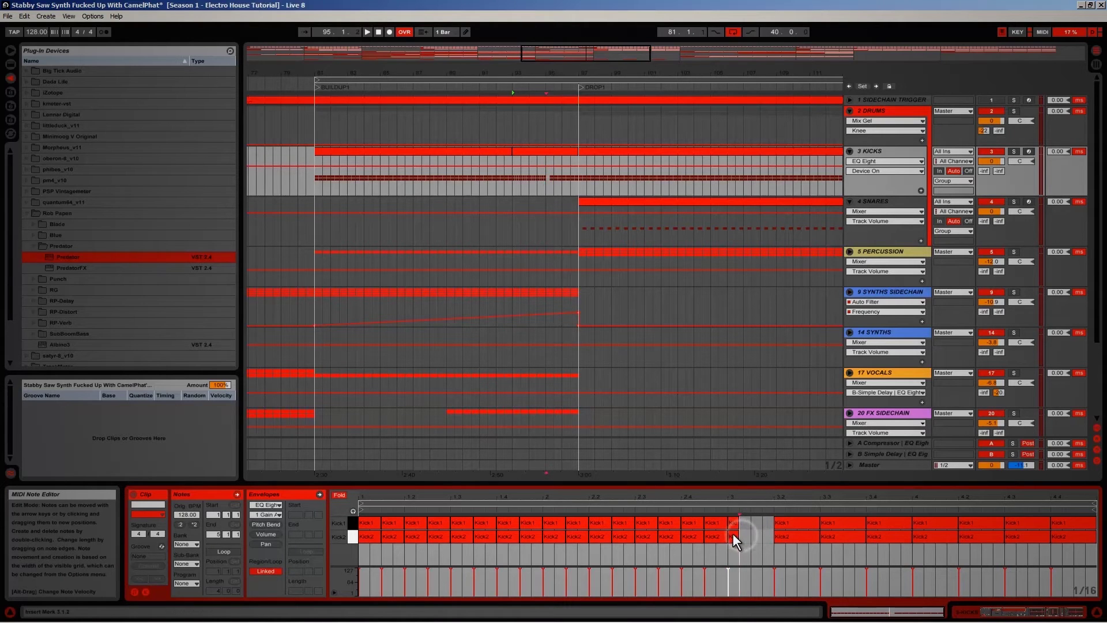
pyautogui.hotkey('ctrl', 'd')
pyautogui.hotkey('ctrl', 'd')
pyautogui.hotkey('ctrl', 'd')
pyautogui.hotkey('ctrl', 'd')
pyautogui.hotkey('ctrl', 'd')
pyautogui.hotkey('ctrl', 'd')
pyautogui.hotkey('ctrl', 'd')
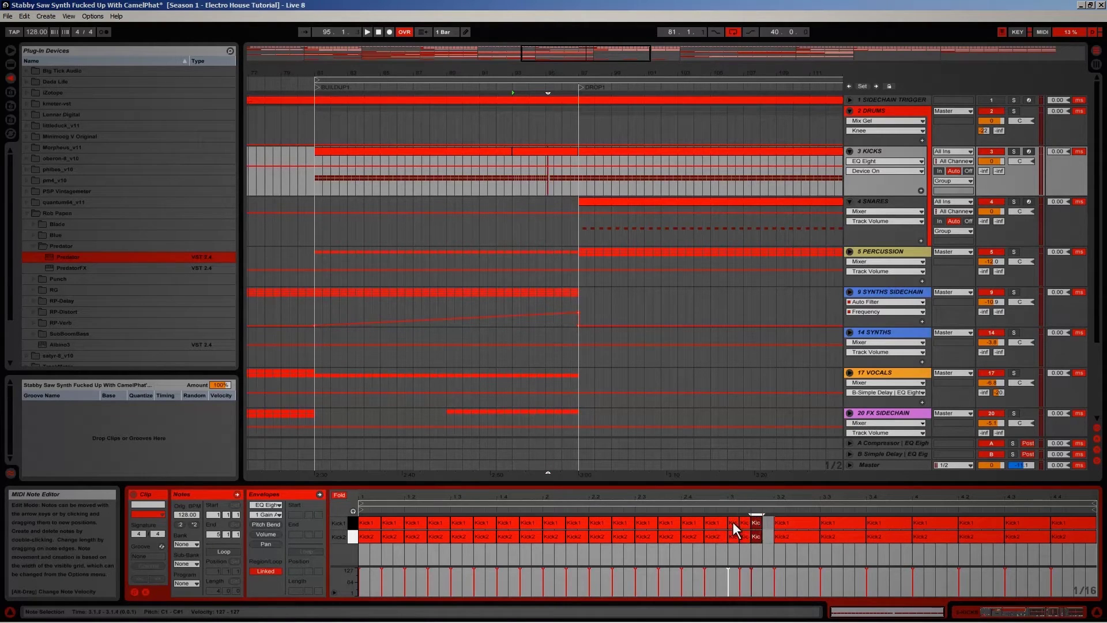
pyautogui.hotkey('ctrl', 'd')
pyautogui.hotkey('ctrl', 'd')
pyautogui.hotkey('ctrl', 'd')
pyautogui.hotkey('ctrl', 'd')
pyautogui.hotkey('ctrl', 'd')
pyautogui.hotkey('ctrl', 'd')
pyautogui.hotkey('ctrl', 'd')
pyautogui.hotkey('ctrl', 'd')
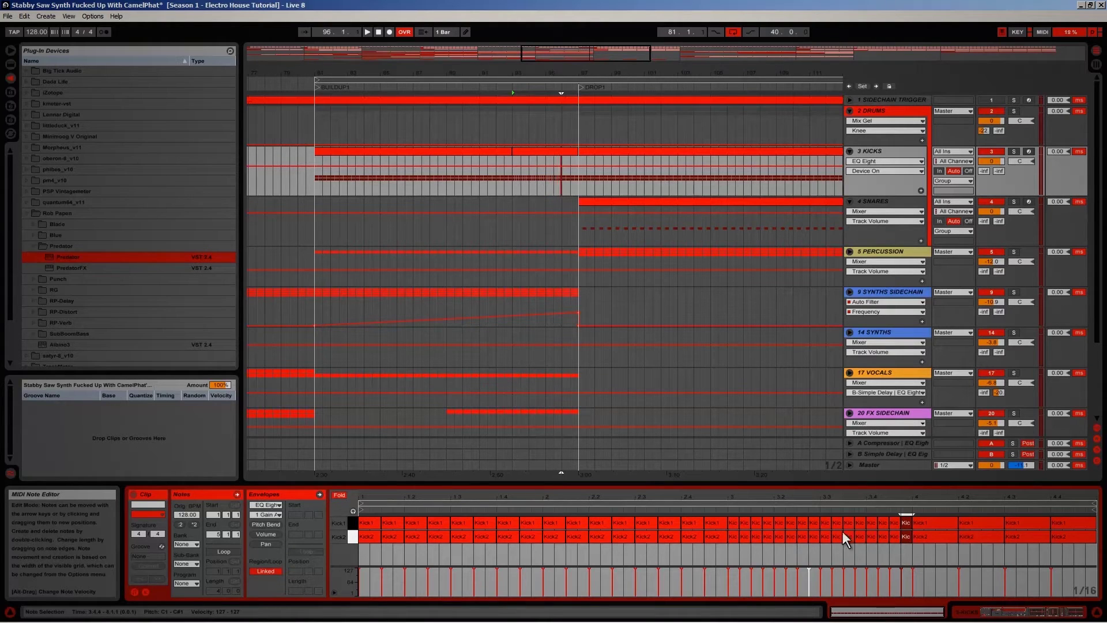
# Step: Delete the Kick1 and Kick2 notes on the last three beats of the clip's fourth bar
pyautogui.click(978, 535)
pyautogui.keyDown('shift'); pyautogui.click(1063, 529); pyautogui.keyUp('shift')
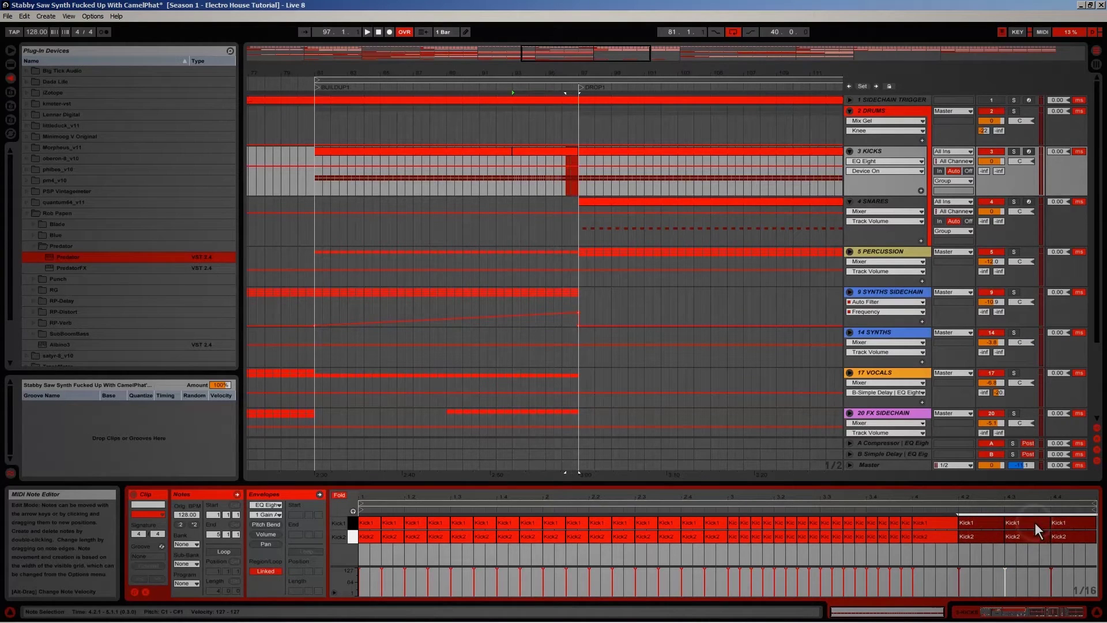
pyautogui.press('Delete')
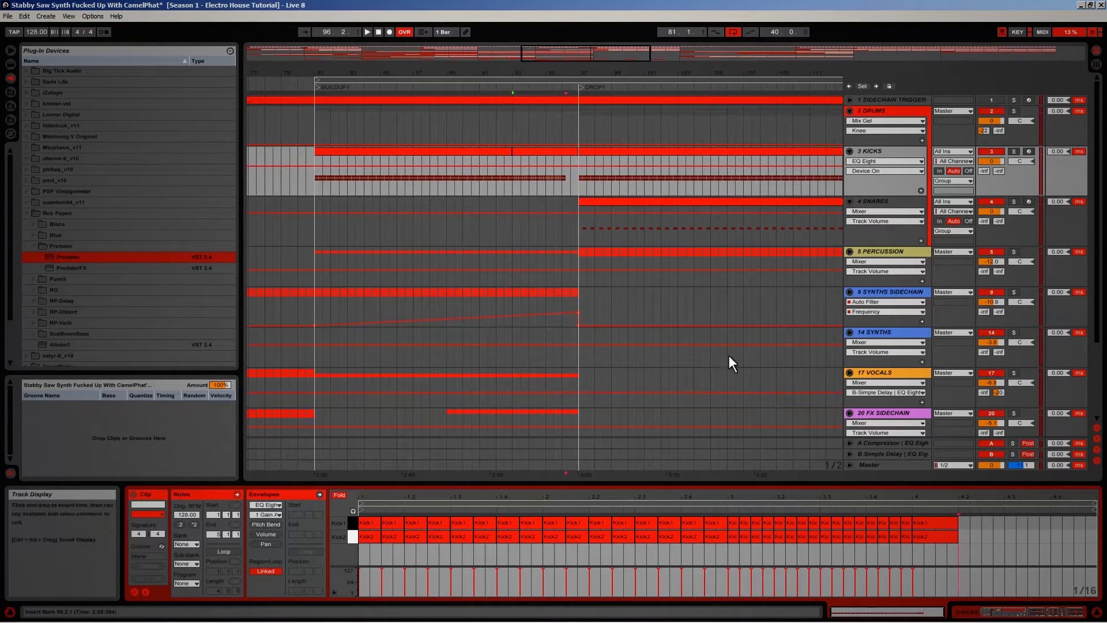
# Step: Play the last bar of BUILDUP1 from bar 96 and check the DRUMS group folded and unfolded
pyautogui.click(561, 175)
pyautogui.press('space')
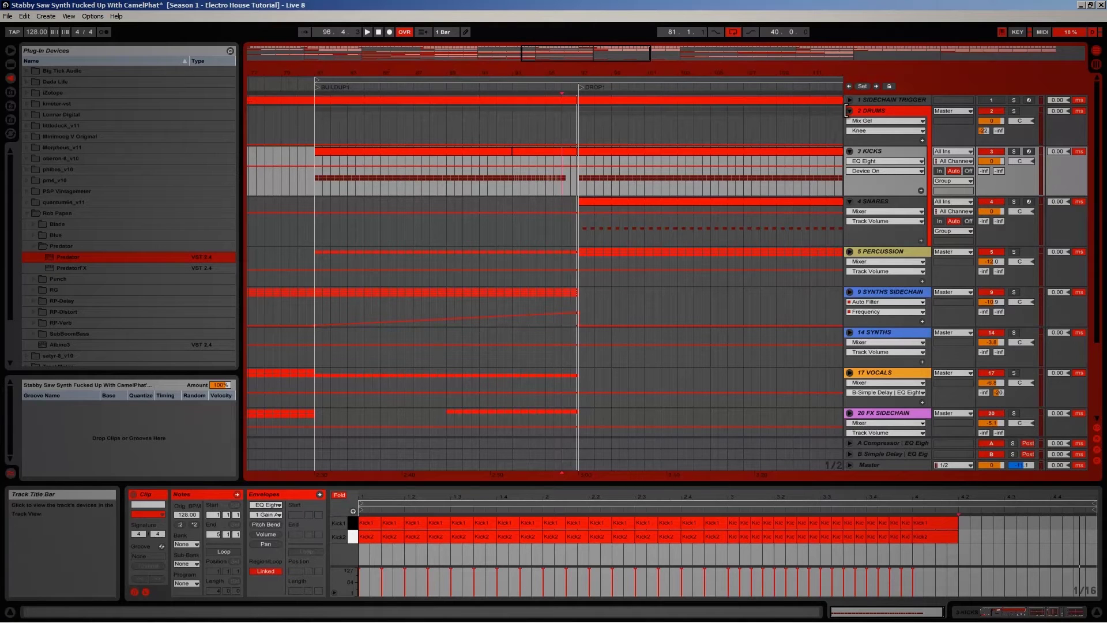
pyautogui.click(848, 110)
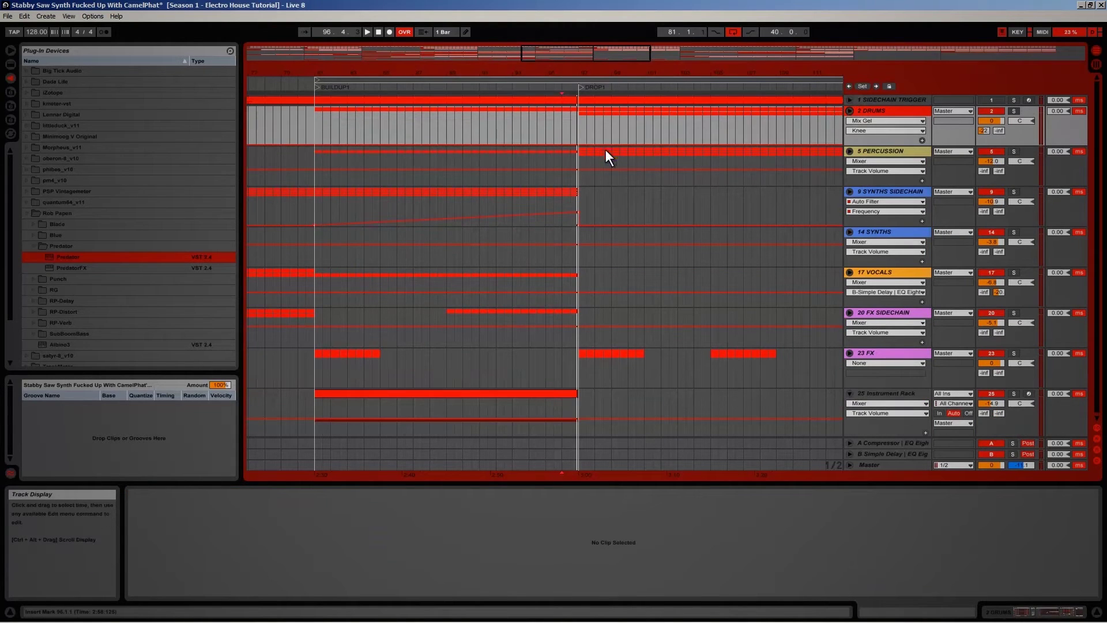
pyautogui.click(849, 111)
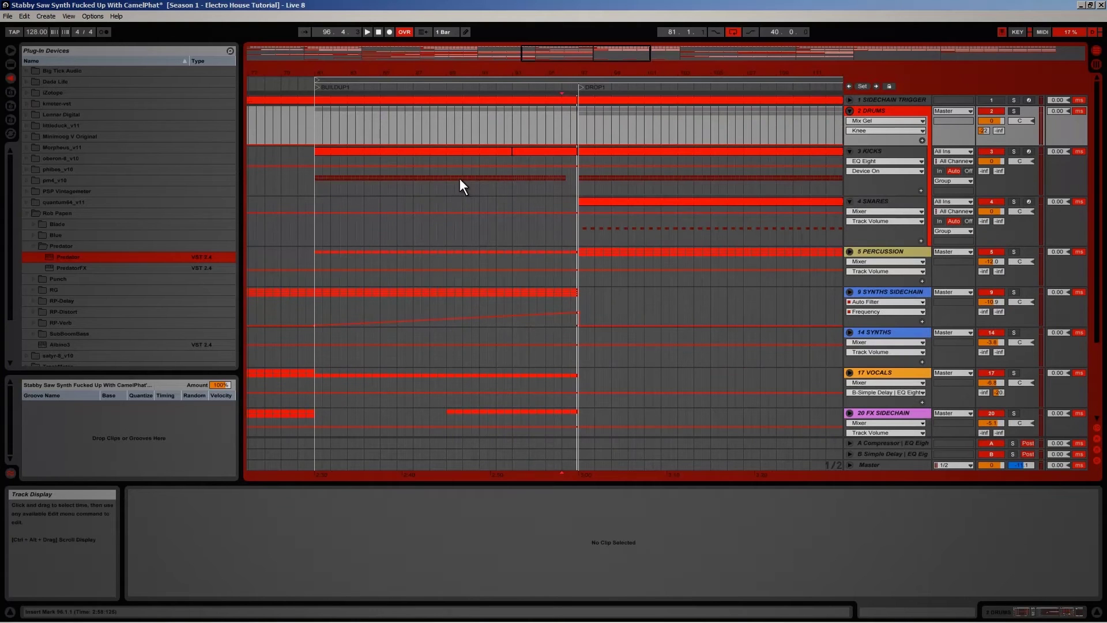
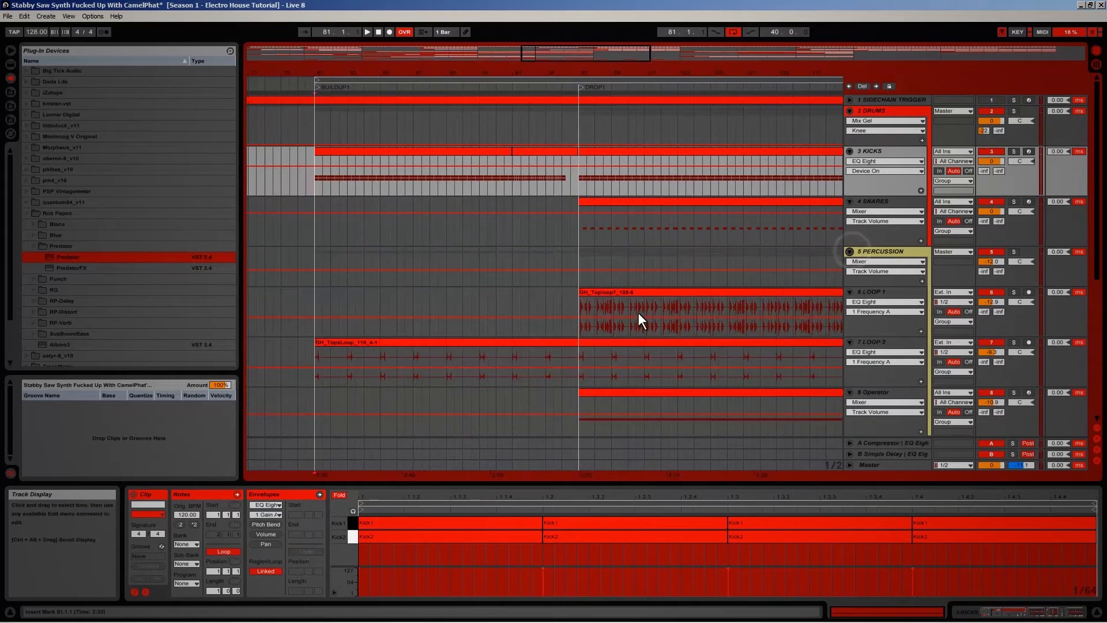
# Step: Inspect the LOOP 2 percussion clip, fold the PERCUSSION group and unfold the SYNTHS SIDECHAIN group
pyautogui.click(575, 342)
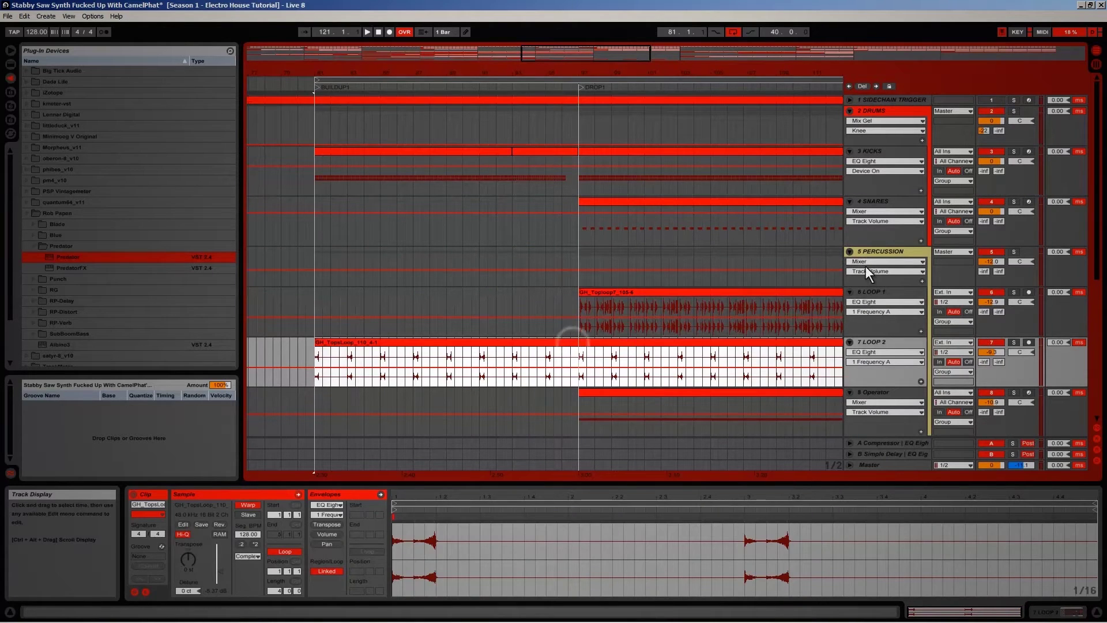
pyautogui.click(849, 252)
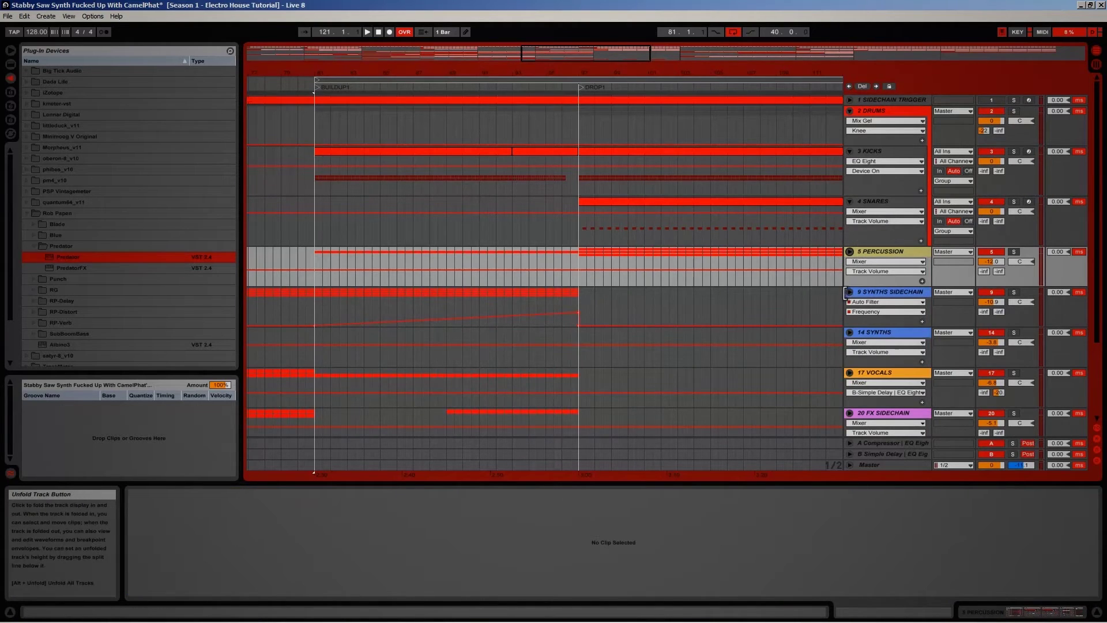
pyautogui.scroll(-1, 601, 341)
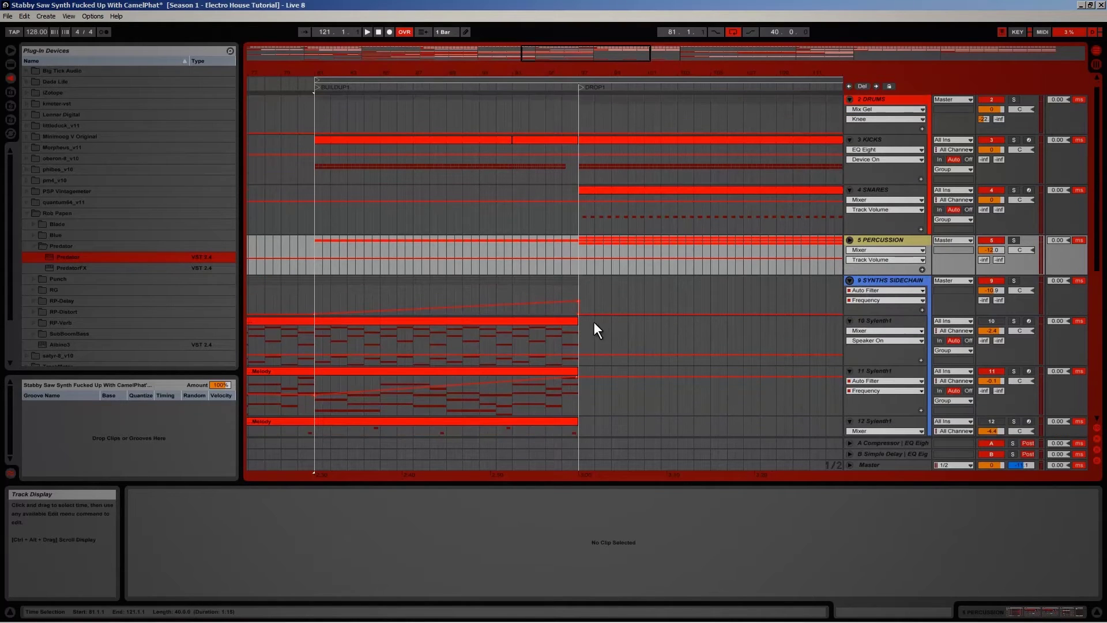
# Step: Shorten the clips on Sylenth1 tracks 10 and 11 to end at bar 96 and the track 12 clip to end at 96.3
pyautogui.moveTo(576, 309); pyautogui.dragTo(563, 310)
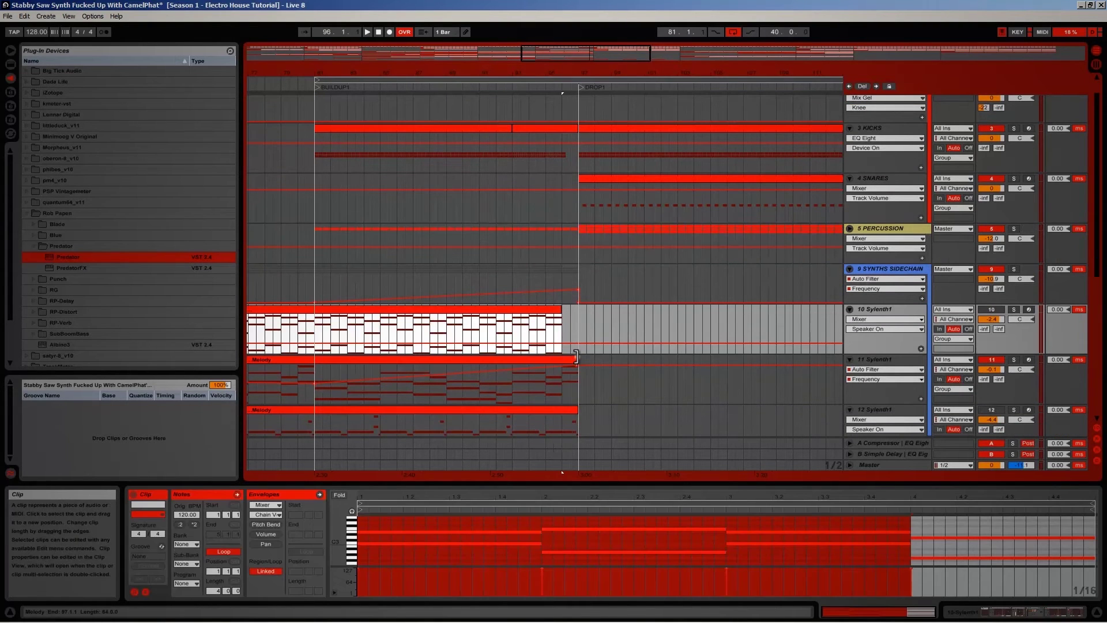
pyautogui.moveTo(576, 359); pyautogui.dragTo(564, 357)
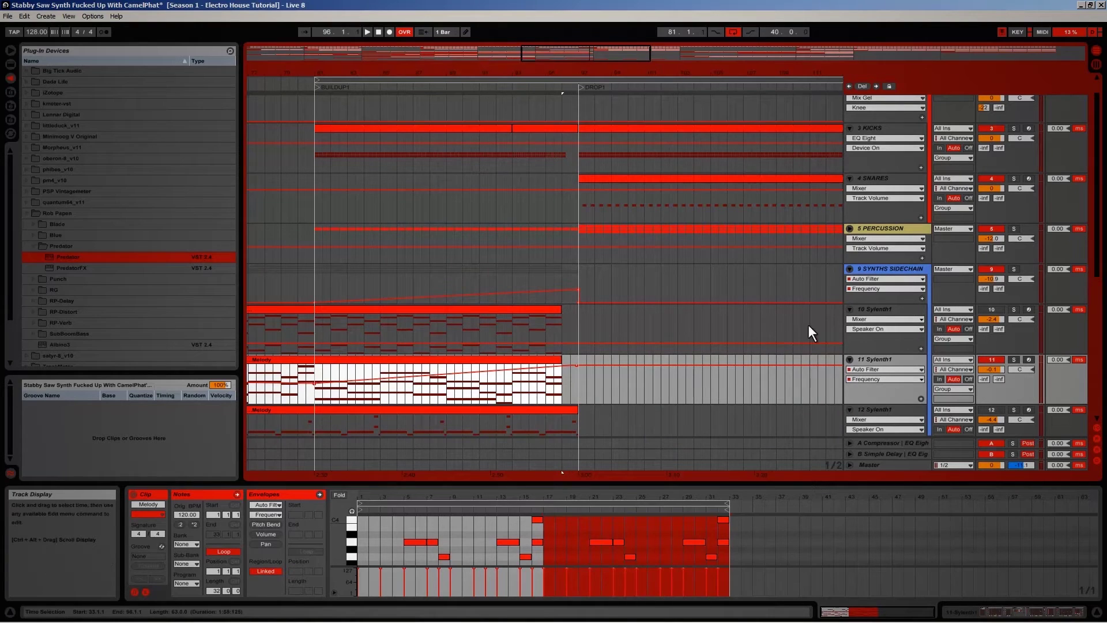
pyautogui.scroll(-1, 606, 388)
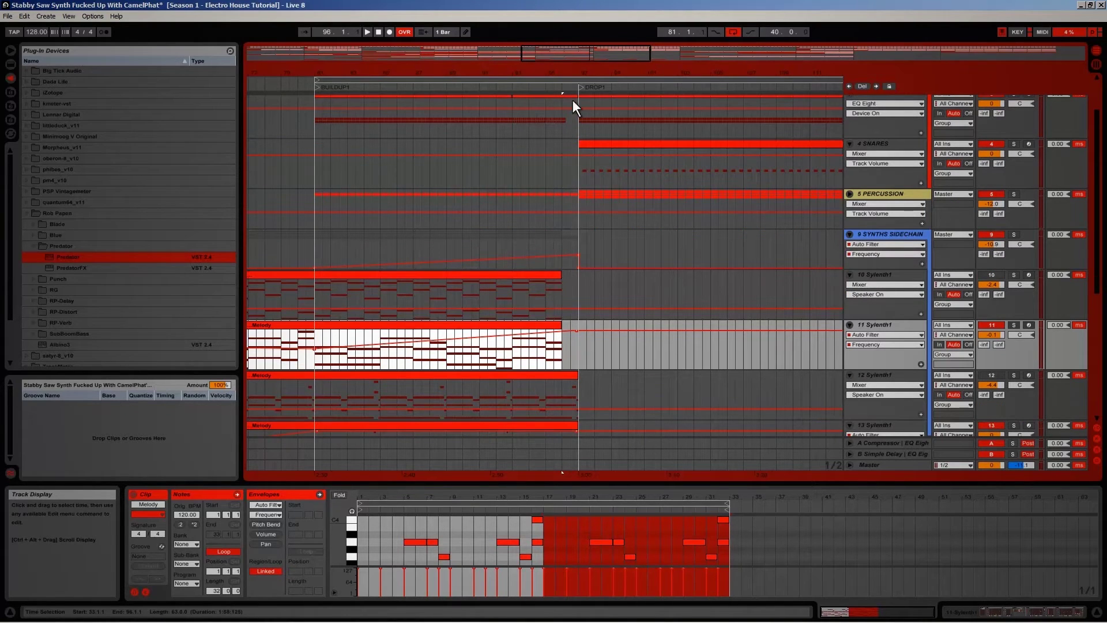
pyautogui.moveTo(575, 74); pyautogui.dragTo(650, 303)
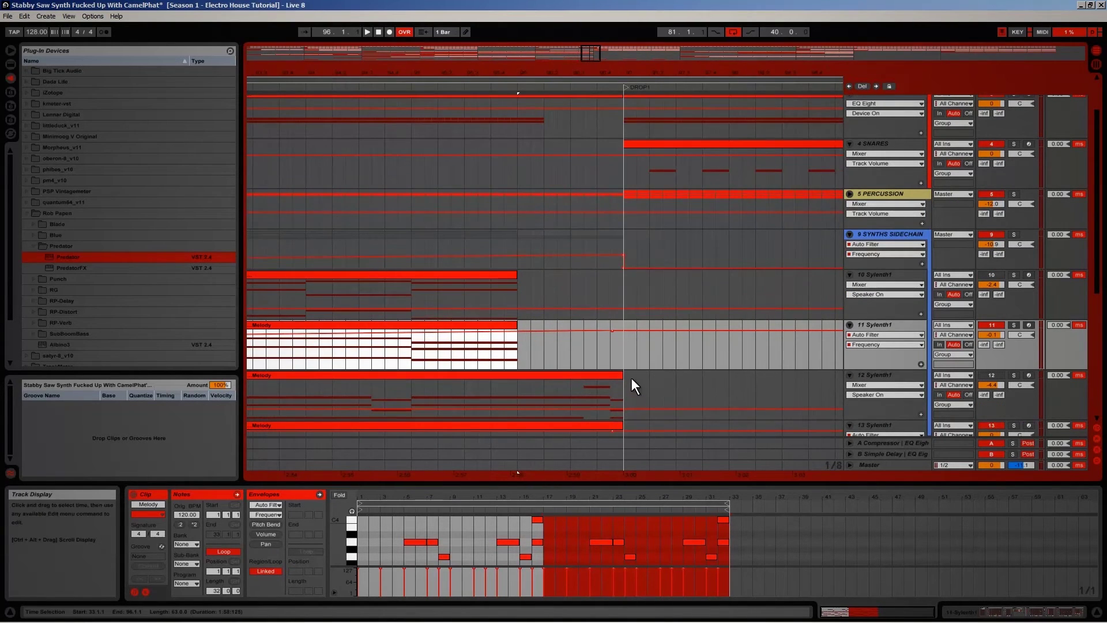
pyautogui.moveTo(622, 378); pyautogui.dragTo(598, 377)
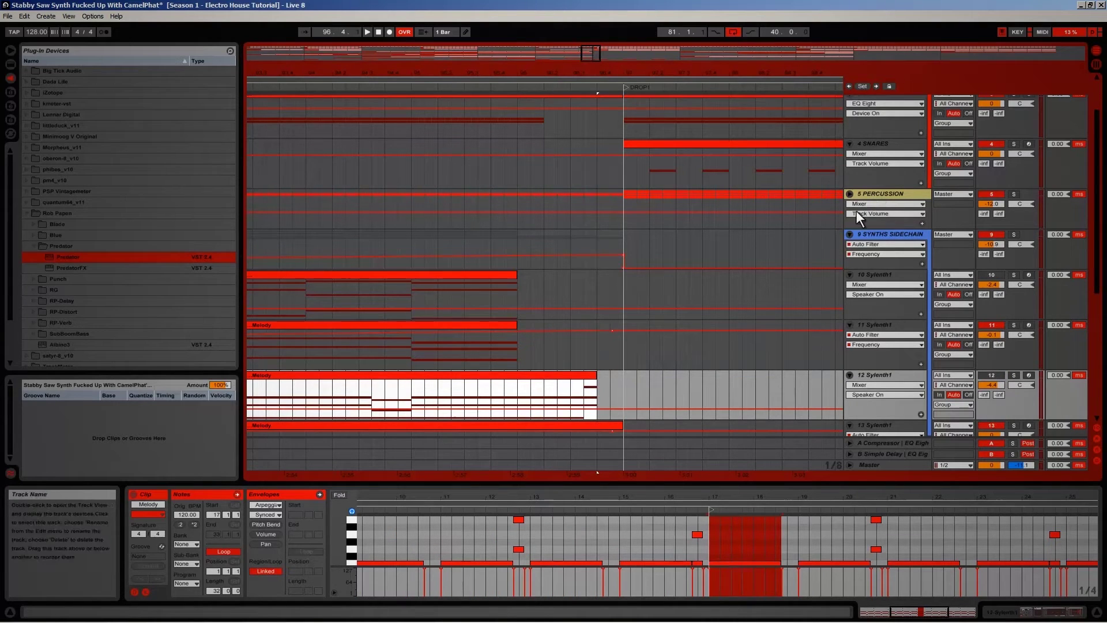
pyautogui.moveTo(593, 378); pyautogui.dragTo(571, 376)
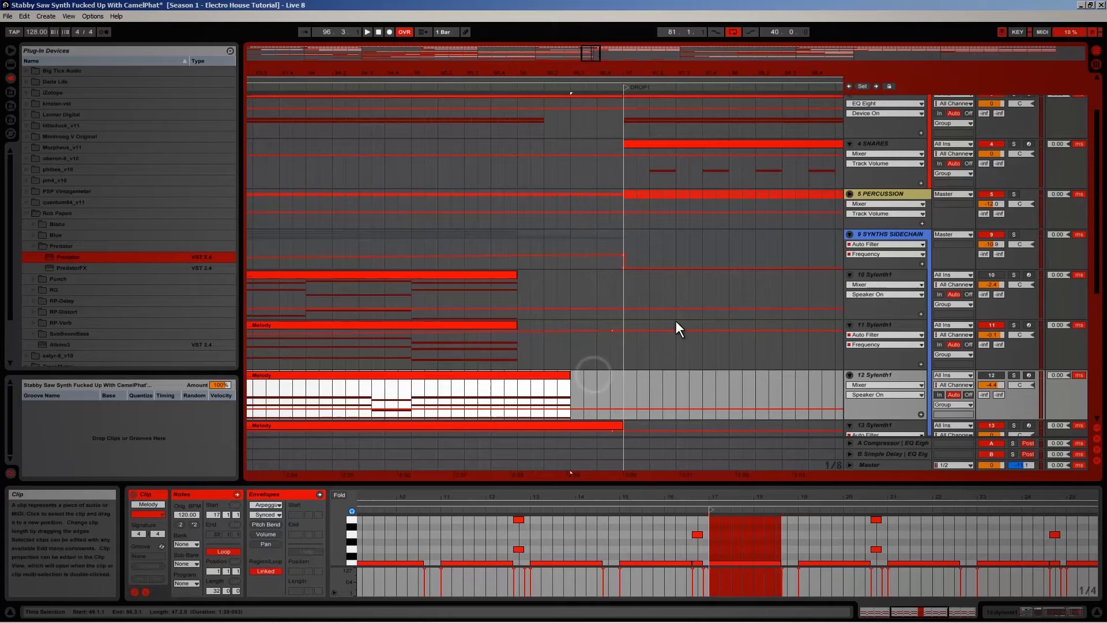
# Step: Fold the SYNTHS SIDECHAIN group and inspect the VOCALS group's clips around the start of DROP1
pyautogui.click(849, 234)
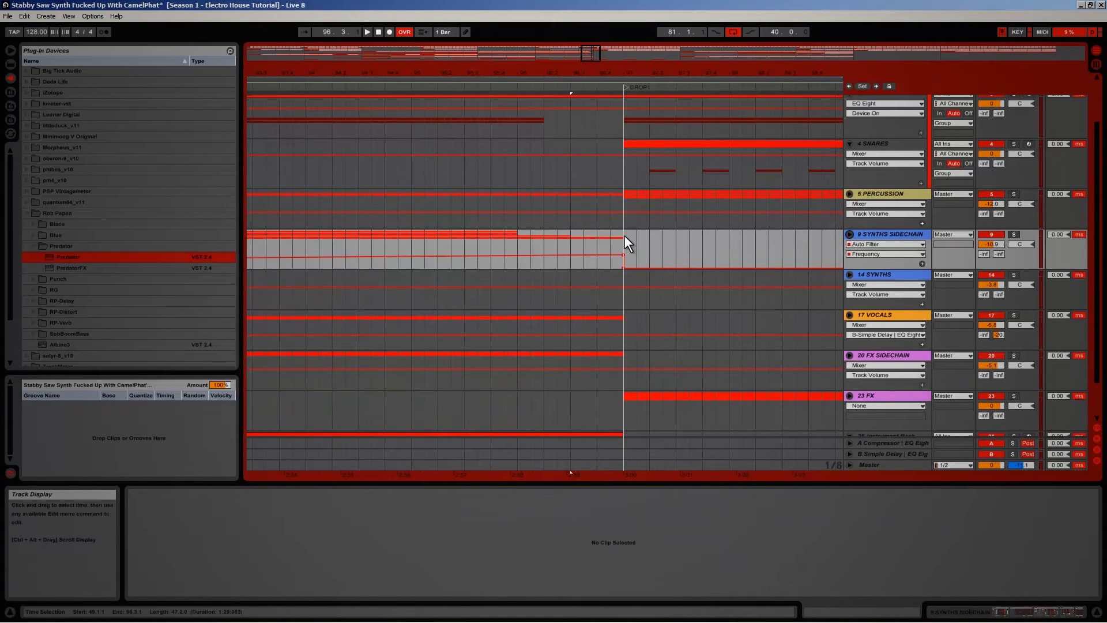
pyautogui.click(848, 315)
pyautogui.scroll(-3, 721, 352)
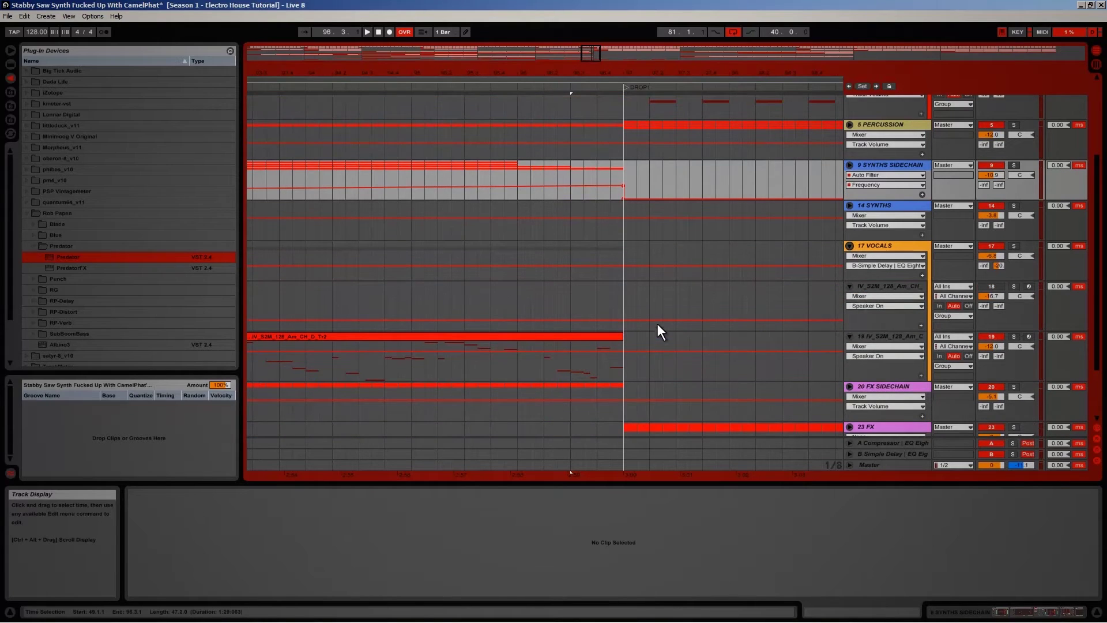
pyautogui.scroll(2, 667, 327)
pyautogui.scroll(-1, 660, 333)
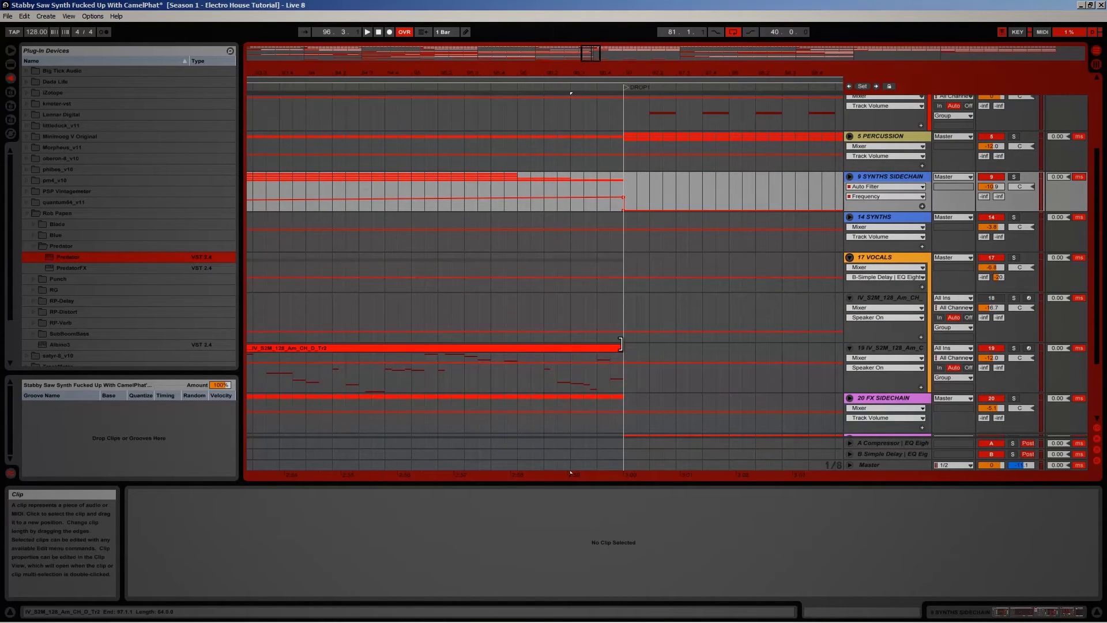
pyautogui.click(850, 257)
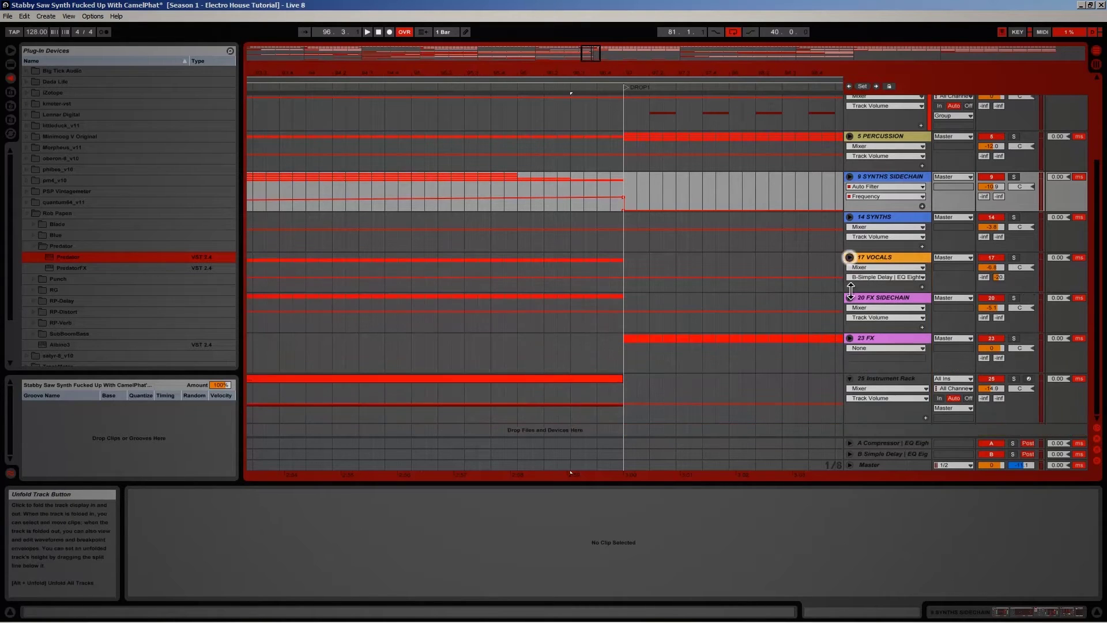
# Step: Unfold the FX SIDECHAIN group and shorten the track 21 Operator and track 25 Instrument Rack clips to end at bar 96
pyautogui.click(850, 298)
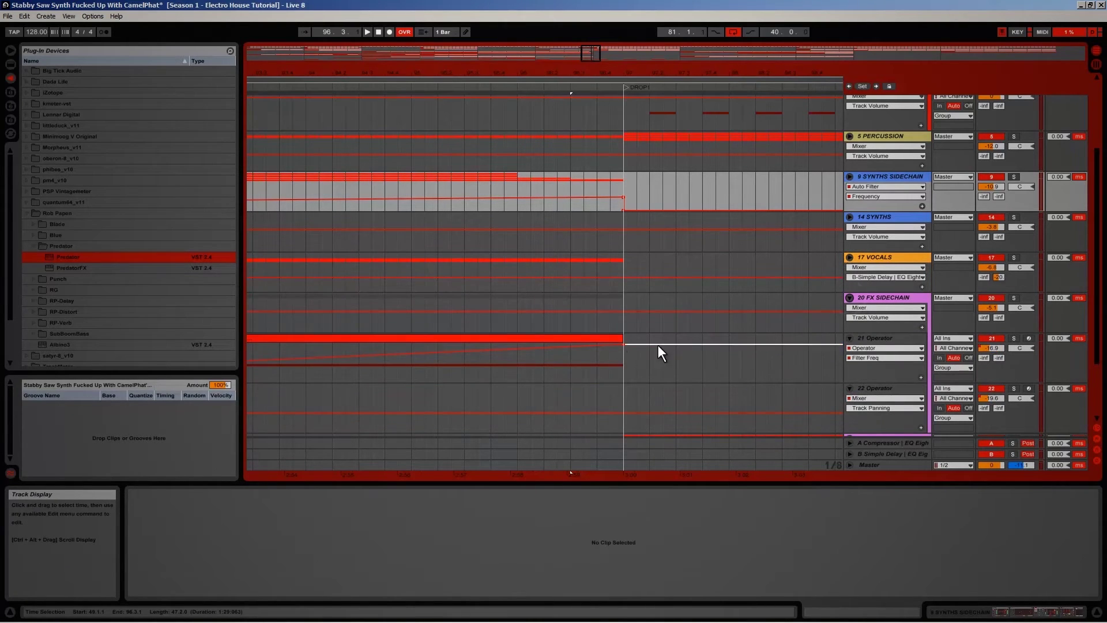
pyautogui.moveTo(626, 338); pyautogui.dragTo(517, 336)
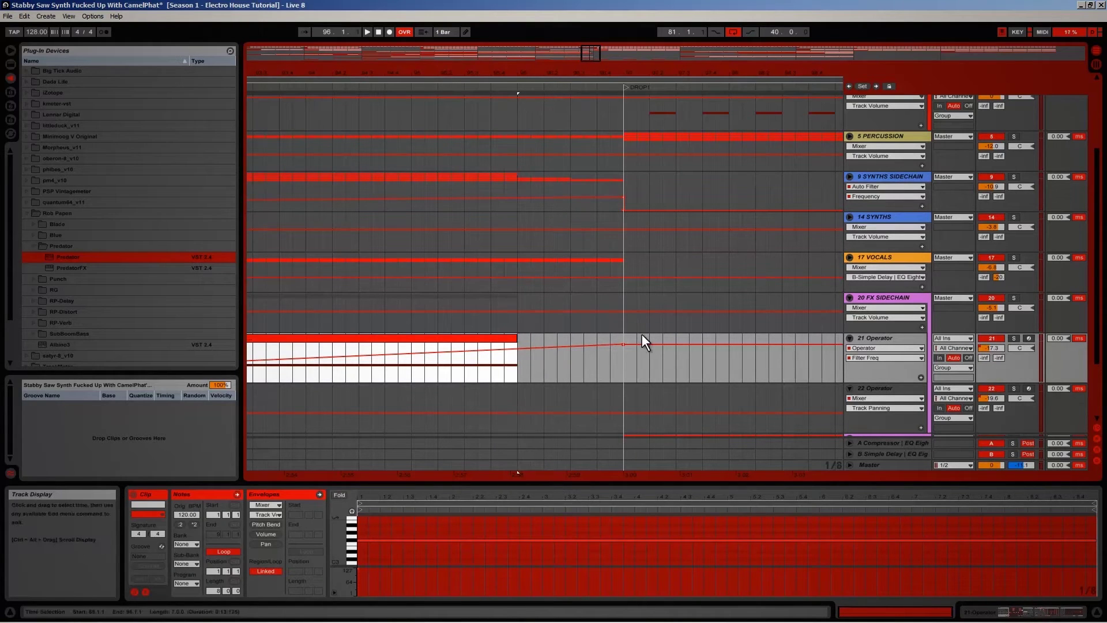
pyautogui.scroll(-3, 852, 367)
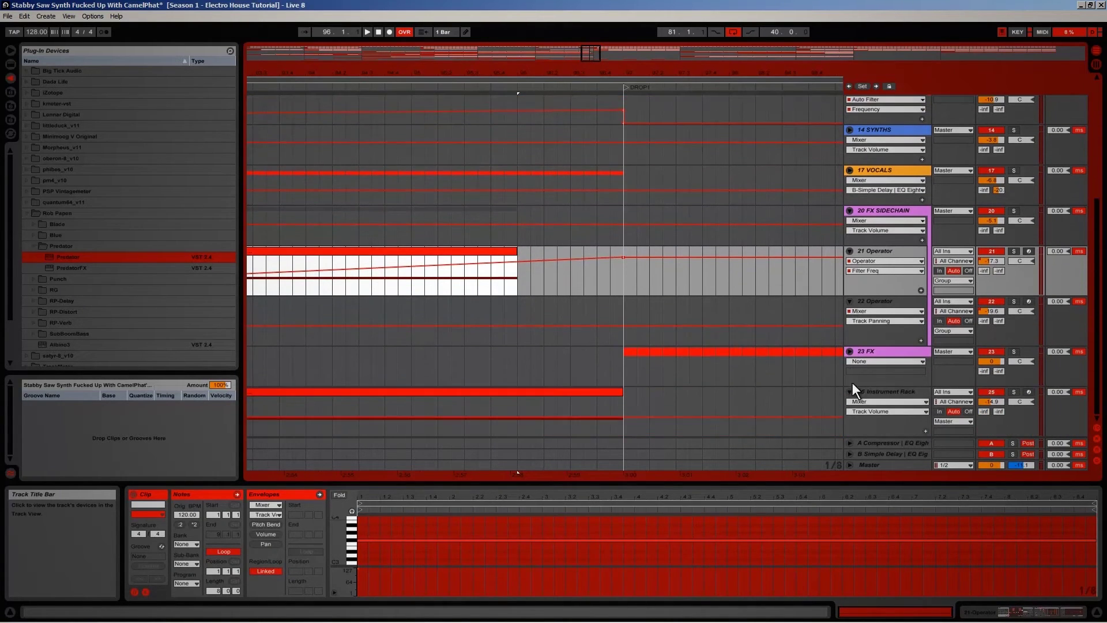
pyautogui.click(604, 390)
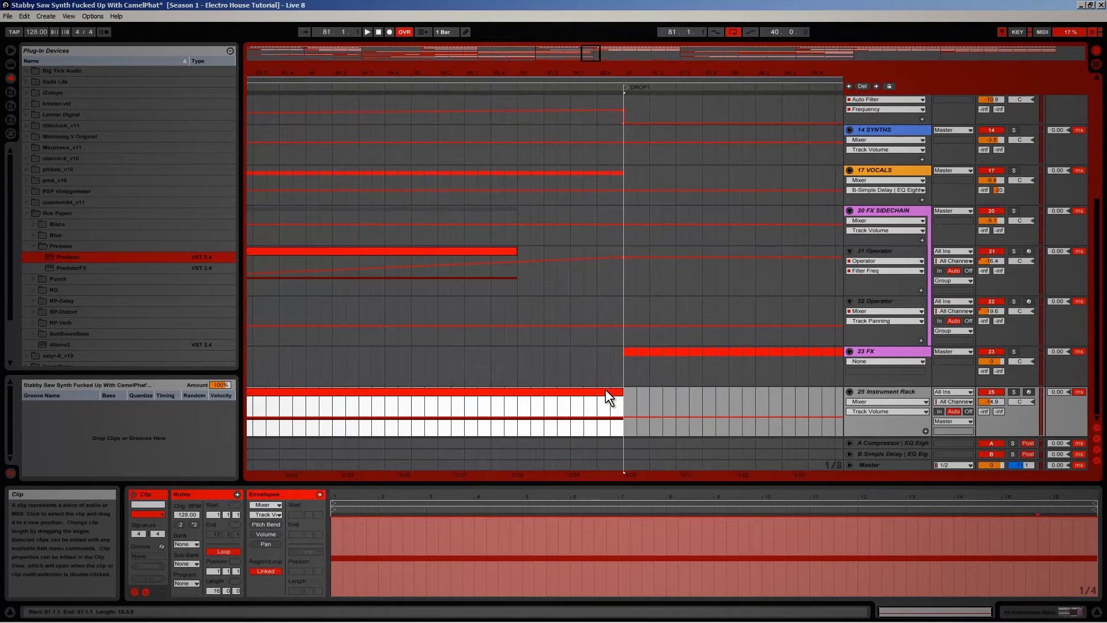
pyautogui.moveTo(622, 391); pyautogui.dragTo(567, 392)
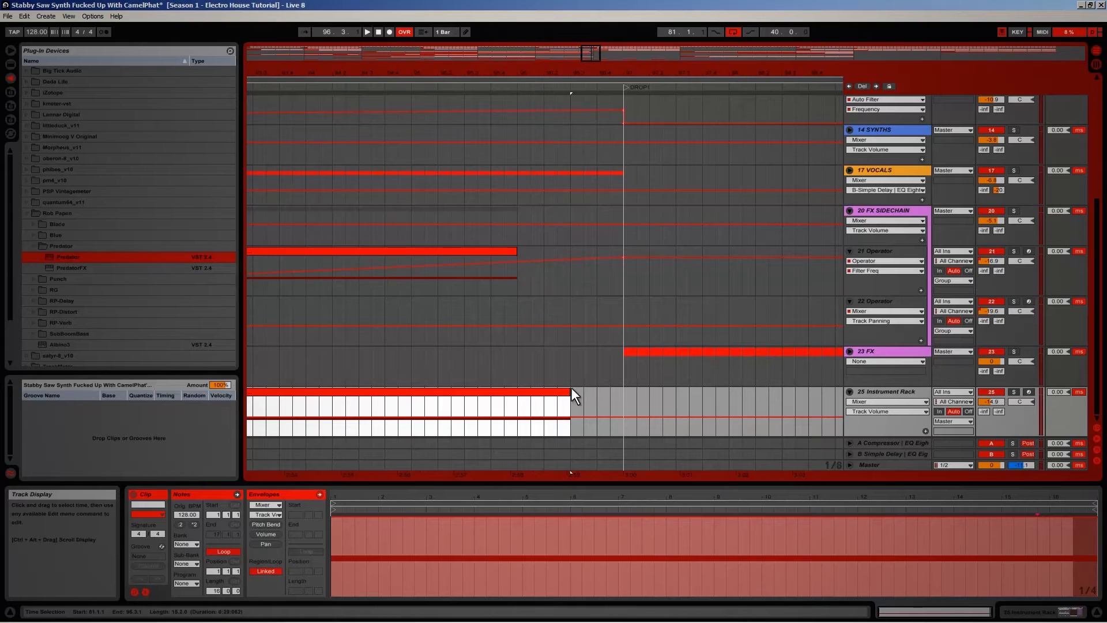
pyautogui.moveTo(570, 392); pyautogui.dragTo(517, 392)
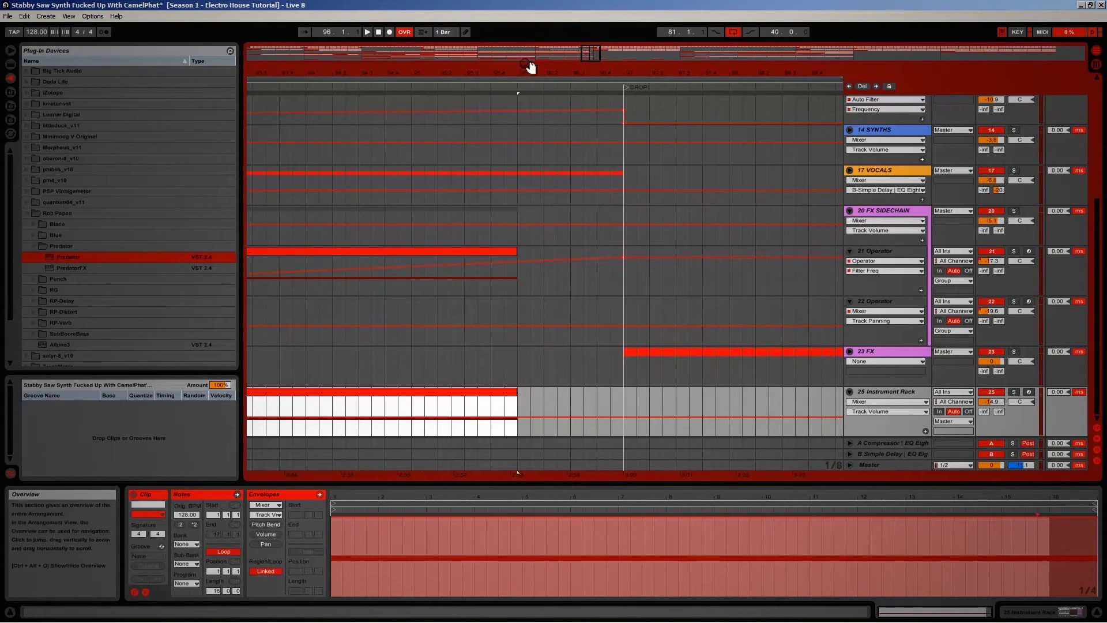
# Step: Play BUILDUP1 from bar 81 and delete the upper Filter Freq automation breakpoint at bar 89 on track 21 Operator
pyautogui.moveTo(592, 50); pyautogui.dragTo(594, 58)
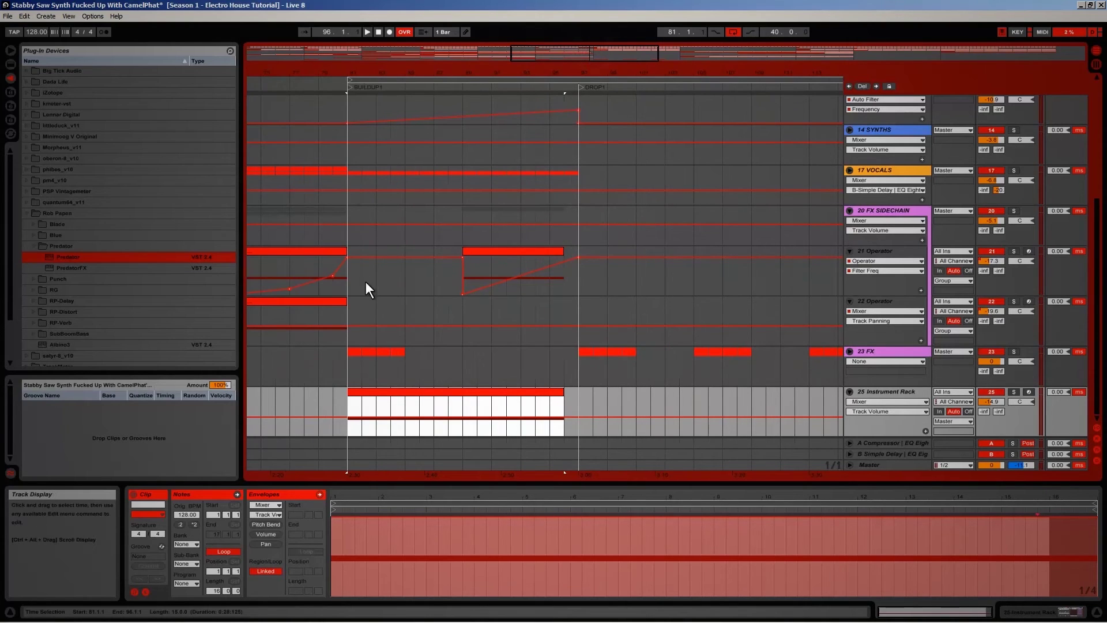
pyautogui.press('space')
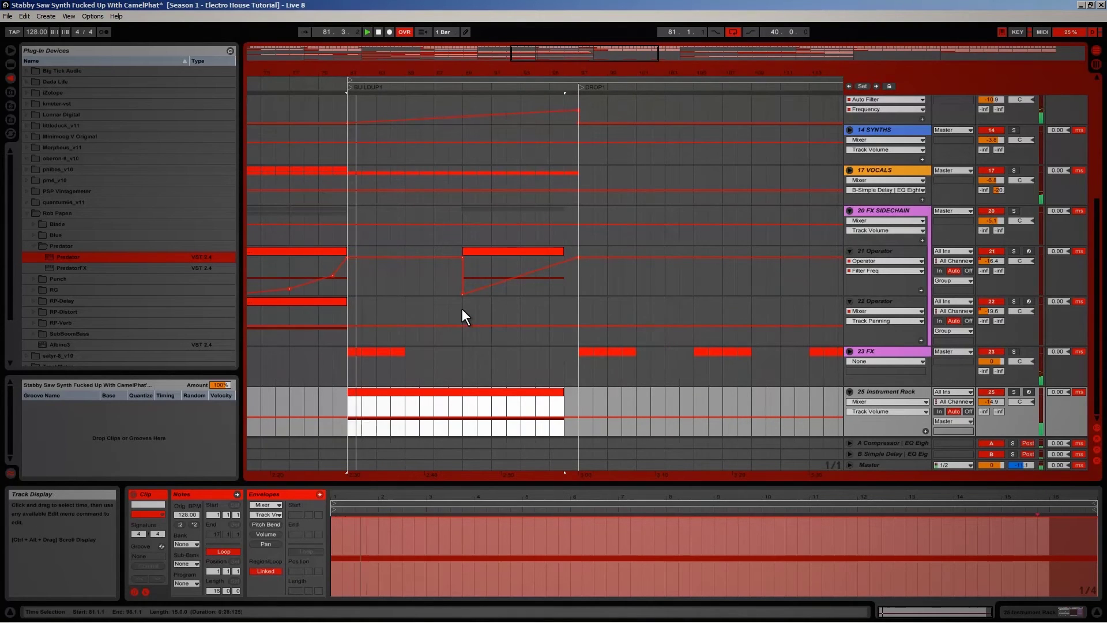
pyautogui.click(463, 258)
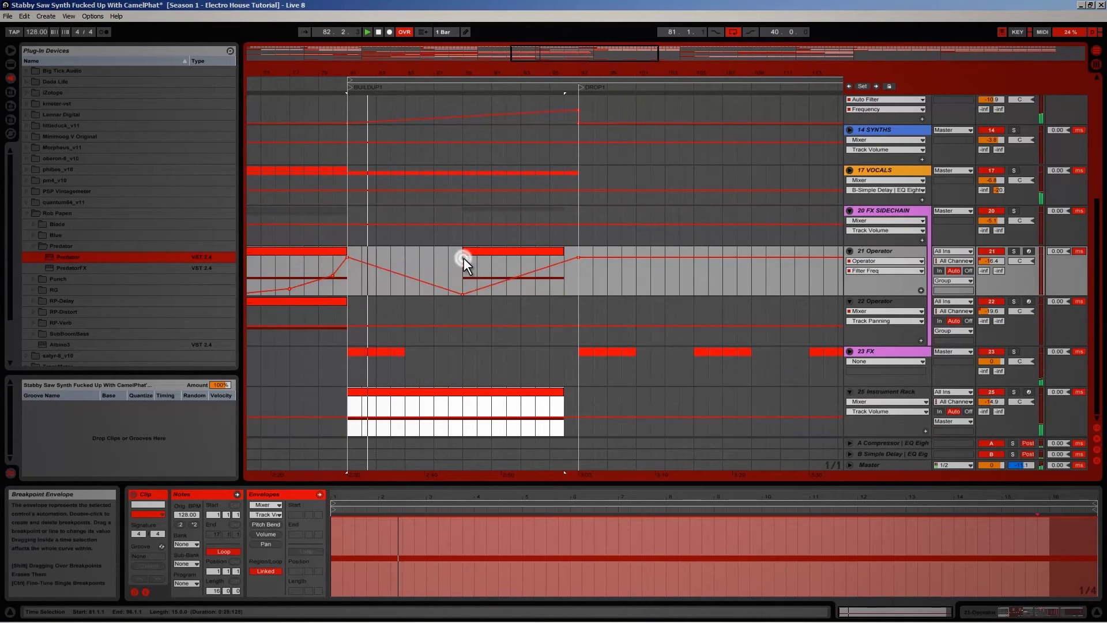
pyautogui.click(378, 296)
pyautogui.click(354, 288)
pyautogui.click(351, 282)
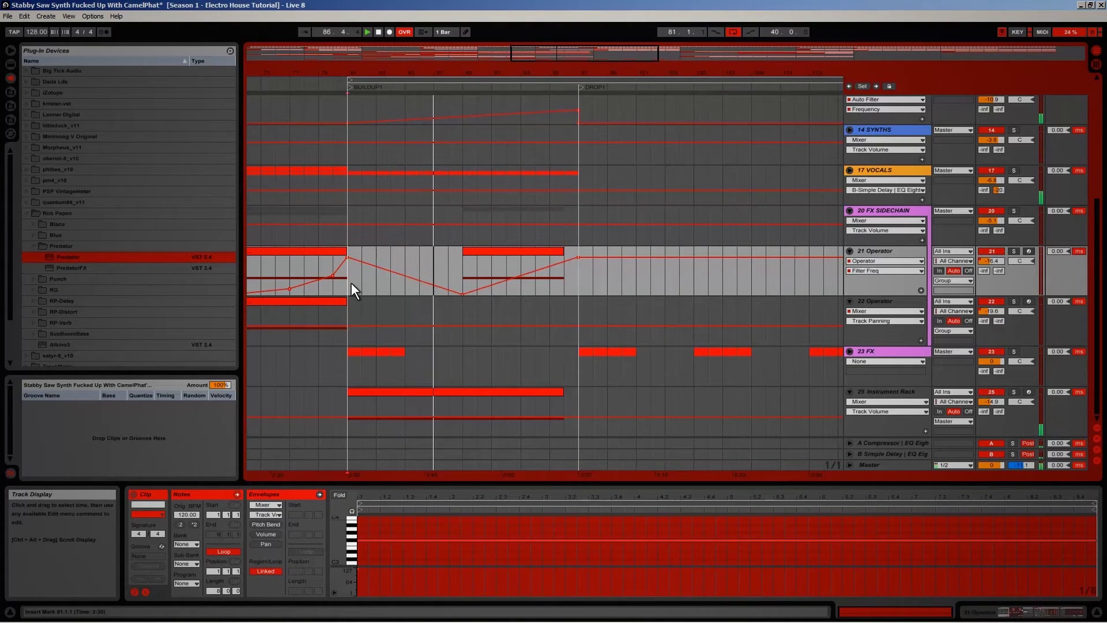
# Step: Unfold the SYNTHS SIDECHAIN group and shorten the Melody clip on track 12 Sylenth1 to end at bar 96
pyautogui.scroll(5, 352, 283)
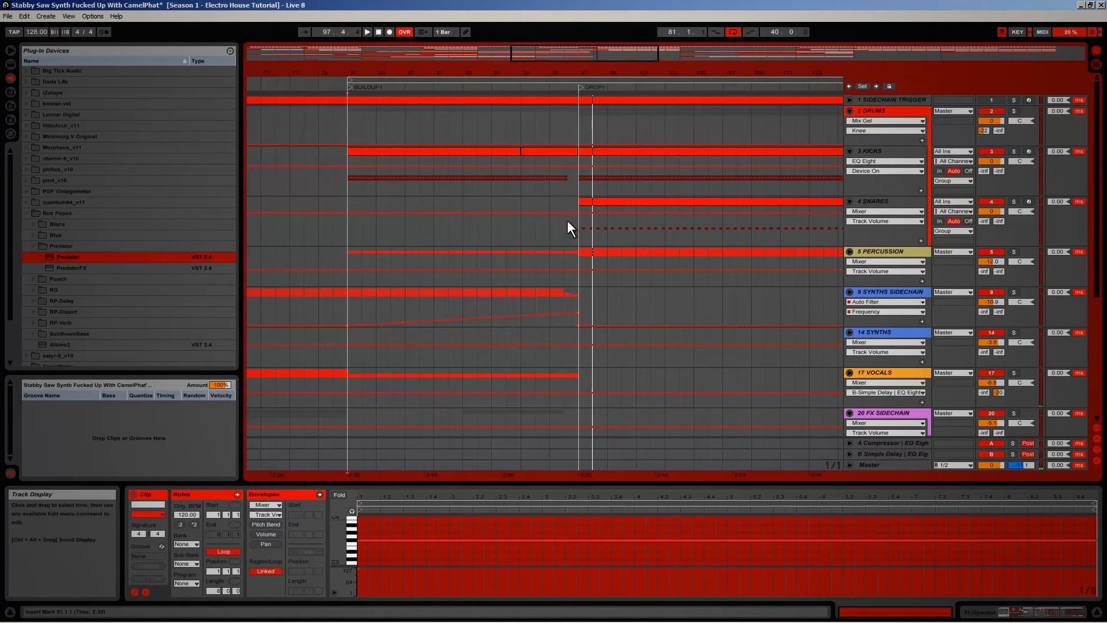
pyautogui.scroll(-2, 577, 233)
pyautogui.click(849, 234)
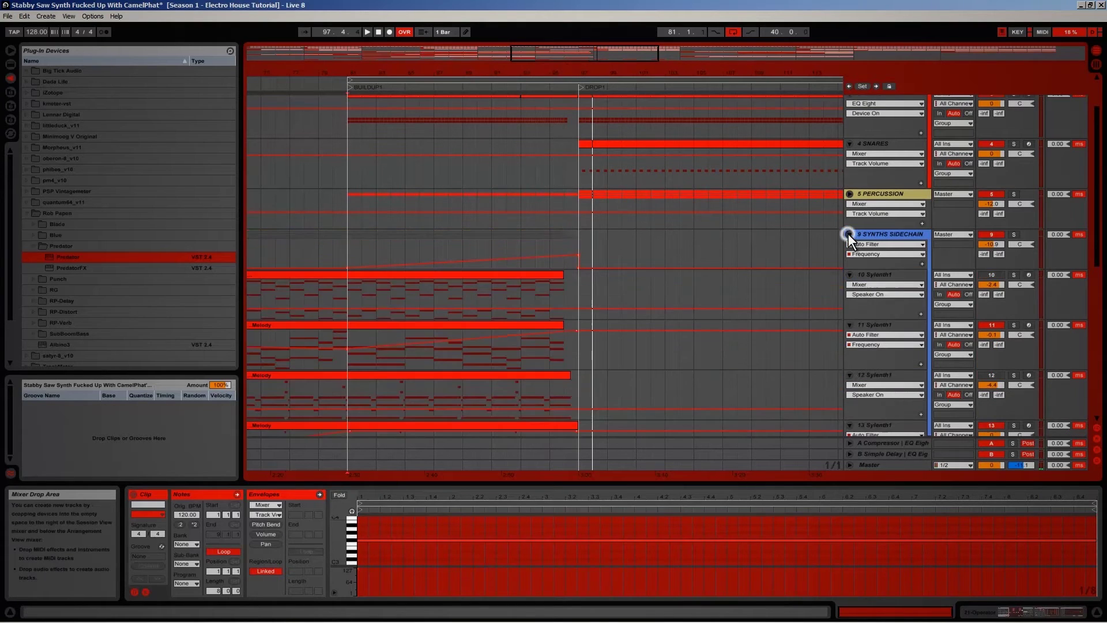
pyautogui.scroll(-2, 587, 294)
pyautogui.scroll(-2, 588, 294)
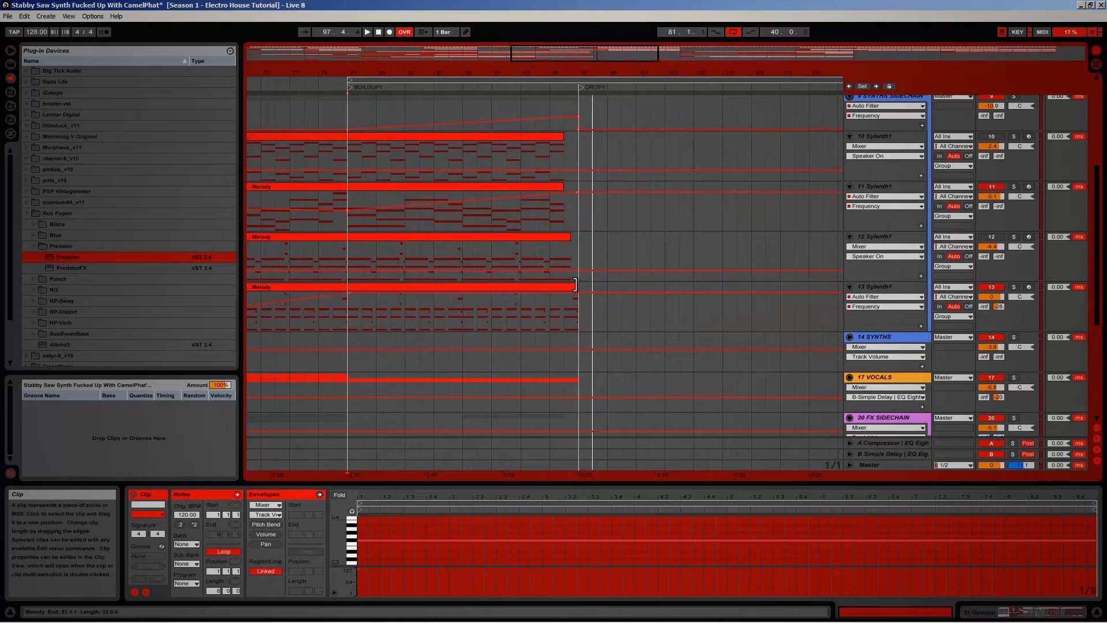
pyautogui.click(575, 285)
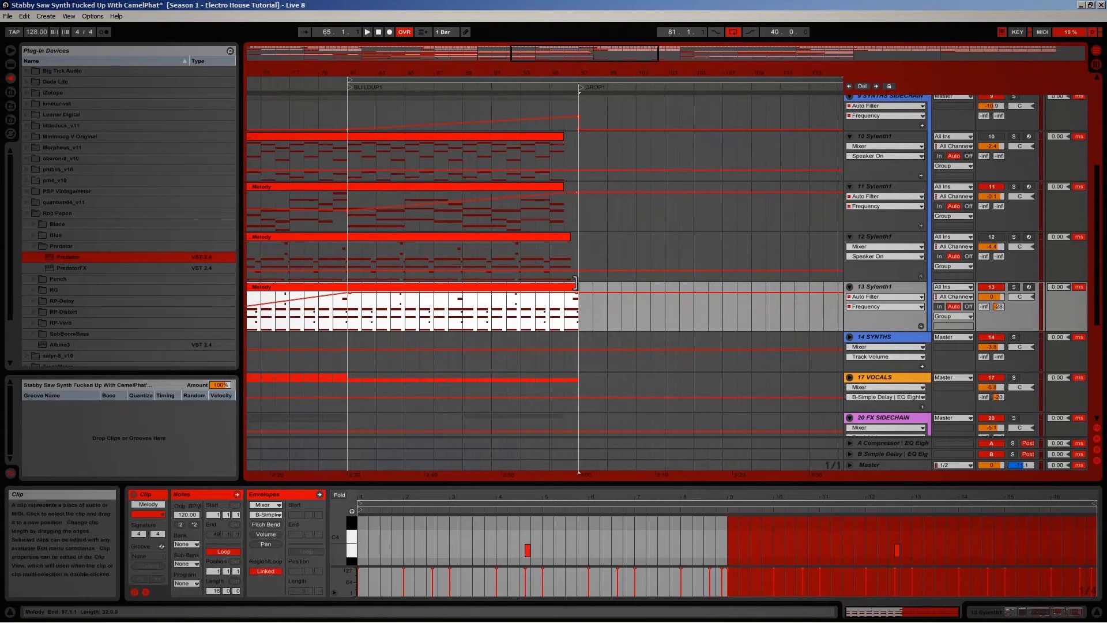
pyautogui.moveTo(574, 70); pyautogui.dragTo(586, 245)
pyautogui.click(567, 235)
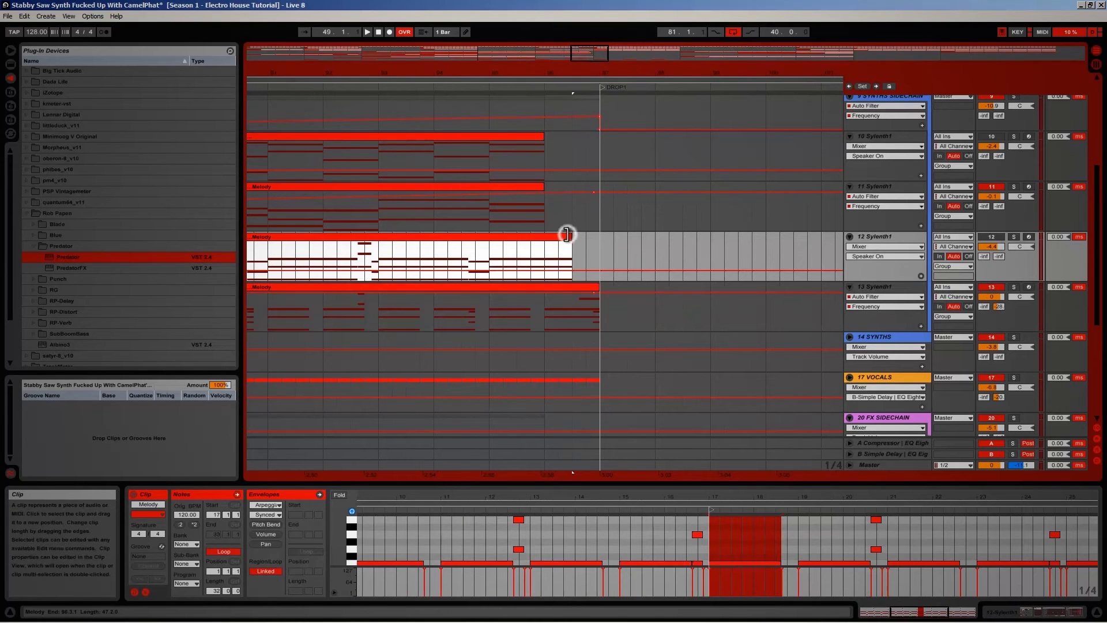
pyautogui.moveTo(566, 233); pyautogui.dragTo(545, 235)
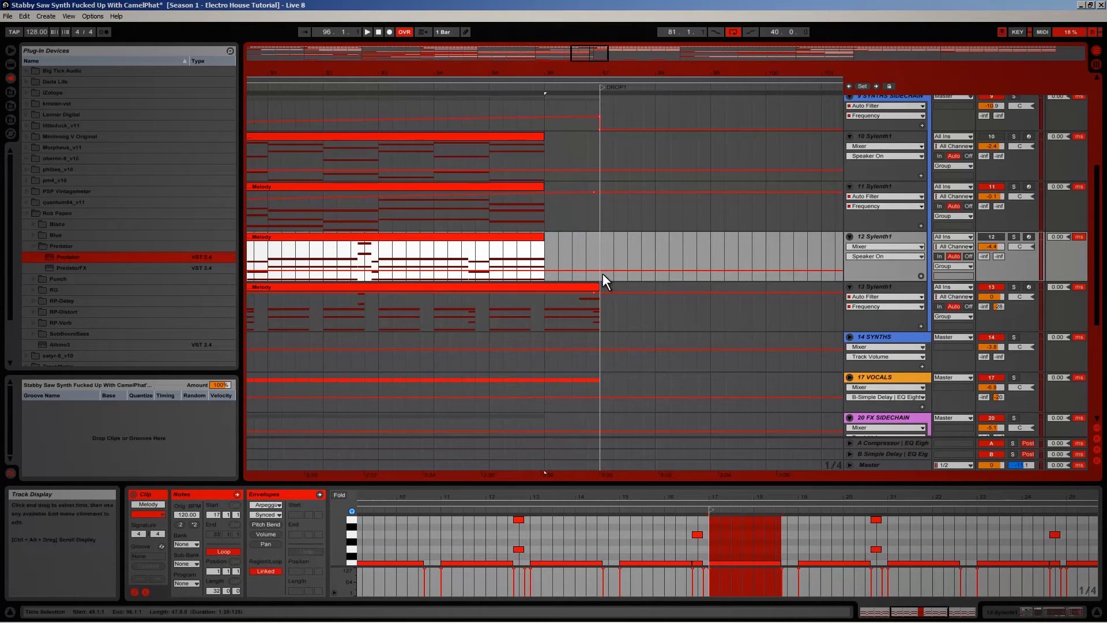
# Step: Shorten the Melody clip on track 13 Sylenth1 to end at bar 96 and play the transition from bar 95
pyautogui.scroll(-1, 601, 288)
pyautogui.scroll(3, 601, 288)
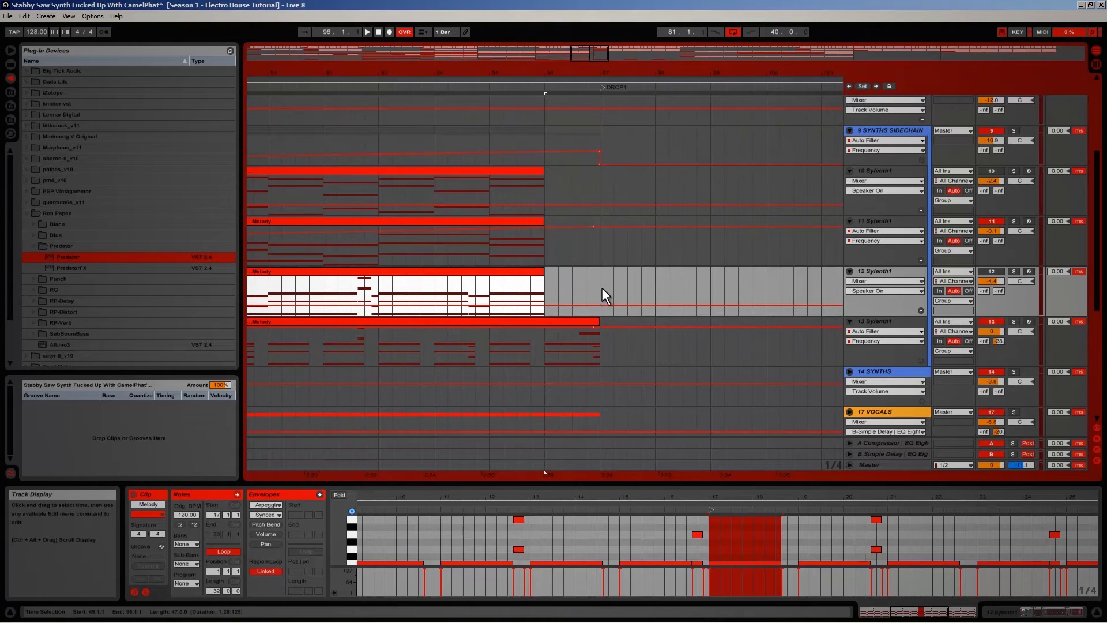
pyautogui.moveTo(595, 321); pyautogui.dragTo(524, 327)
pyautogui.click(488, 347)
pyautogui.press('space')
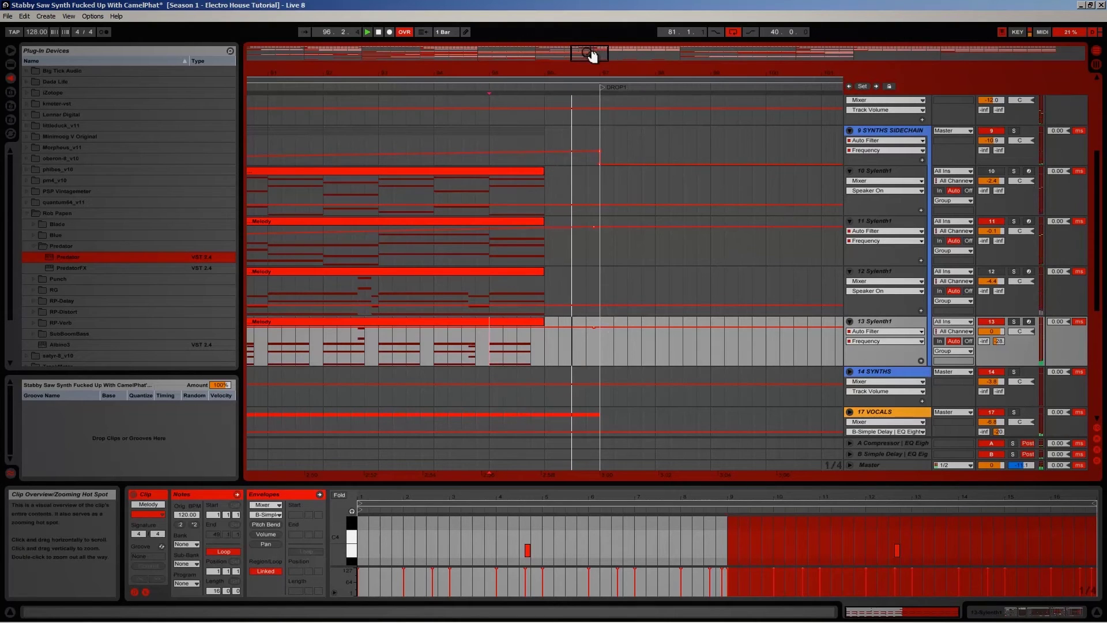
# Step: Move the Instrument Rack track with the Predator synth into the SYNTHS SIDECHAIN group, directly below track 13 Sylenth1
pyautogui.moveTo(592, 55); pyautogui.dragTo(593, 50)
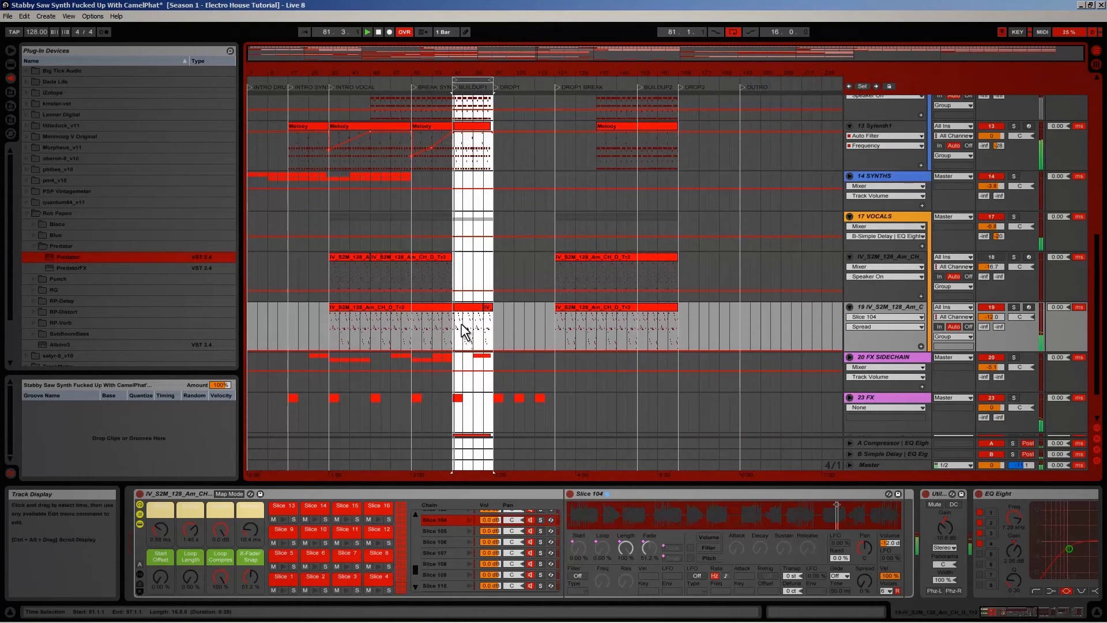
pyautogui.scroll(-2, 895, 403)
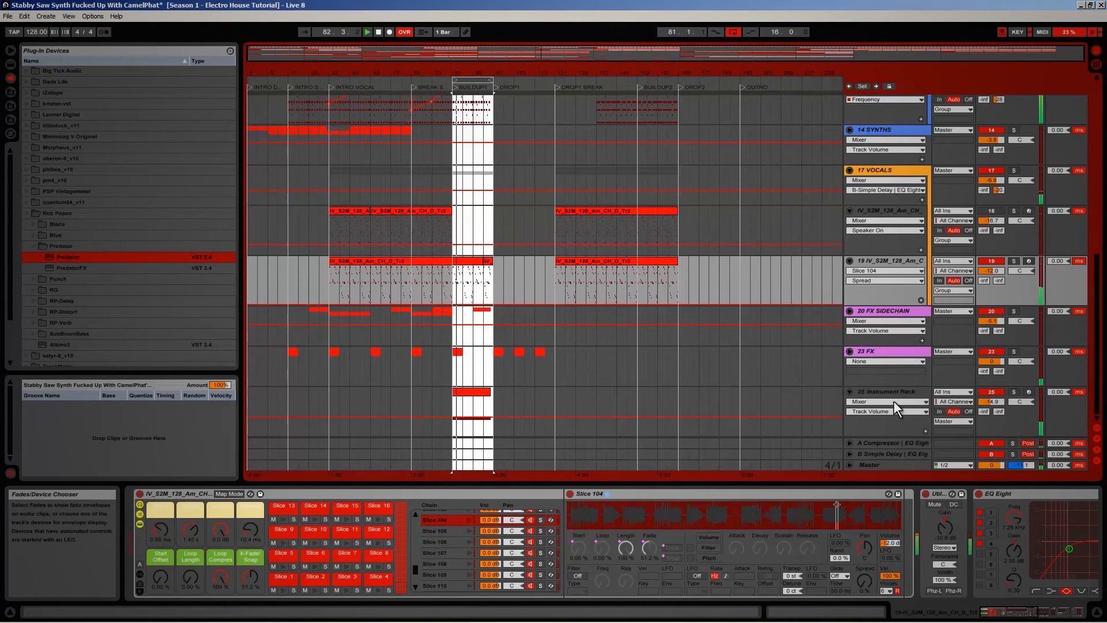
pyautogui.click(891, 393)
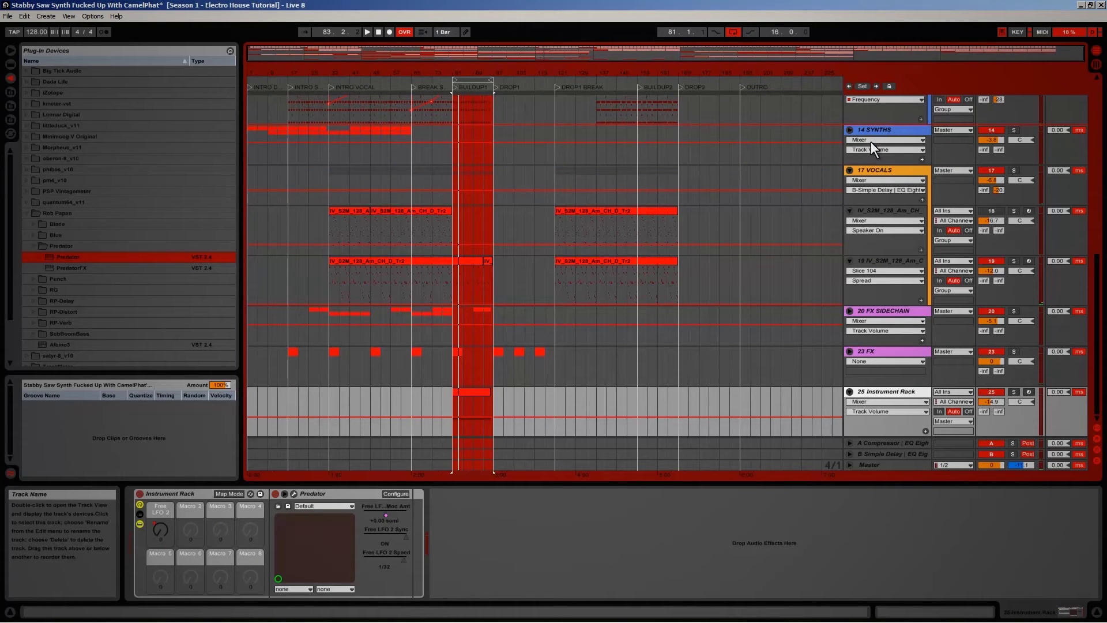
pyautogui.moveTo(870, 140); pyautogui.dragTo(871, 141)
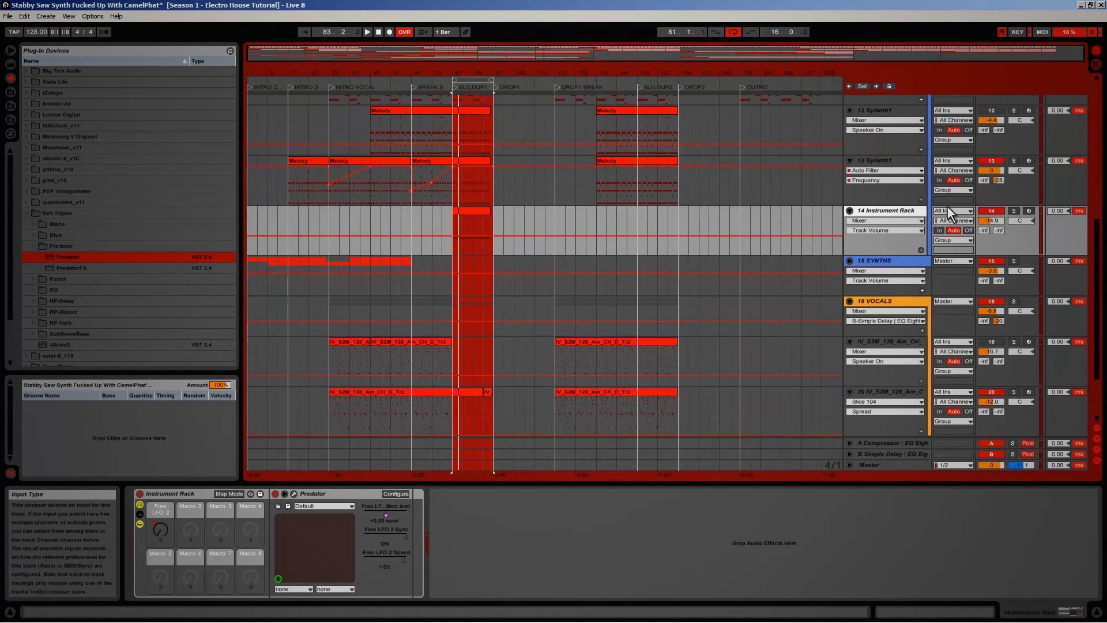
# Step: Play BUILDUP1 from bar 81 and delay the rise of the SYNTHS SIDECHAIN Auto Filter Frequency automation with added breakpoints, including 26.0 Hz at bar 89
pyautogui.click(453, 225)
pyautogui.press('space')
pyautogui.scroll(2, 586, 227)
pyautogui.scroll(4, 586, 228)
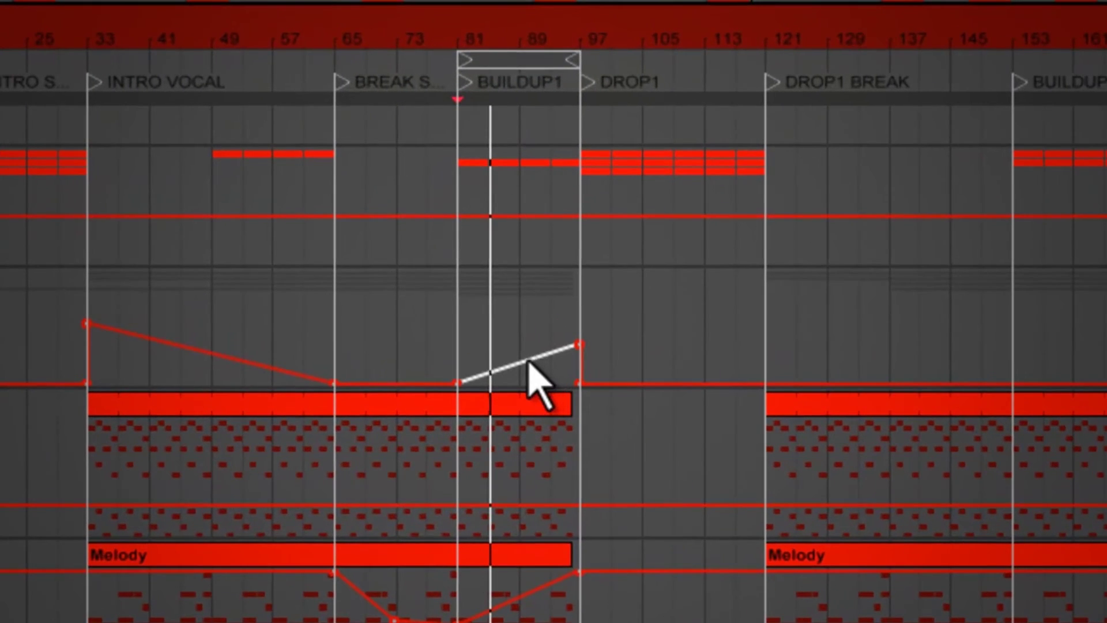
pyautogui.click(477, 179)
pyautogui.moveTo(526, 362); pyautogui.dragTo(518, 382)
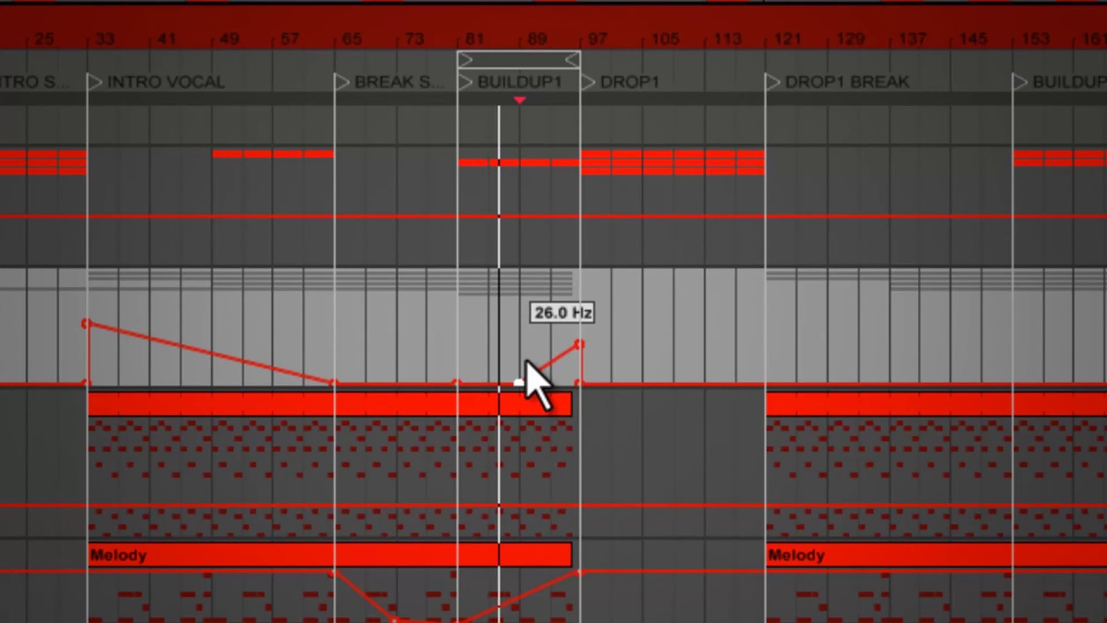
pyautogui.moveTo(546, 362); pyautogui.dragTo(570, 368)
pyautogui.click(568, 368)
pyautogui.click(550, 374)
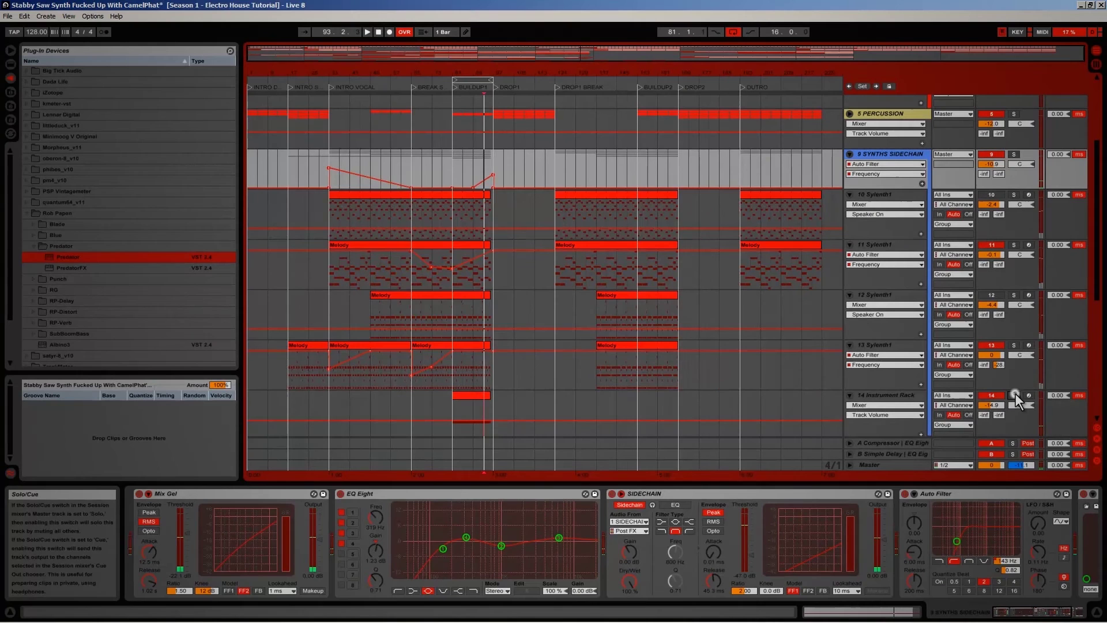
# Step: Turn off solo on track 14 Instrument Rack and extend the loop back to start at bar 65
pyautogui.click(1014, 394)
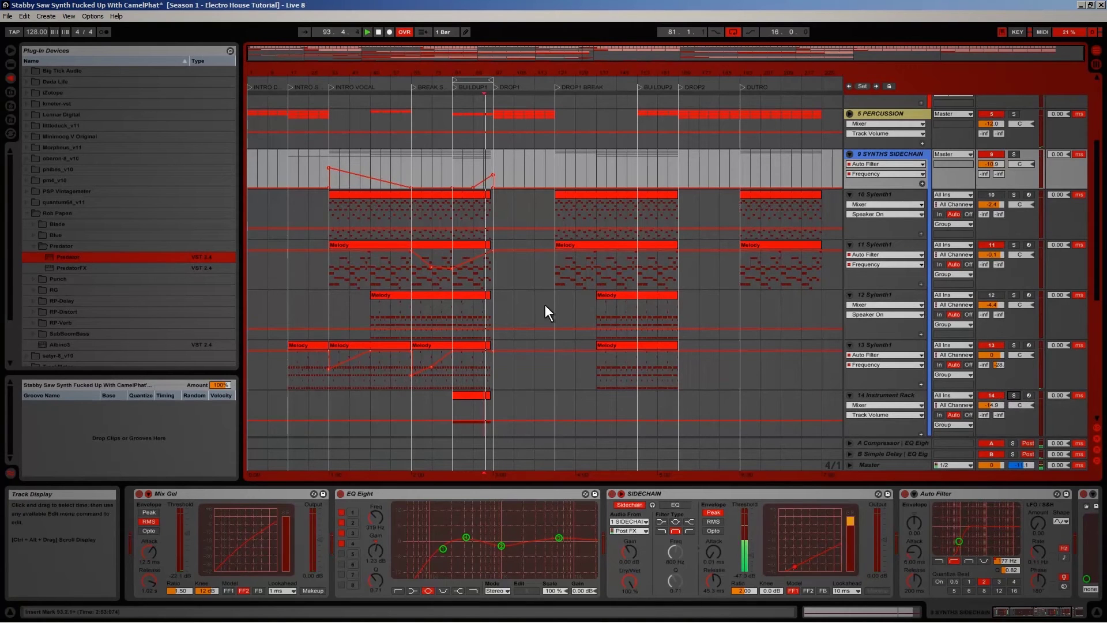
pyautogui.click(411, 414)
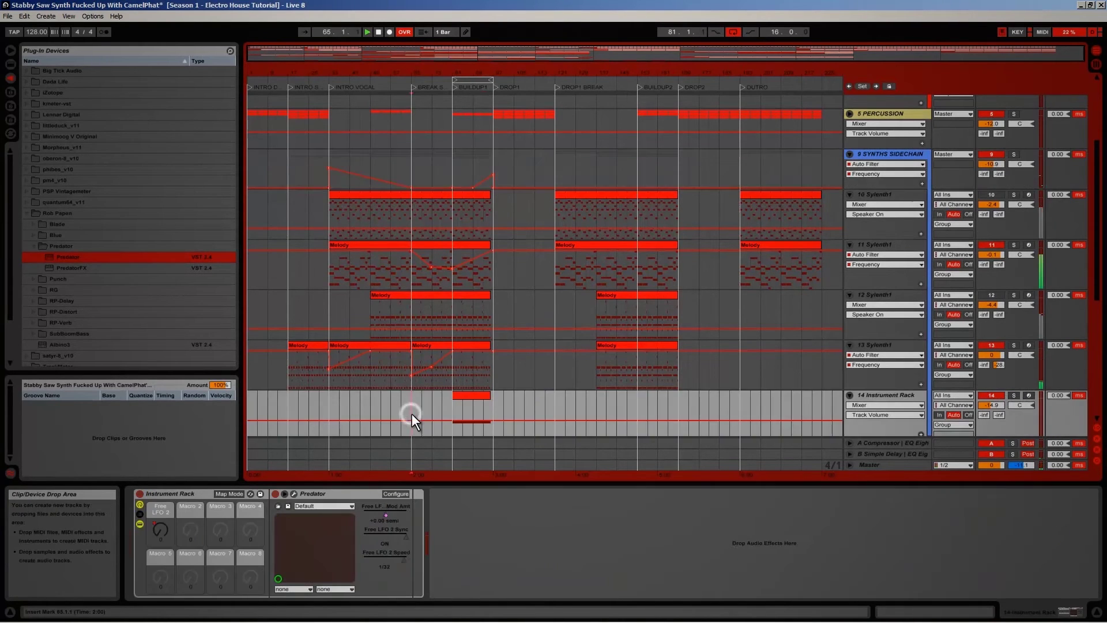
pyautogui.moveTo(456, 77); pyautogui.dragTo(417, 76)
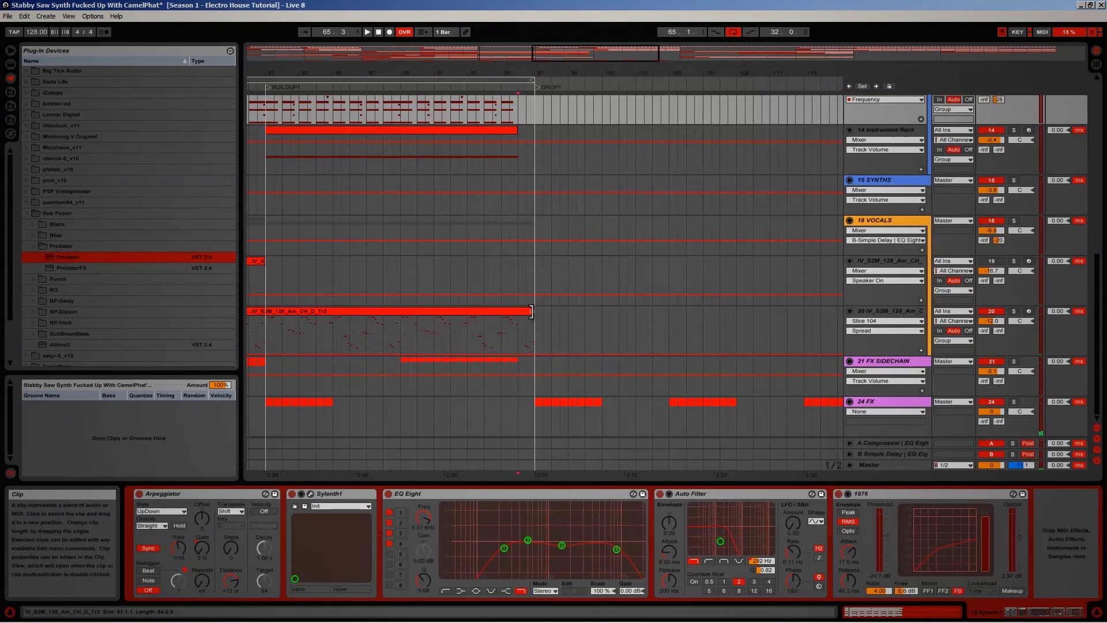
# Step: Shorten the sliced vocal clip on track 20 in the VOCALS group to end at bar 96
pyautogui.click(519, 311)
pyautogui.click(496, 322)
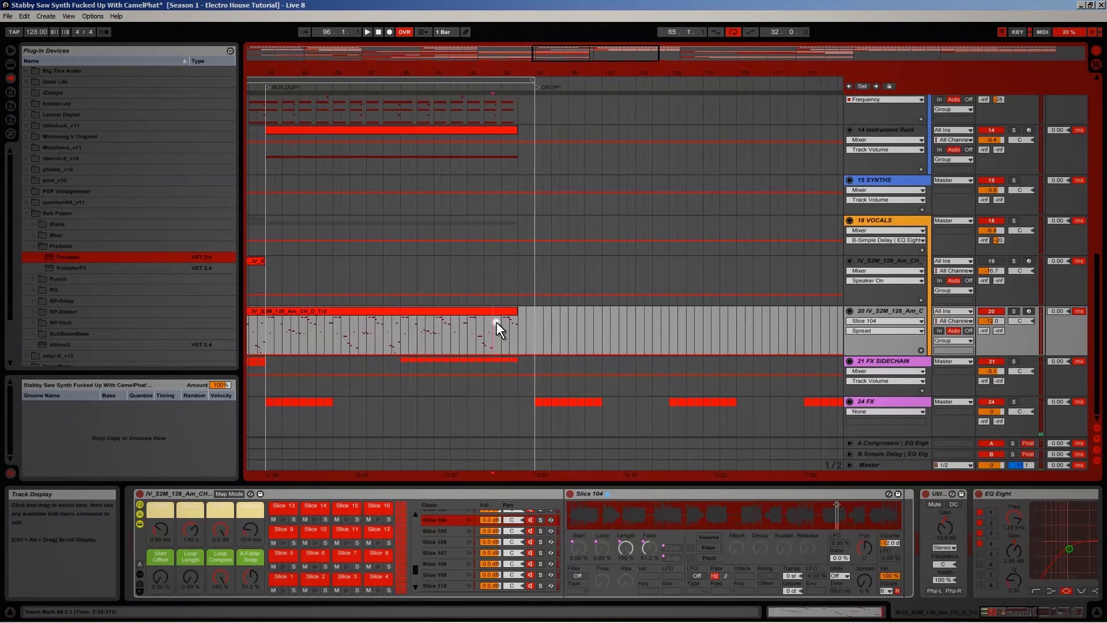
pyautogui.scroll(2, 883, 228)
pyautogui.scroll(2, 883, 229)
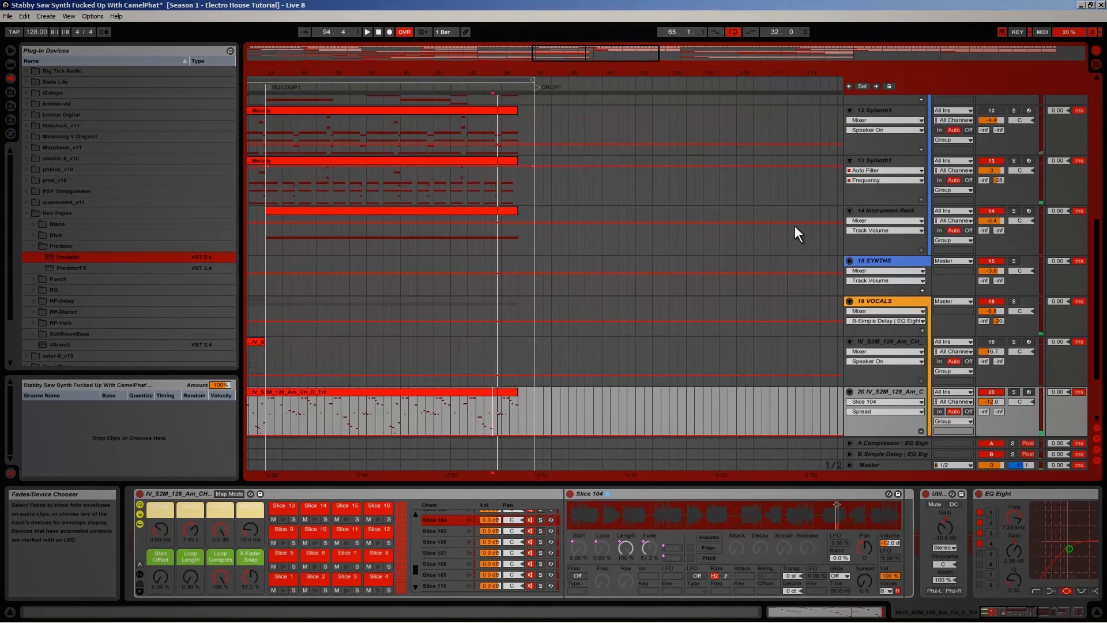
# Step: Solo track 14 Instrument Rack and play BUILDUP1 from bar 81
pyautogui.click(263, 236)
pyautogui.click(1015, 211)
pyautogui.press('space')
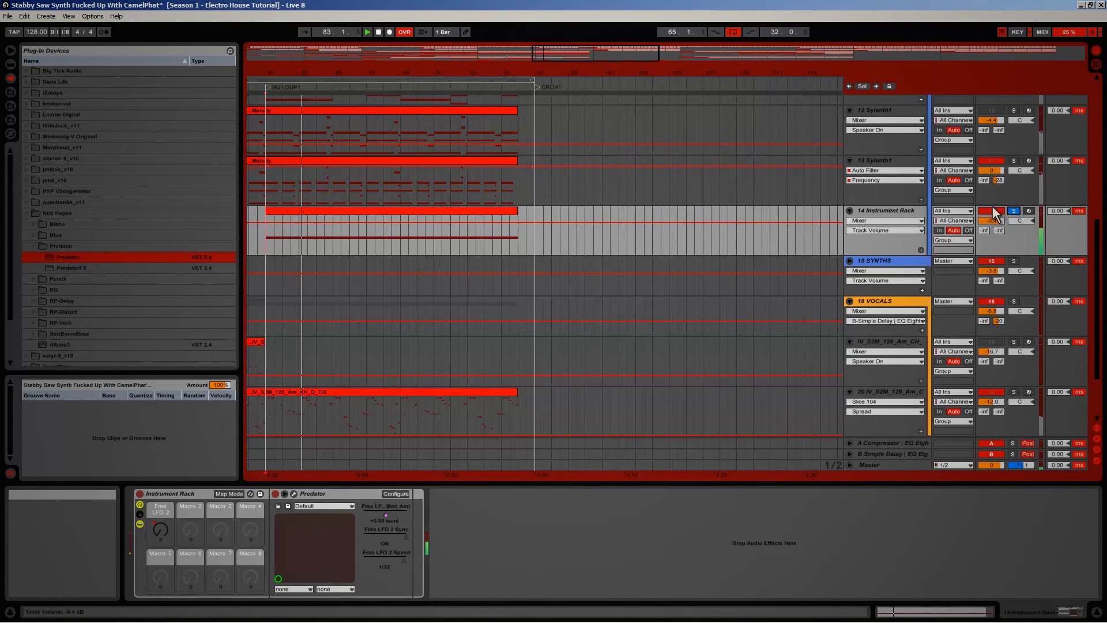
# Step: Add an EQ Eight after Predator on track 14 and use band 1 as a low cut at 178 Hz
pyautogui.click(10, 65)
pyautogui.moveTo(64, 216); pyautogui.dragTo(549, 464)
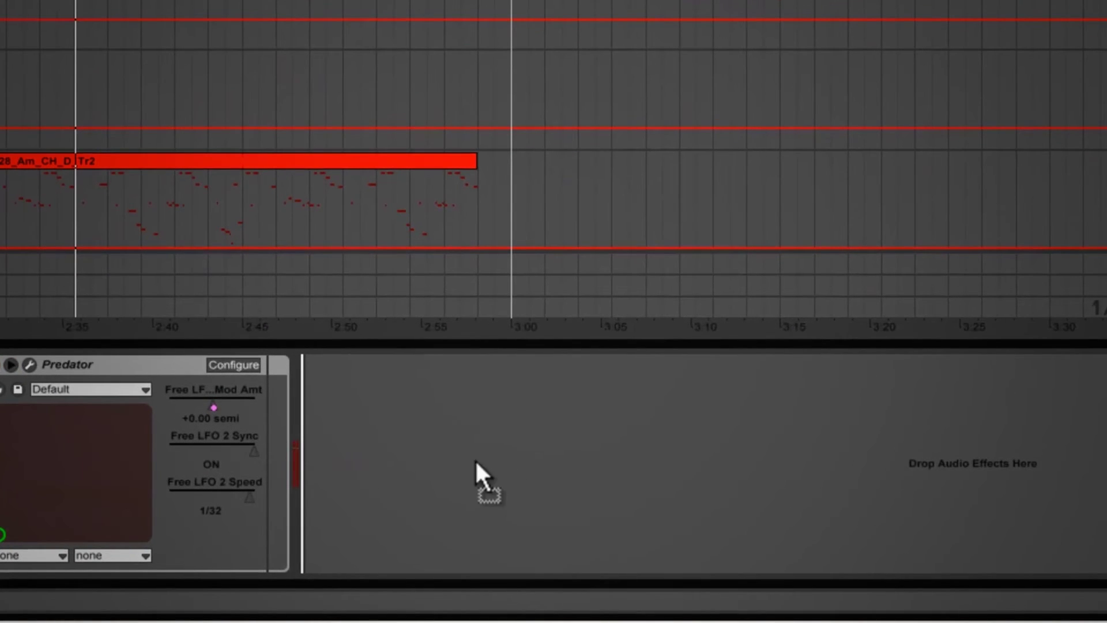
pyautogui.moveTo(475, 459); pyautogui.dragTo(473, 434)
pyautogui.click(426, 559)
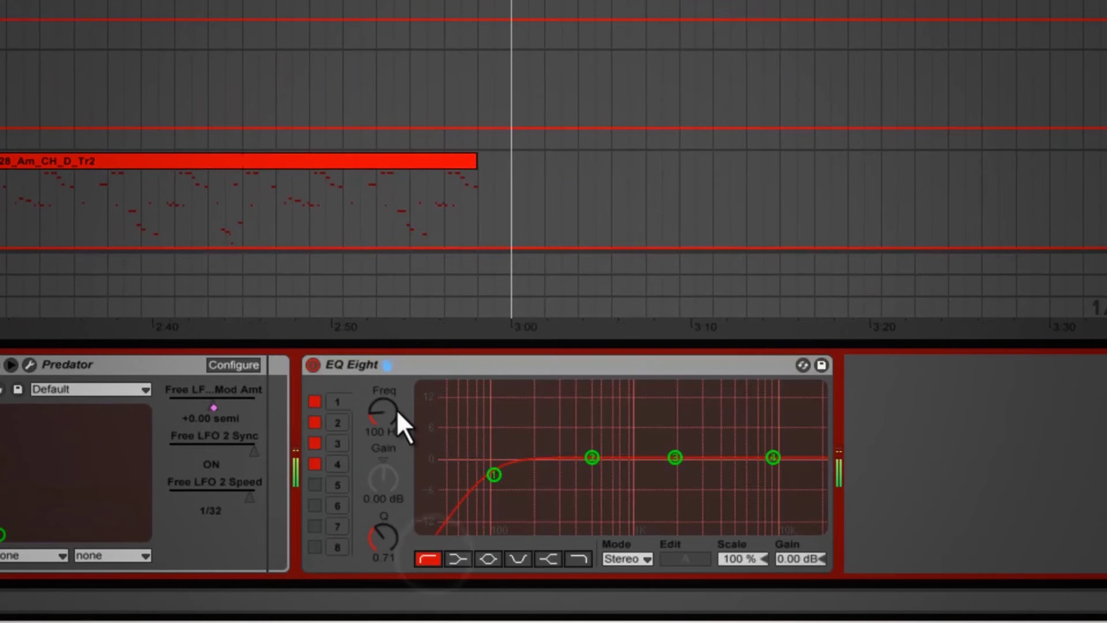
pyautogui.moveTo(382, 411); pyautogui.dragTo(382, 410)
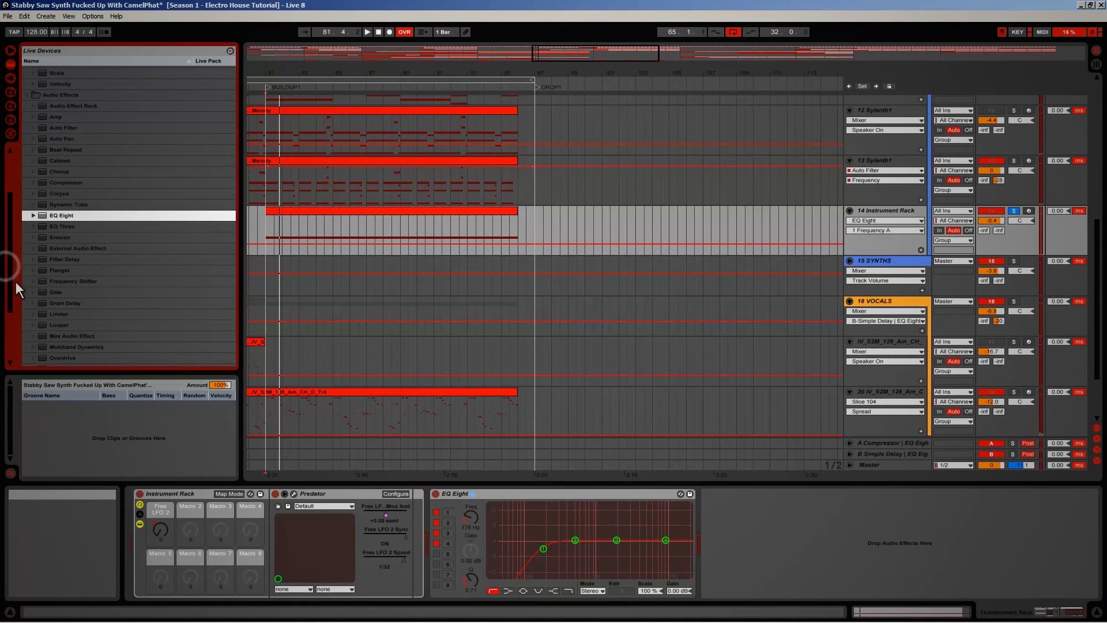
# Step: Add a Saturator after the EQ Eight on track 14, raise its Drive and enable Soft Clip
pyautogui.moveTo(12, 289); pyautogui.dragTo(9, 333)
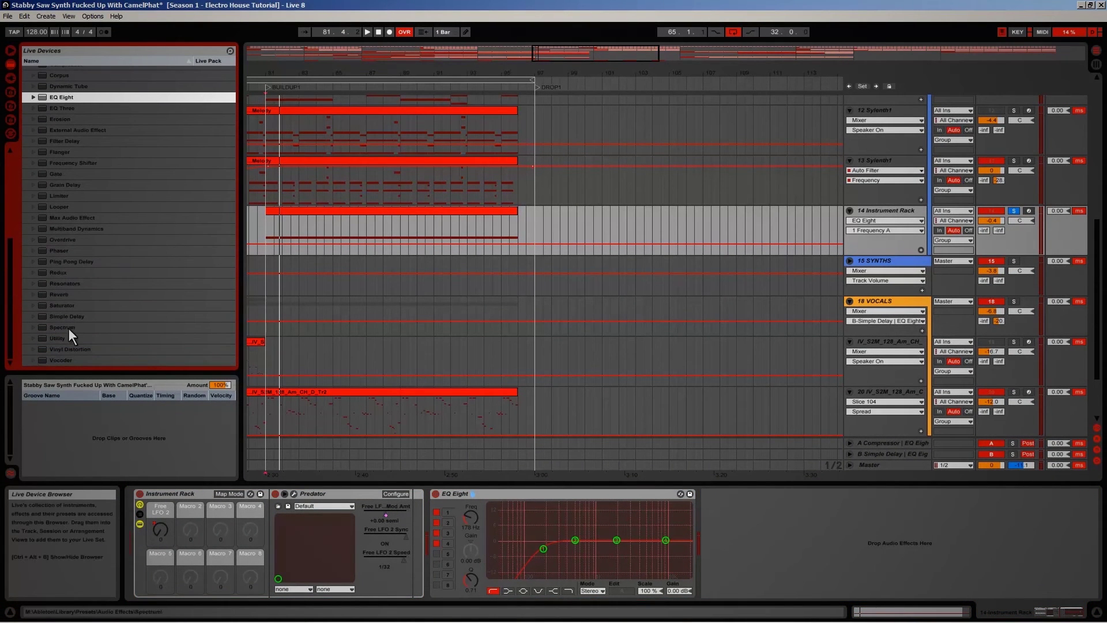
pyautogui.moveTo(61, 304); pyautogui.dragTo(735, 503)
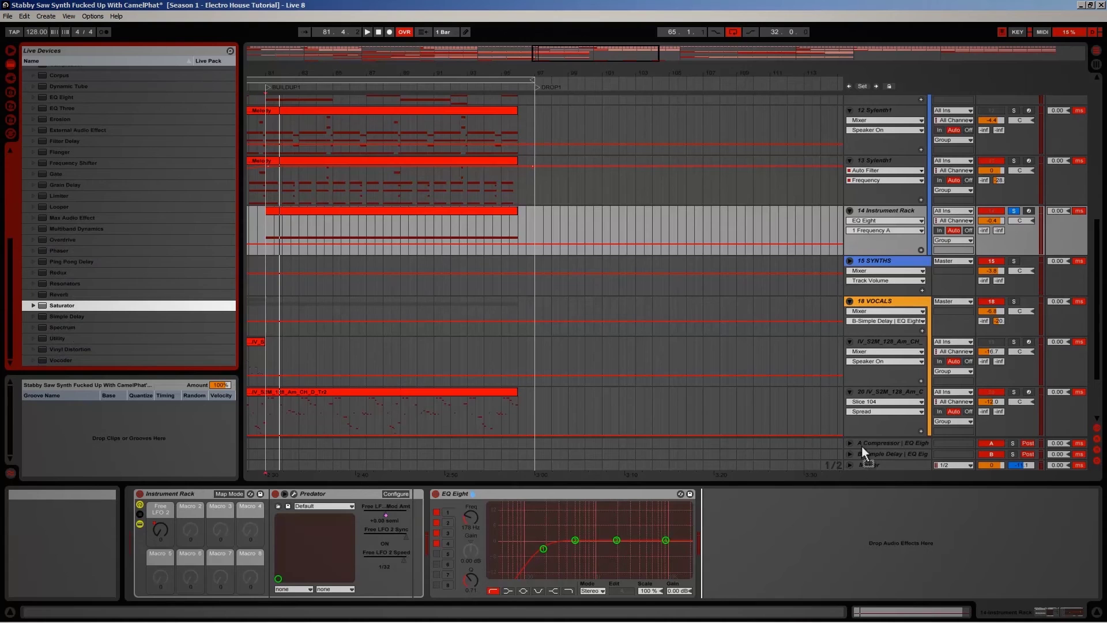
pyautogui.moveTo(845, 504); pyautogui.dragTo(834, 511)
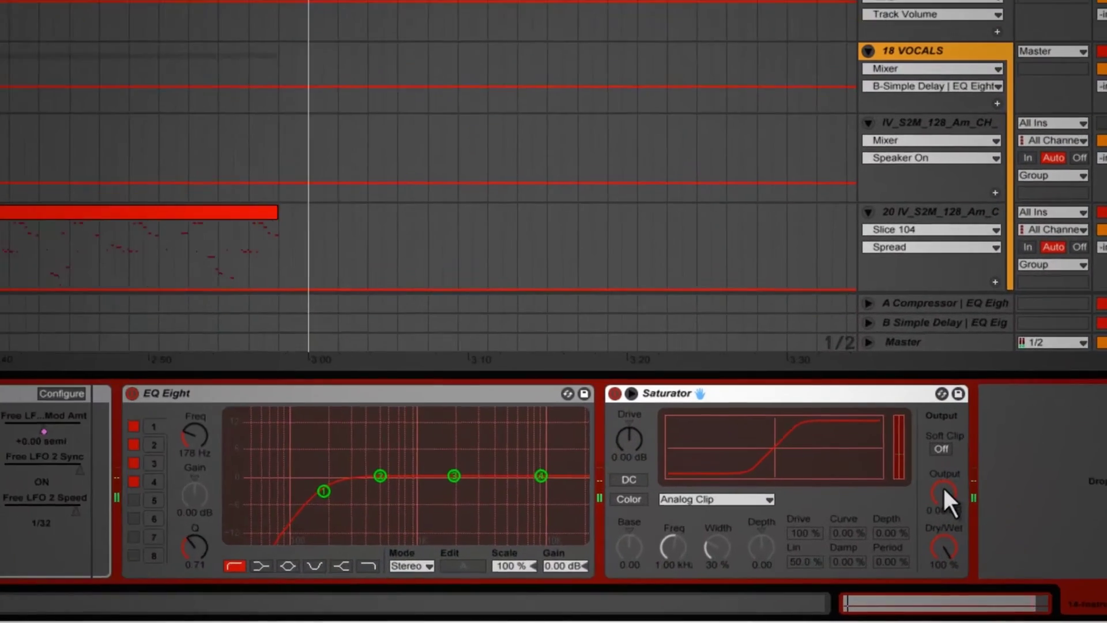
pyautogui.scroll(8, 609, 412)
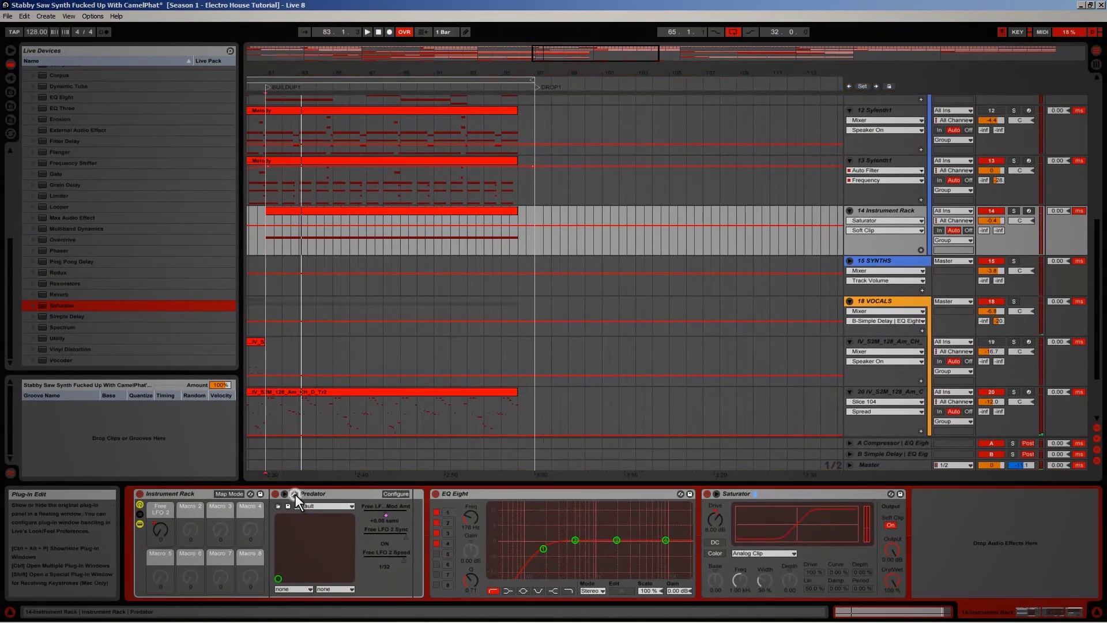
# Step: Expose Predator's filter cutoff as a configured Filter Frequency parameter and map it to Macro 1 of the Instrument Rack
pyautogui.click(294, 494)
pyautogui.click(611, 131)
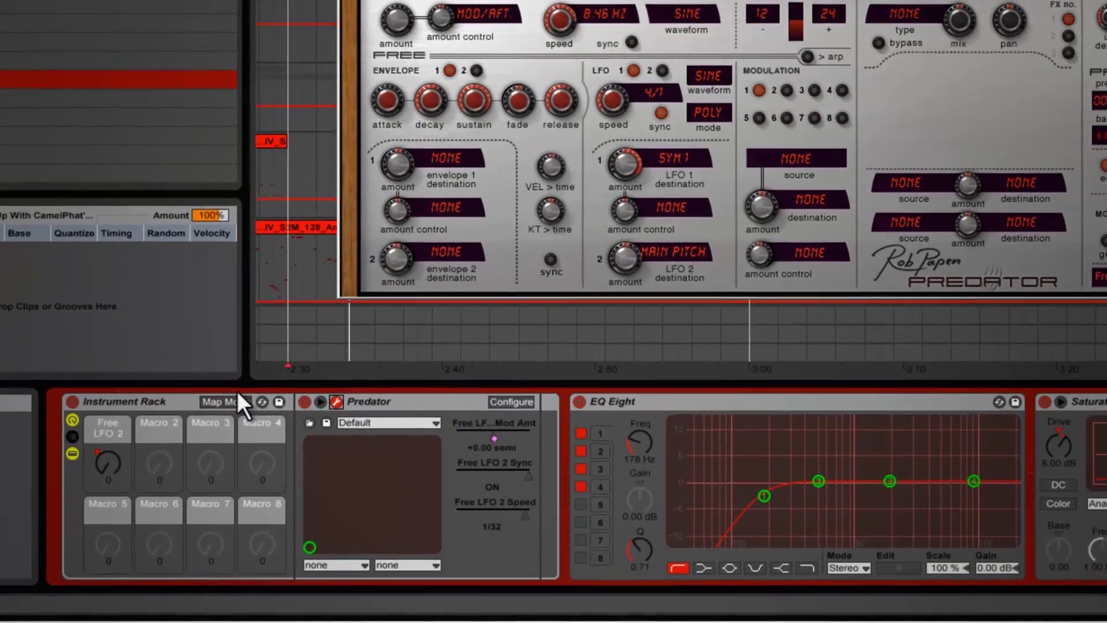
pyautogui.click(228, 459)
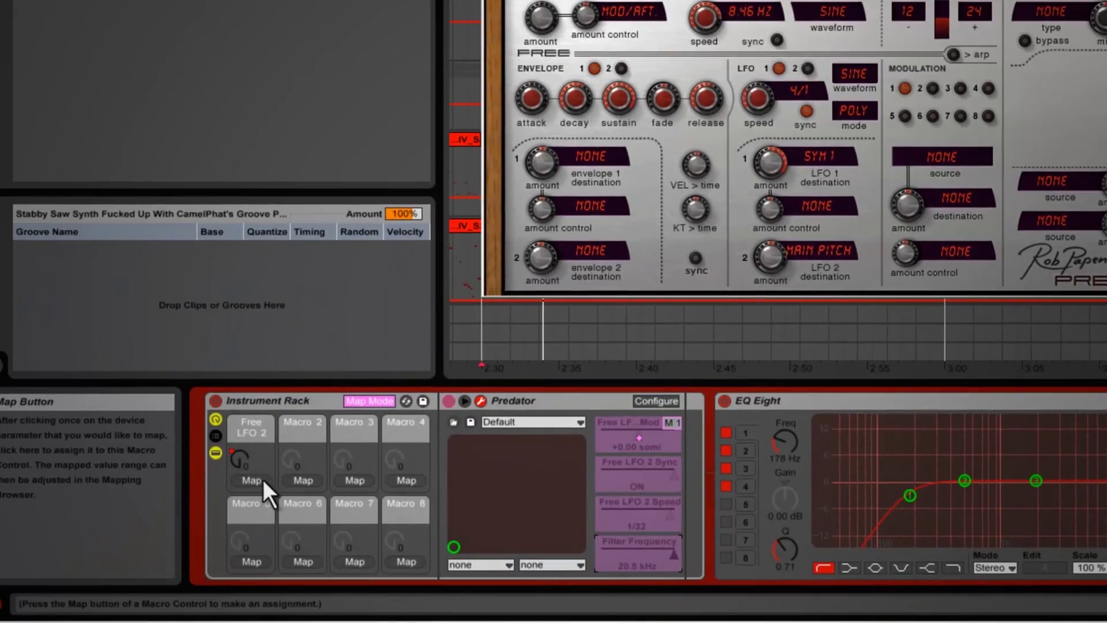
pyautogui.click(263, 479)
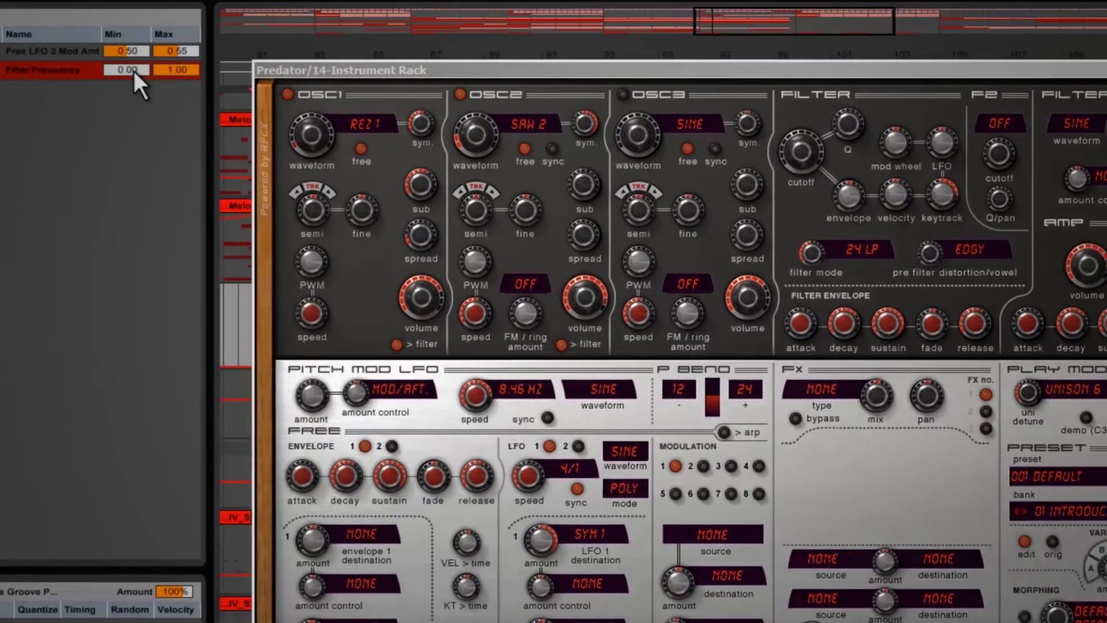
# Step: Set the minimum of the Macro 1 Filter Frequency mapping to 0.25 and audition BUILDUP1
pyautogui.click(134, 70)
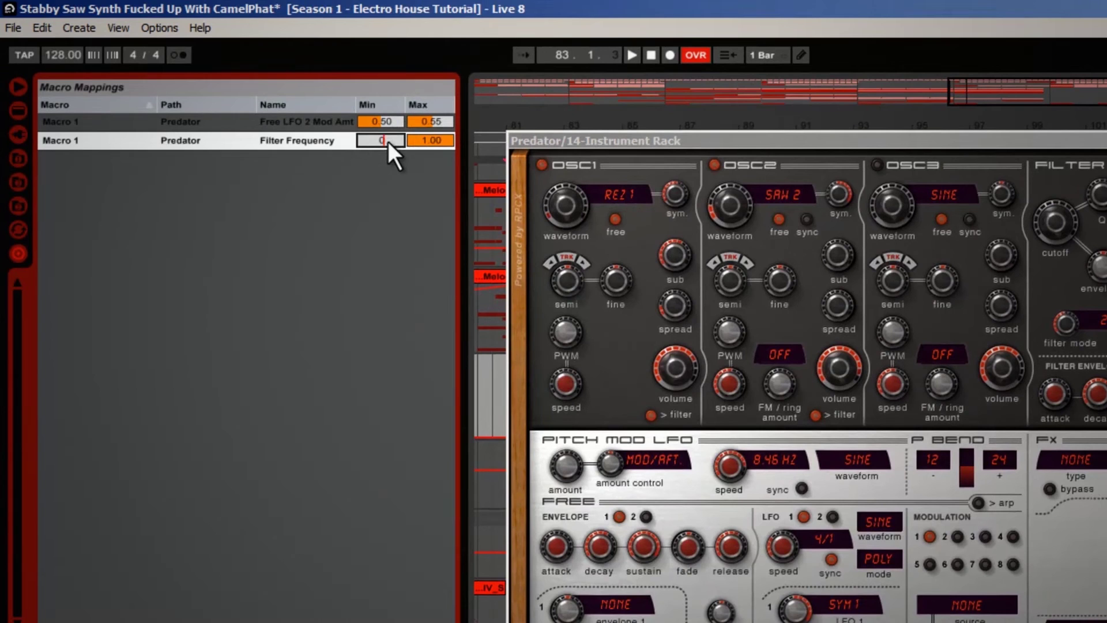
pyautogui.press('space')
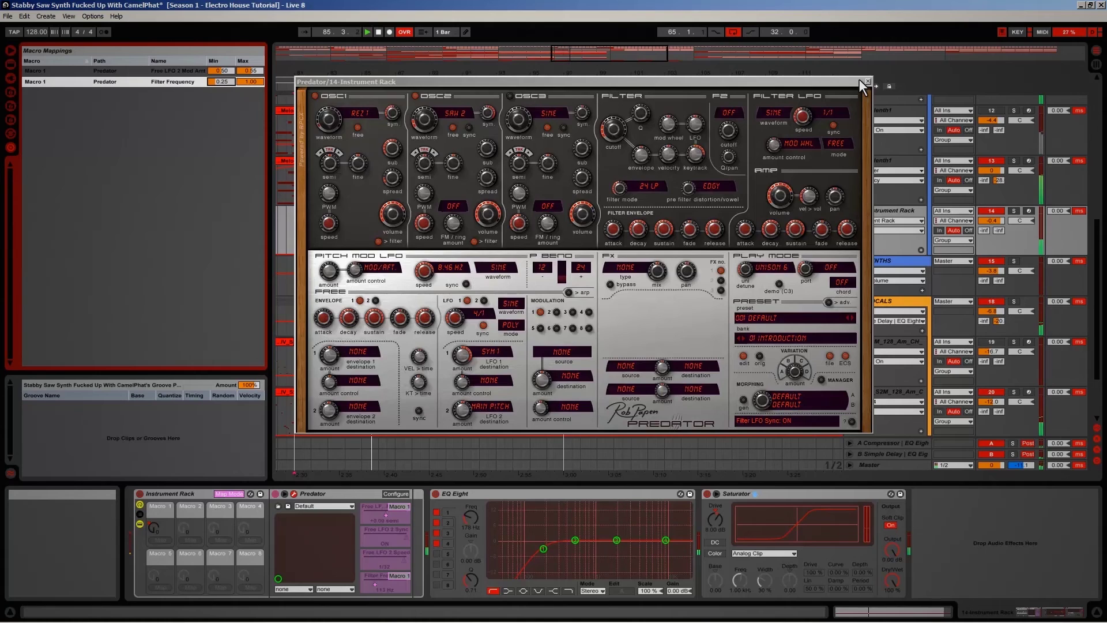
pyautogui.click(867, 82)
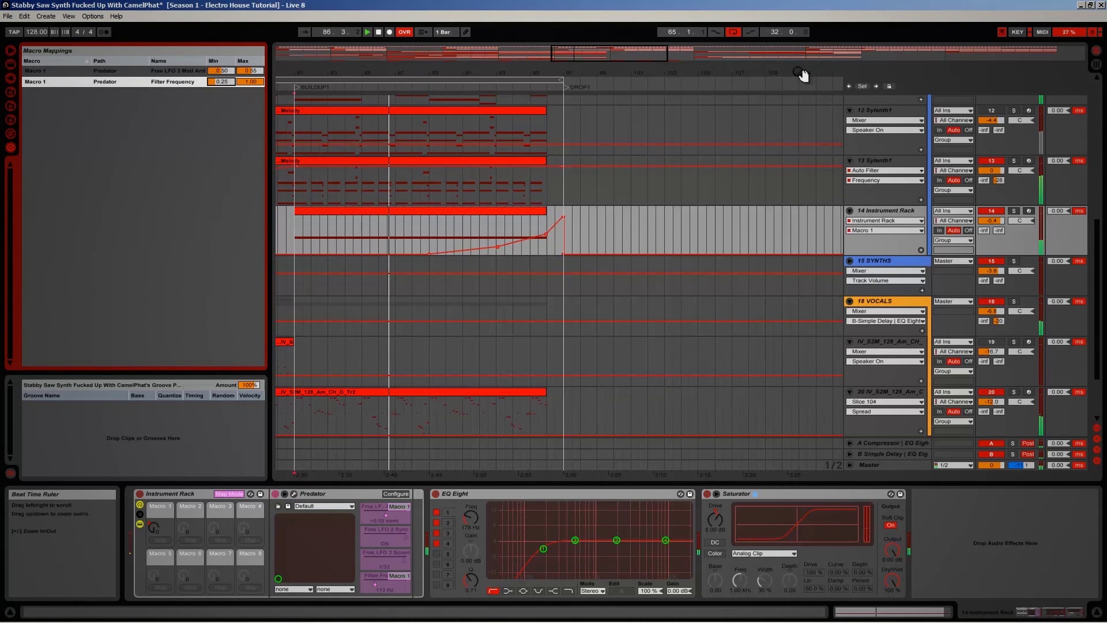
pyautogui.press('space')
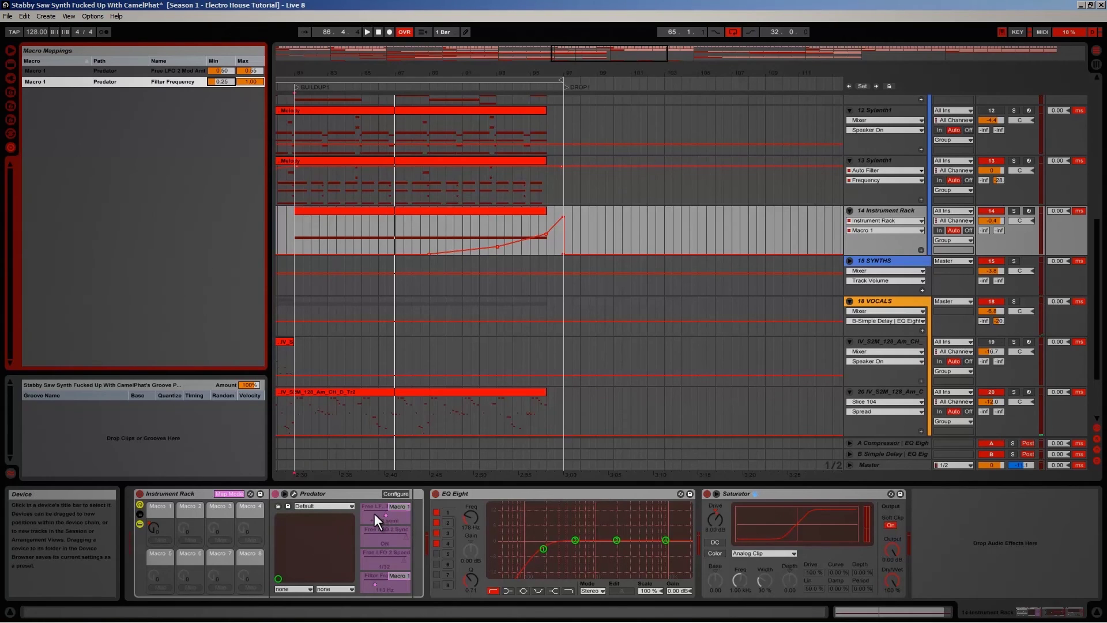
# Step: Remap Predator's Filter Frequency from Macro 1 to Macro 2 with a minimum of 0.25, and leave mapping mode
pyautogui.click(377, 580)
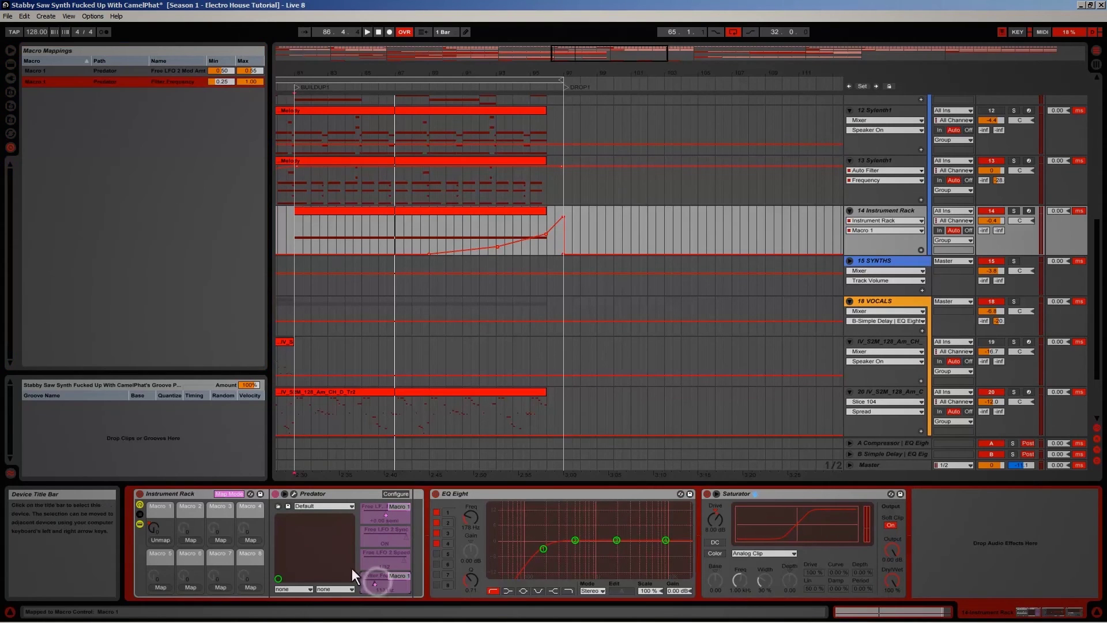
pyautogui.click(163, 542)
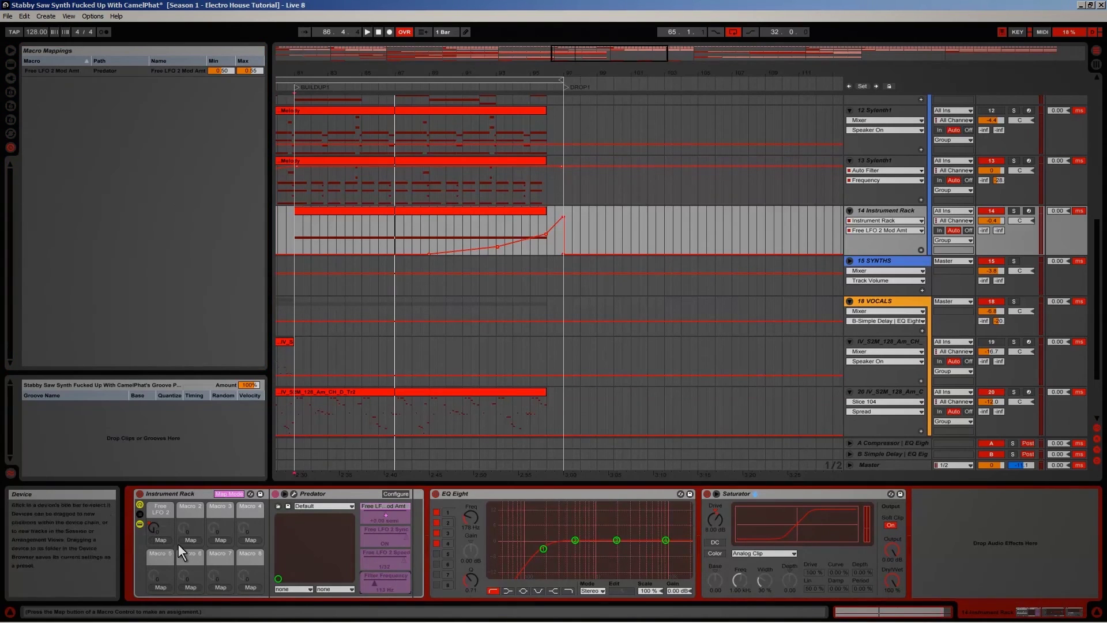
pyautogui.click(196, 542)
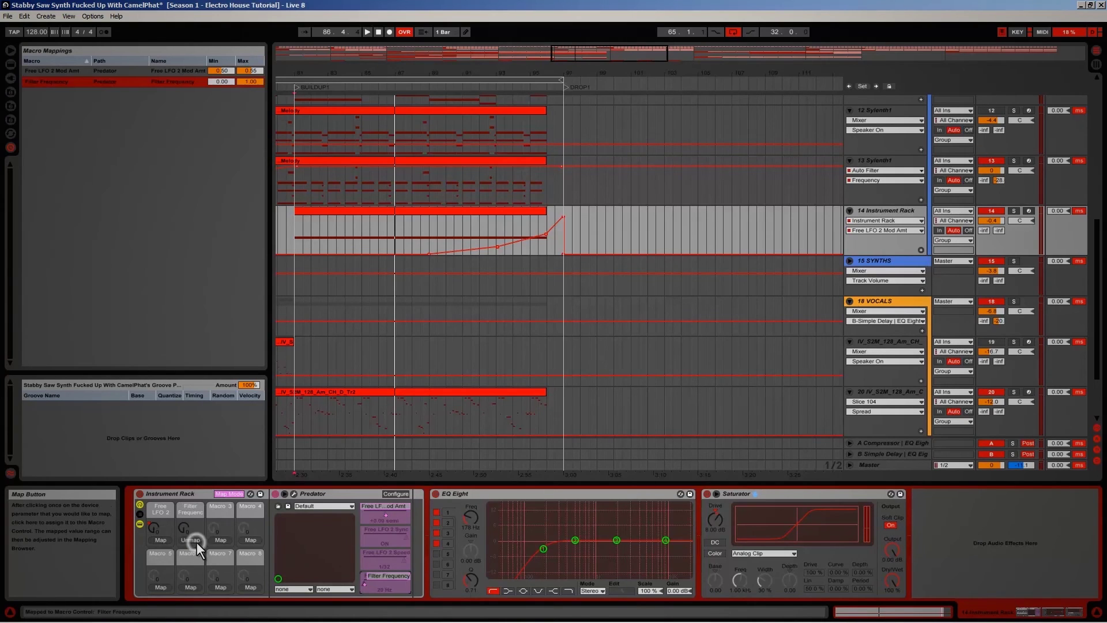
pyautogui.click(232, 84)
pyautogui.write('0.25')
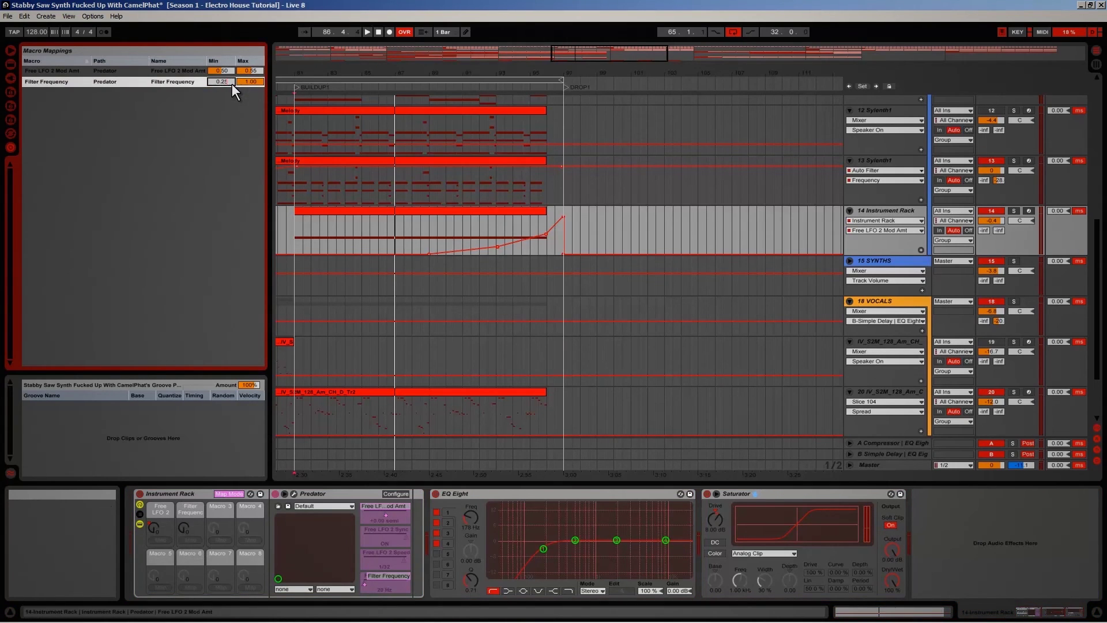
pyautogui.press('Return')
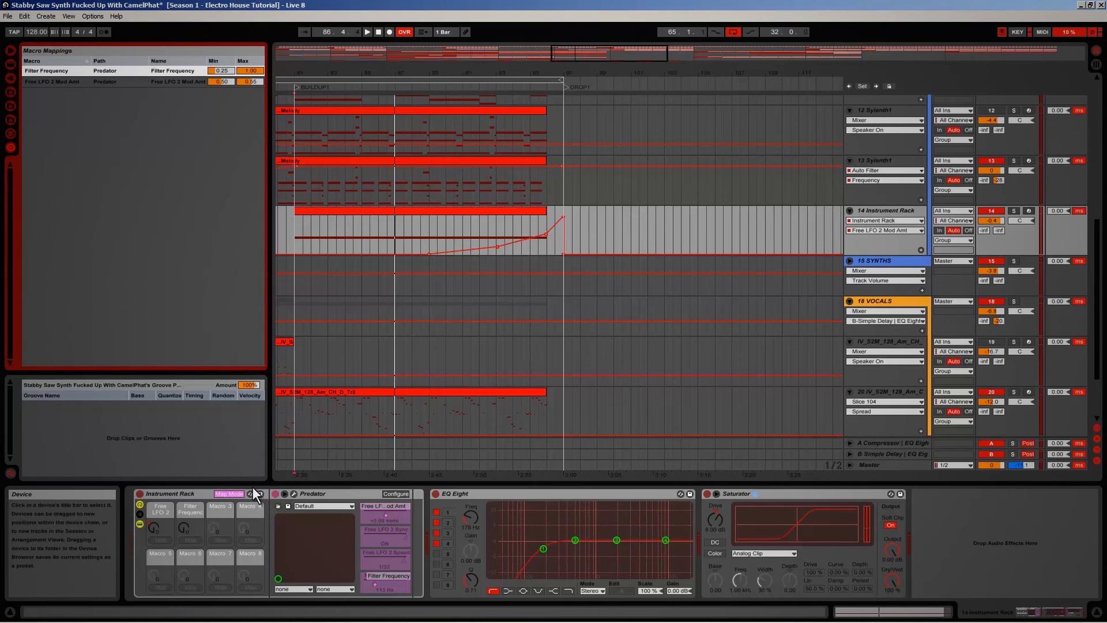
pyautogui.click(227, 495)
# Step: Draw Filter Frequency macro automation on track 14 rising steadily from zero at bar 81 to DROP1, and play it
pyautogui.click(192, 535)
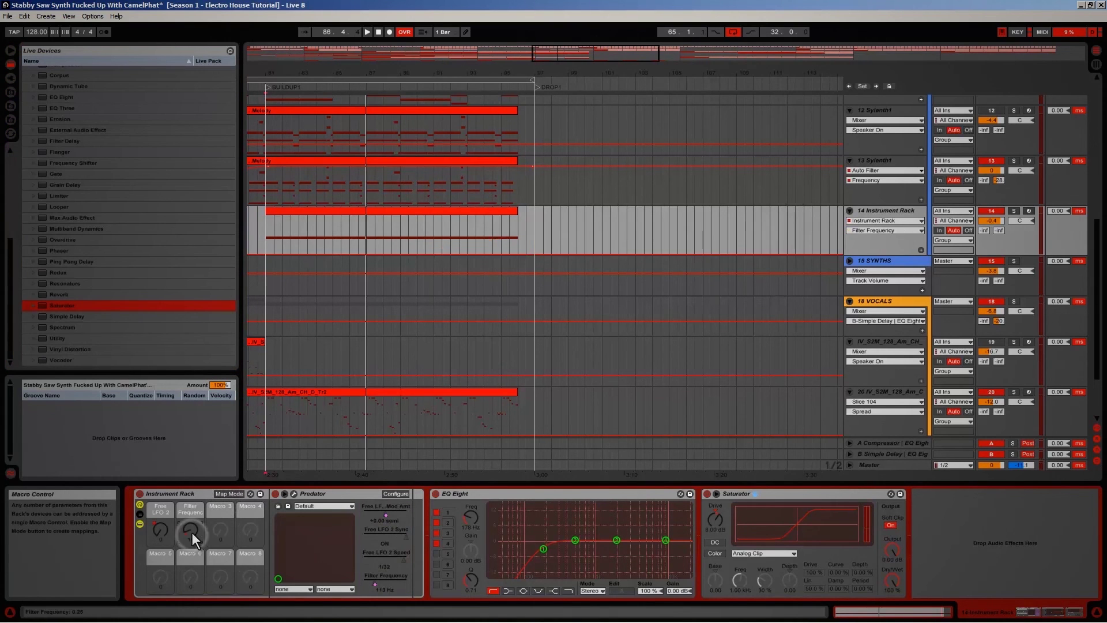
pyautogui.click(265, 230)
pyautogui.moveTo(265, 230); pyautogui.dragTo(522, 217)
pyautogui.moveTo(266, 218); pyautogui.dragTo(266, 253)
pyautogui.click(268, 233)
pyautogui.press('space')
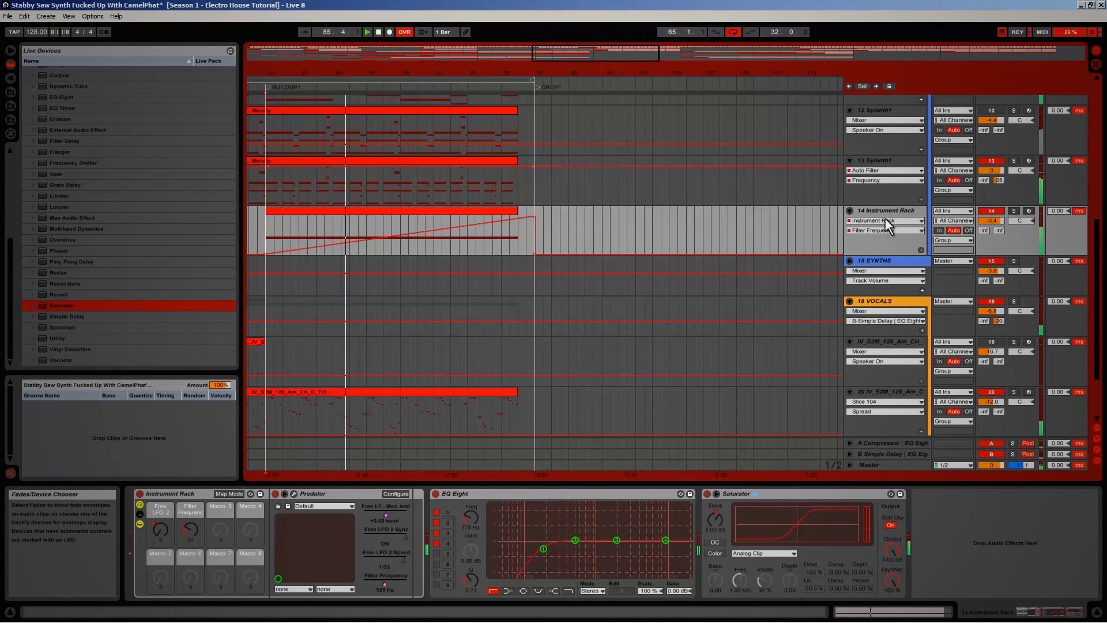
# Step: Zoom the arrangement out to show all sections and fold the DRUMS and SYNTHS SIDECHAIN groups
pyautogui.moveTo(427, 70); pyautogui.dragTo(425, 60)
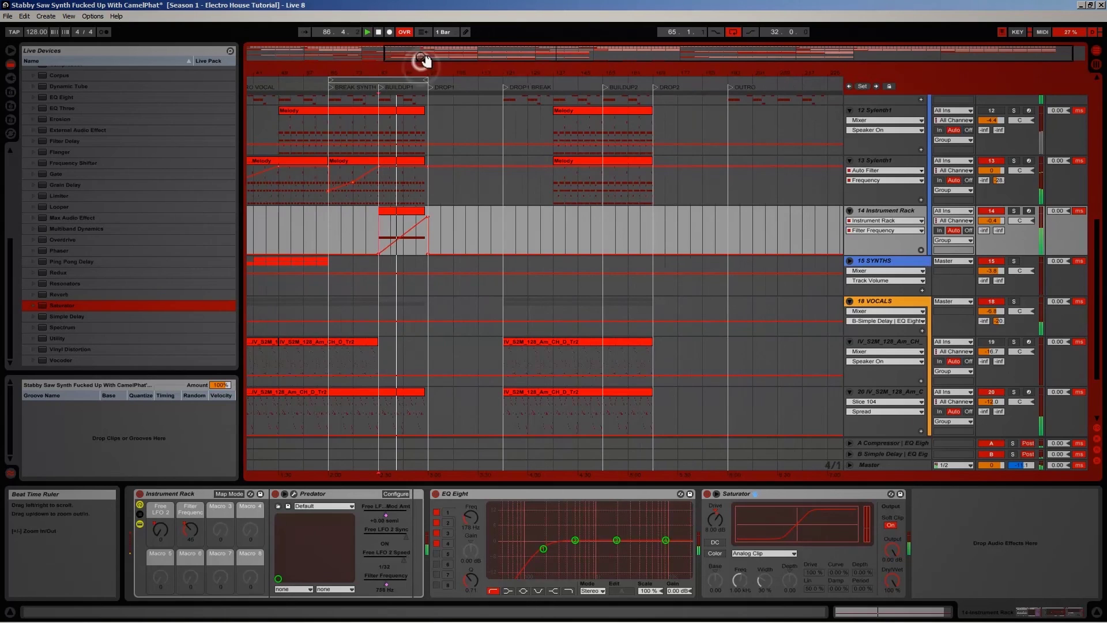
pyautogui.scroll(5, 417, 163)
pyautogui.scroll(8, 416, 163)
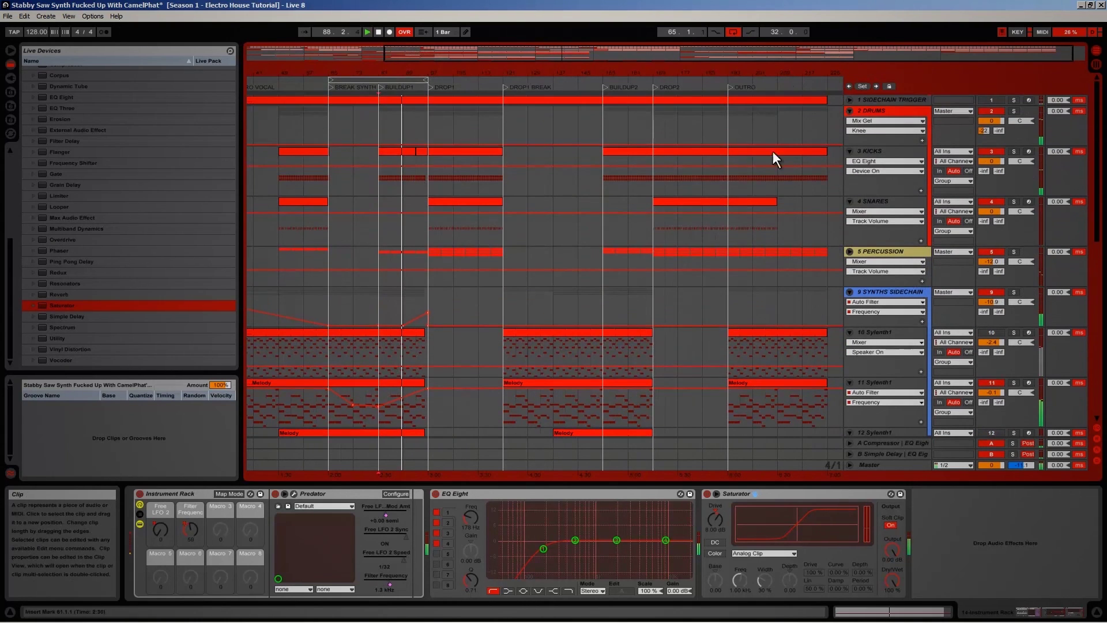
pyautogui.click(850, 112)
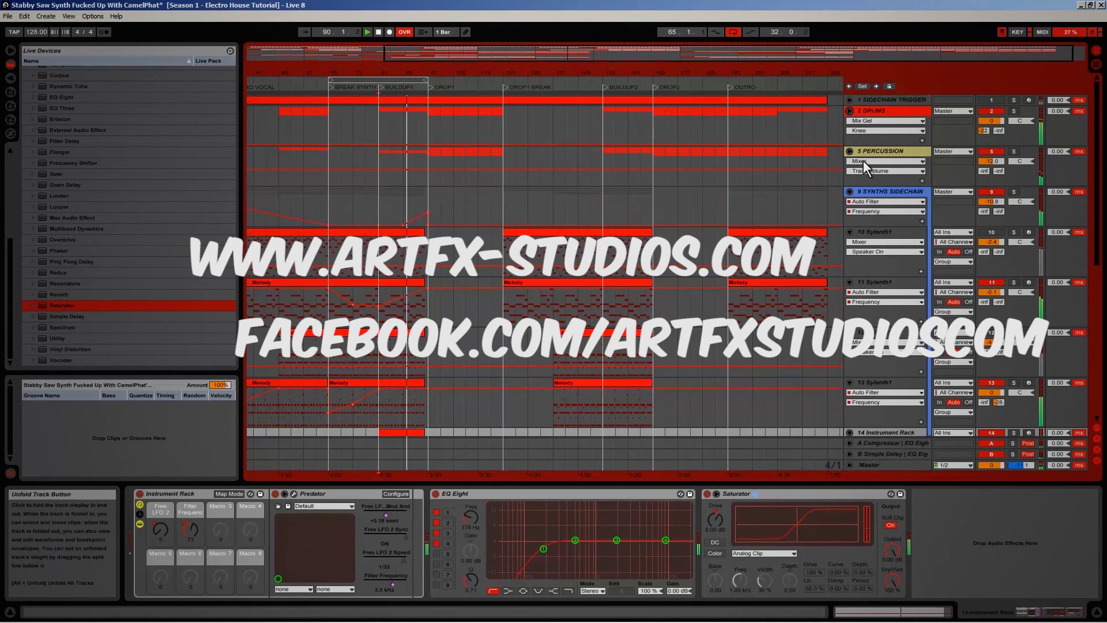
pyautogui.click(850, 191)
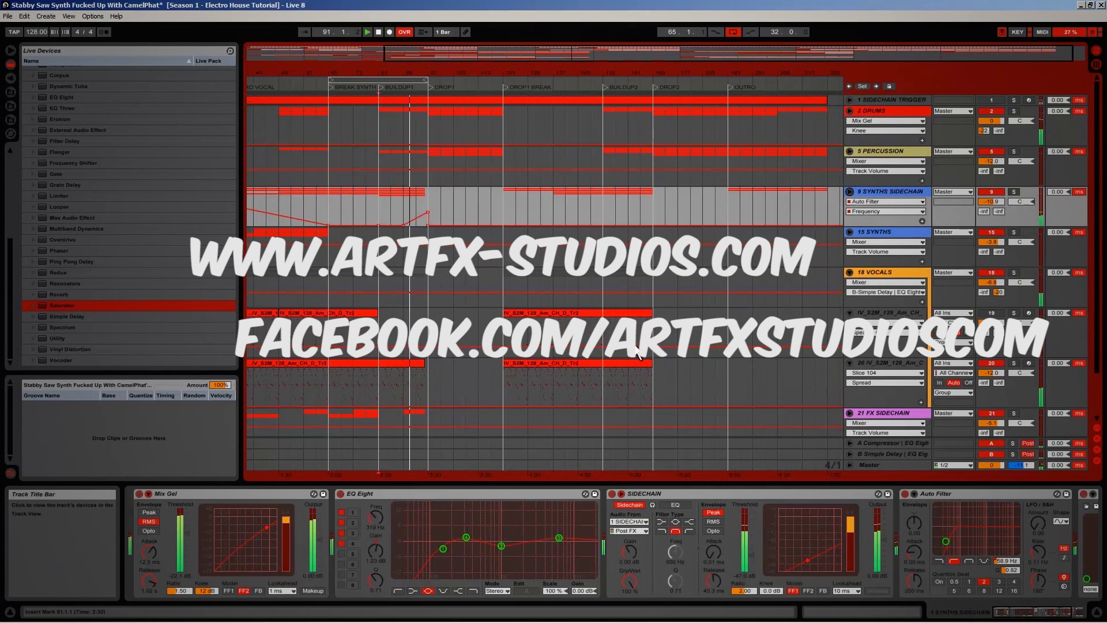
# Step: Open the sliced vocal clip on track 20 to examine its notes, and return to the track's devices
pyautogui.click(405, 364)
pyautogui.doubleClick(405, 364)
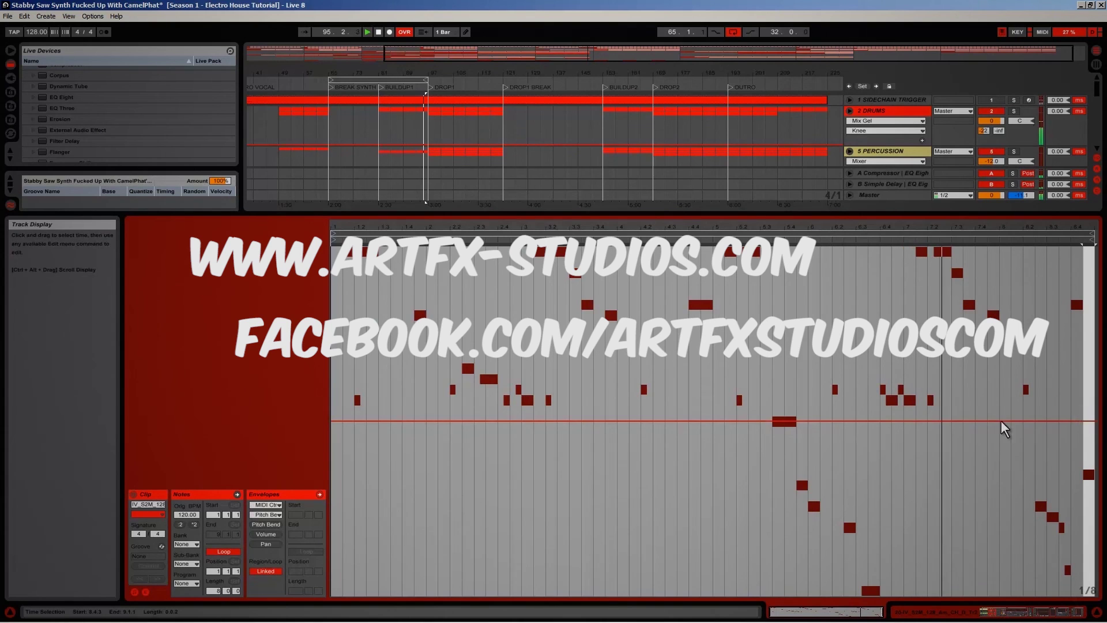
pyautogui.click(1032, 613)
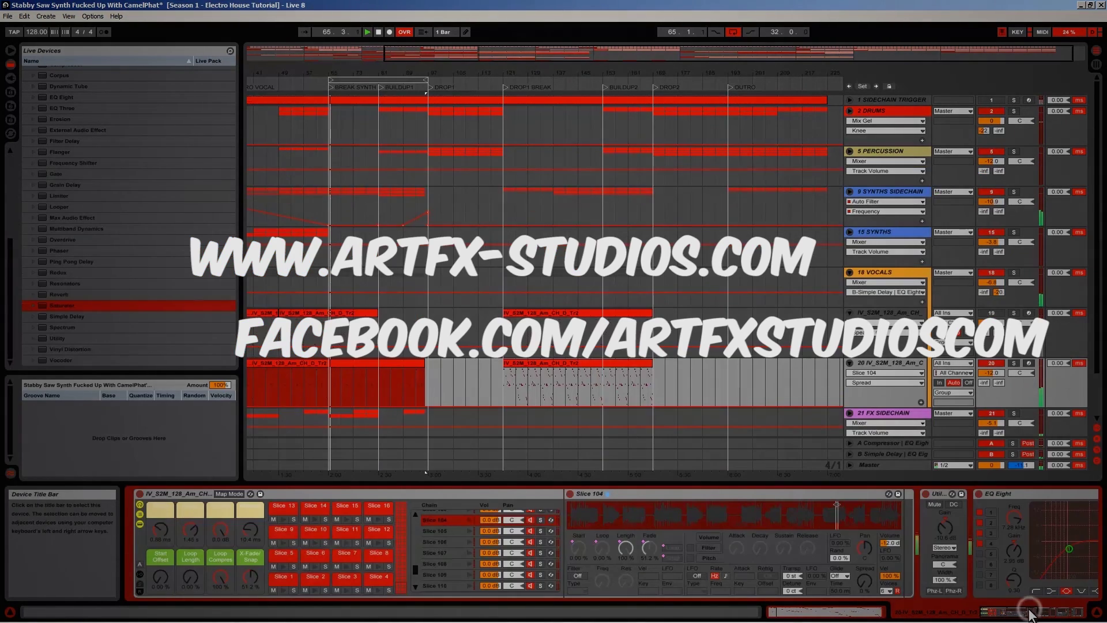
pyautogui.click(443, 386)
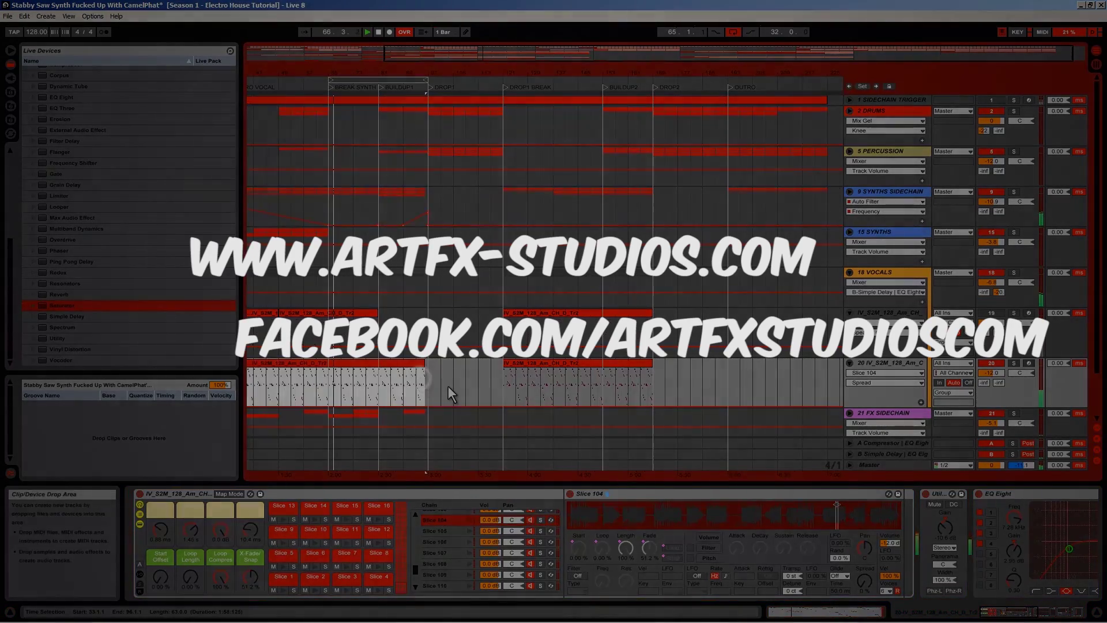